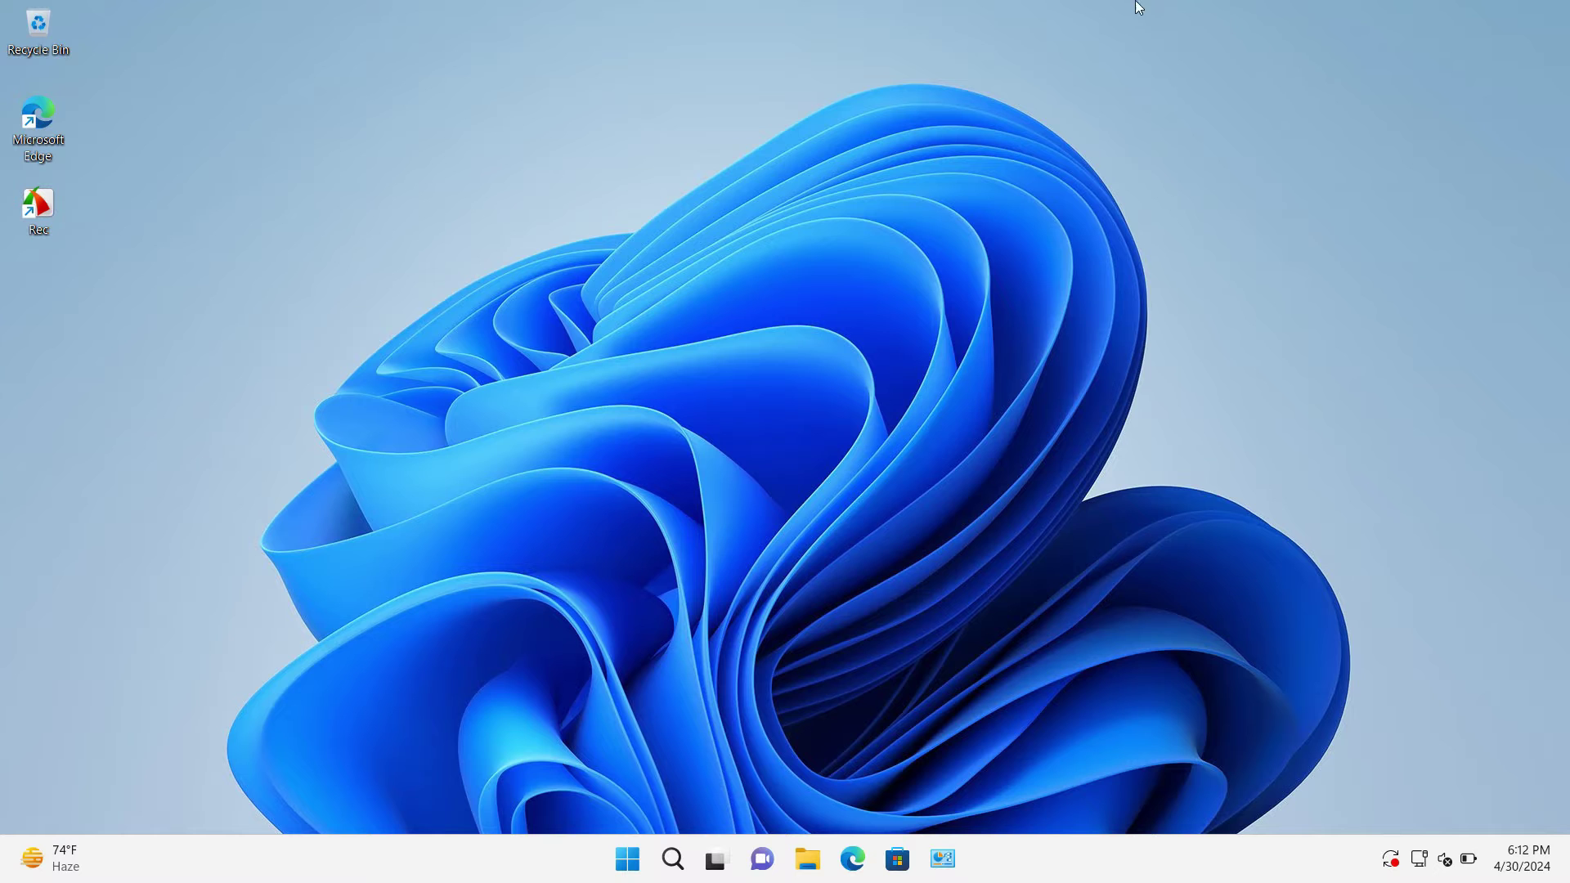
mouse_move(906, 1)
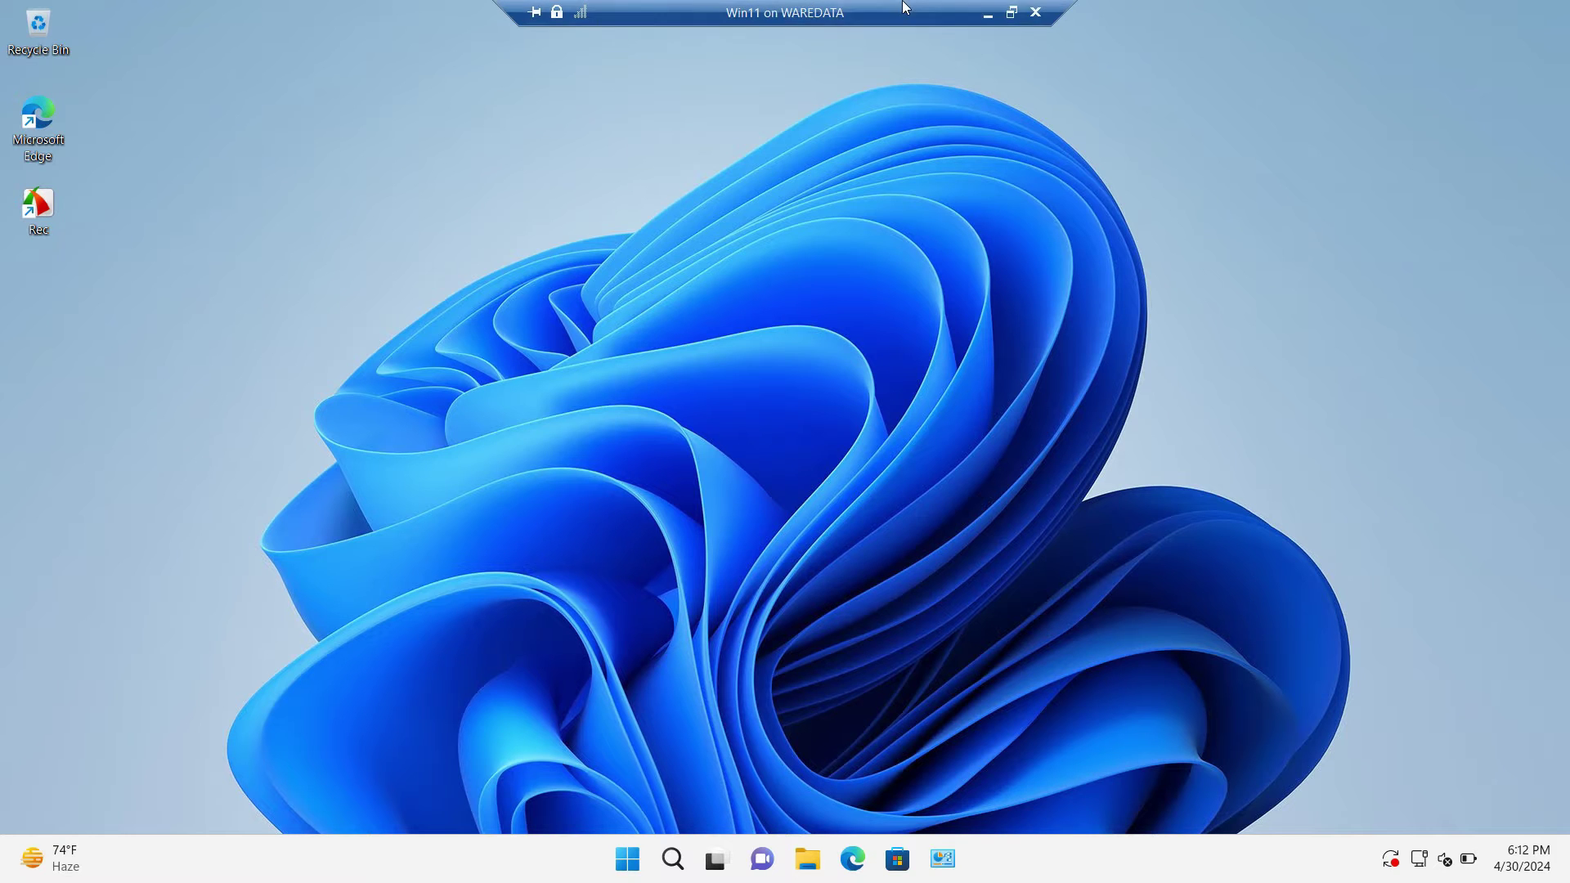
left_click(1008, 11)
left_click_drag(539, 23, 824, 43)
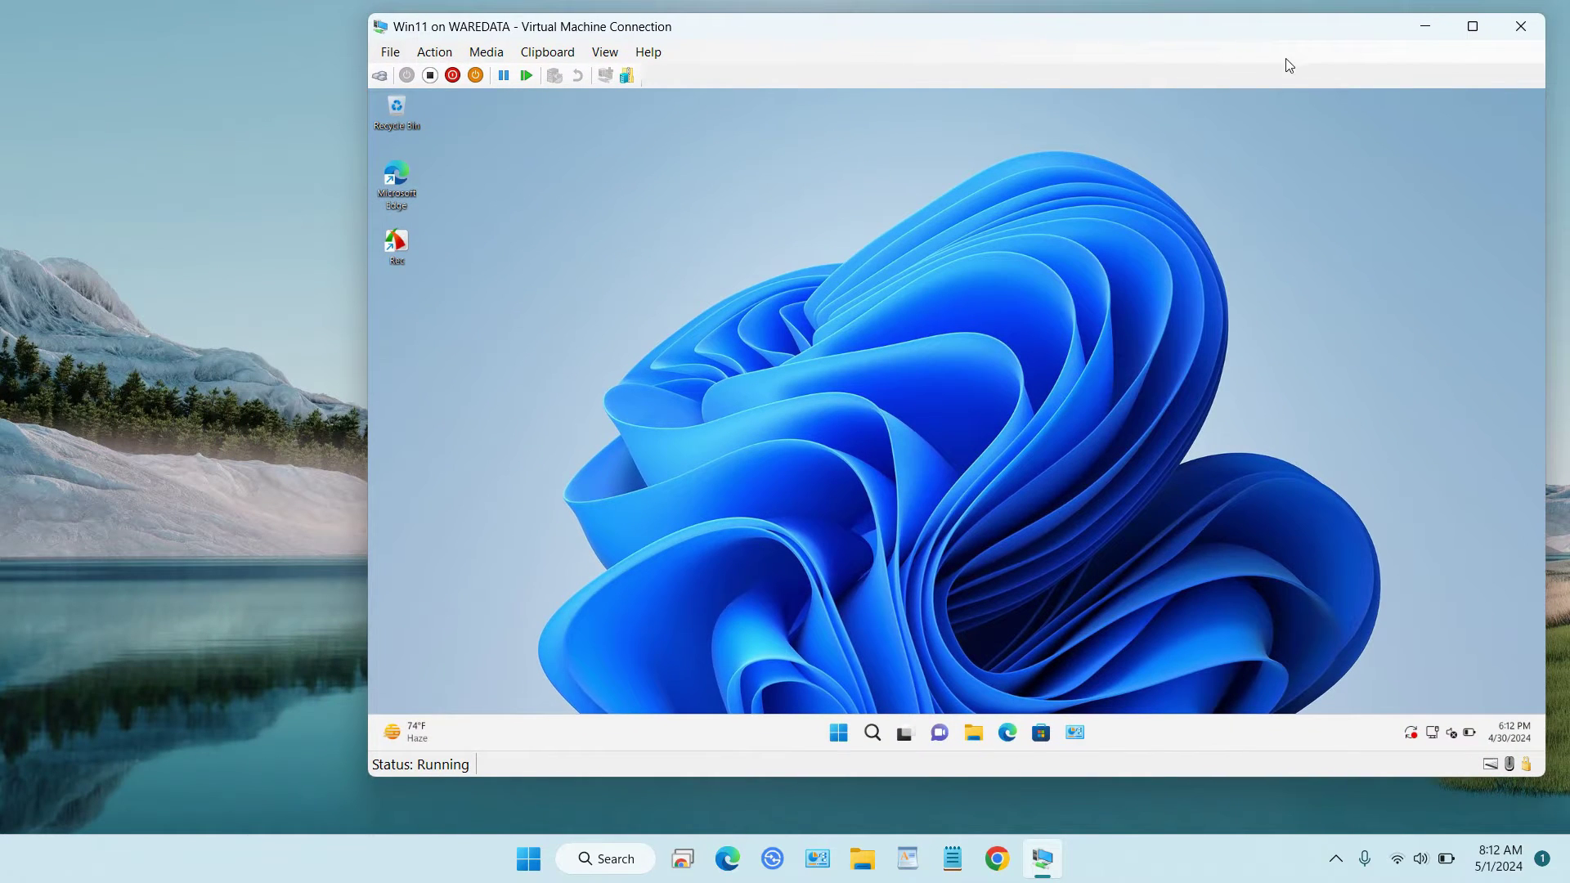
left_click(1076, 731)
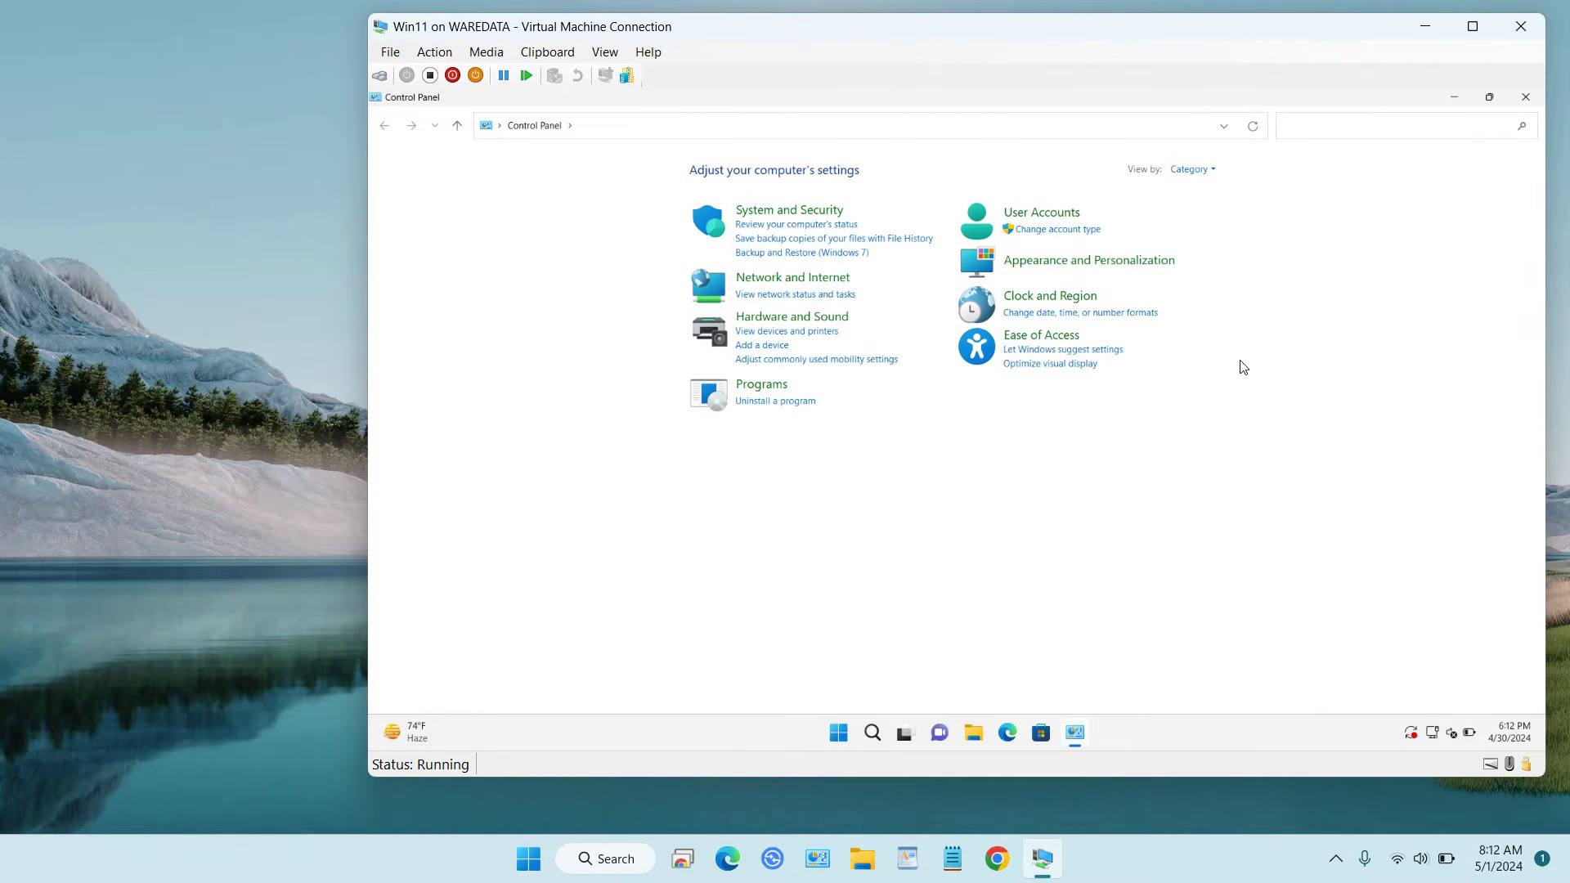
left_click(1473, 27)
left_click(1544, 12)
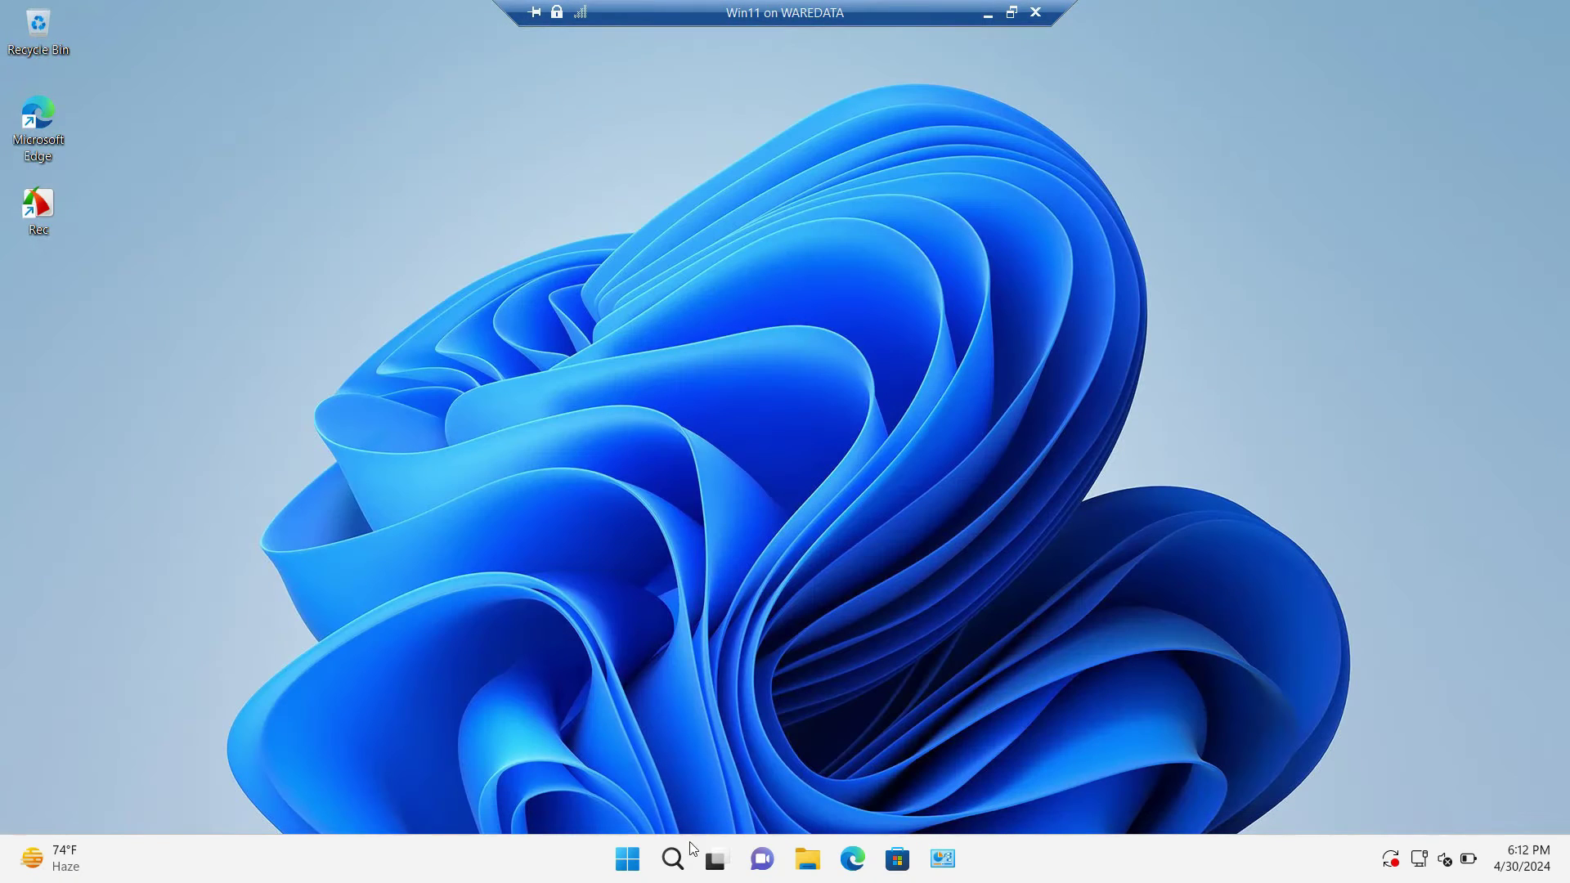
- Open the virtual machine's network adapter list through the network status page of Control Panel
left_click(673, 859)
type("control")
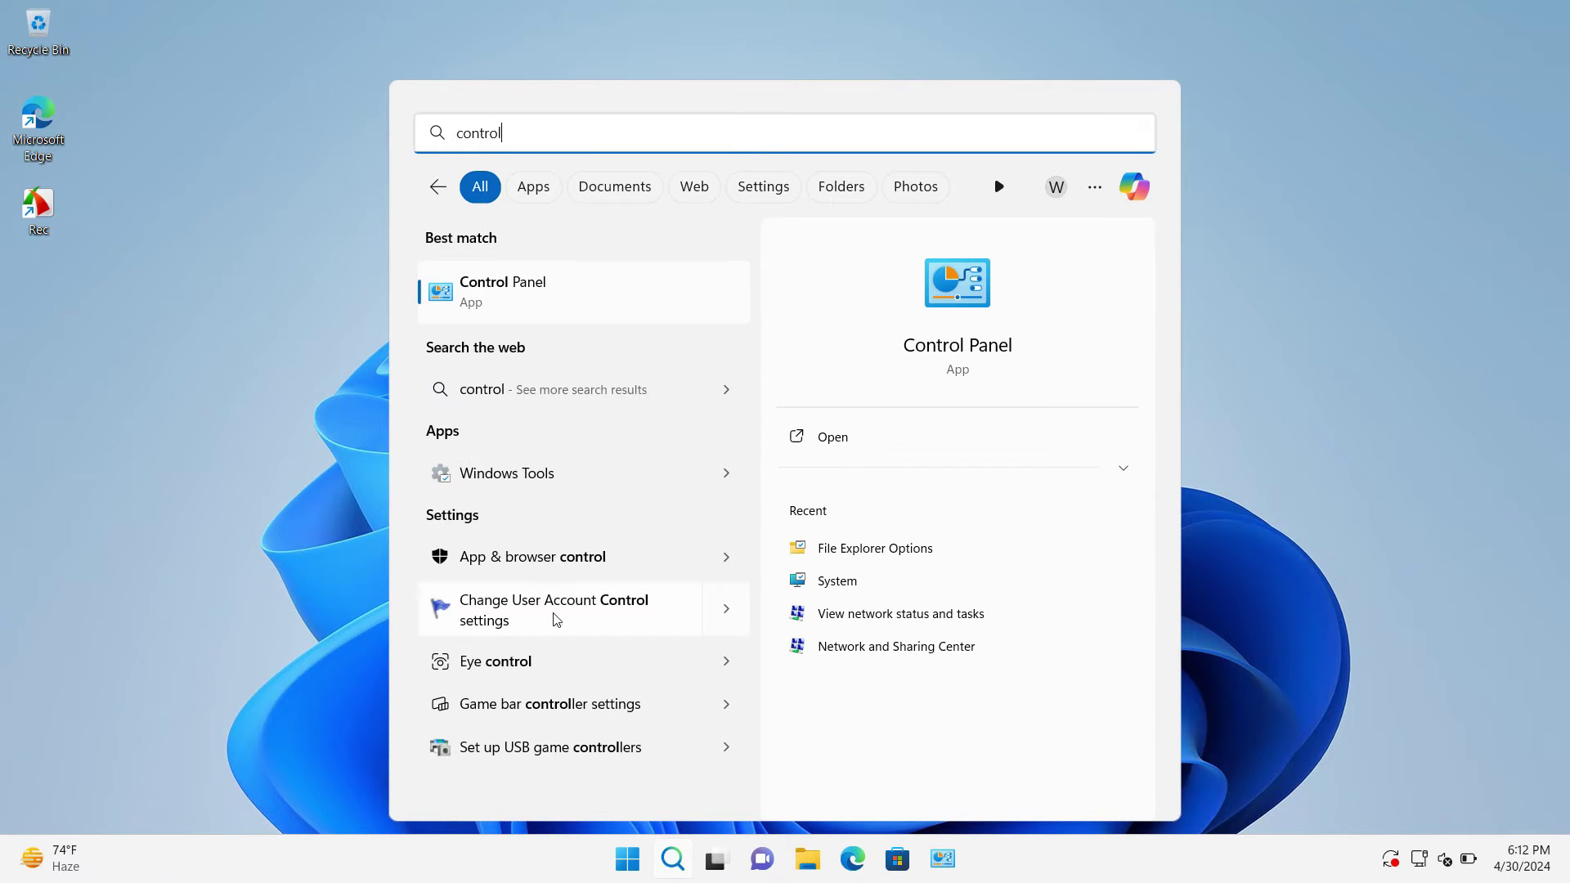
left_click(570, 293)
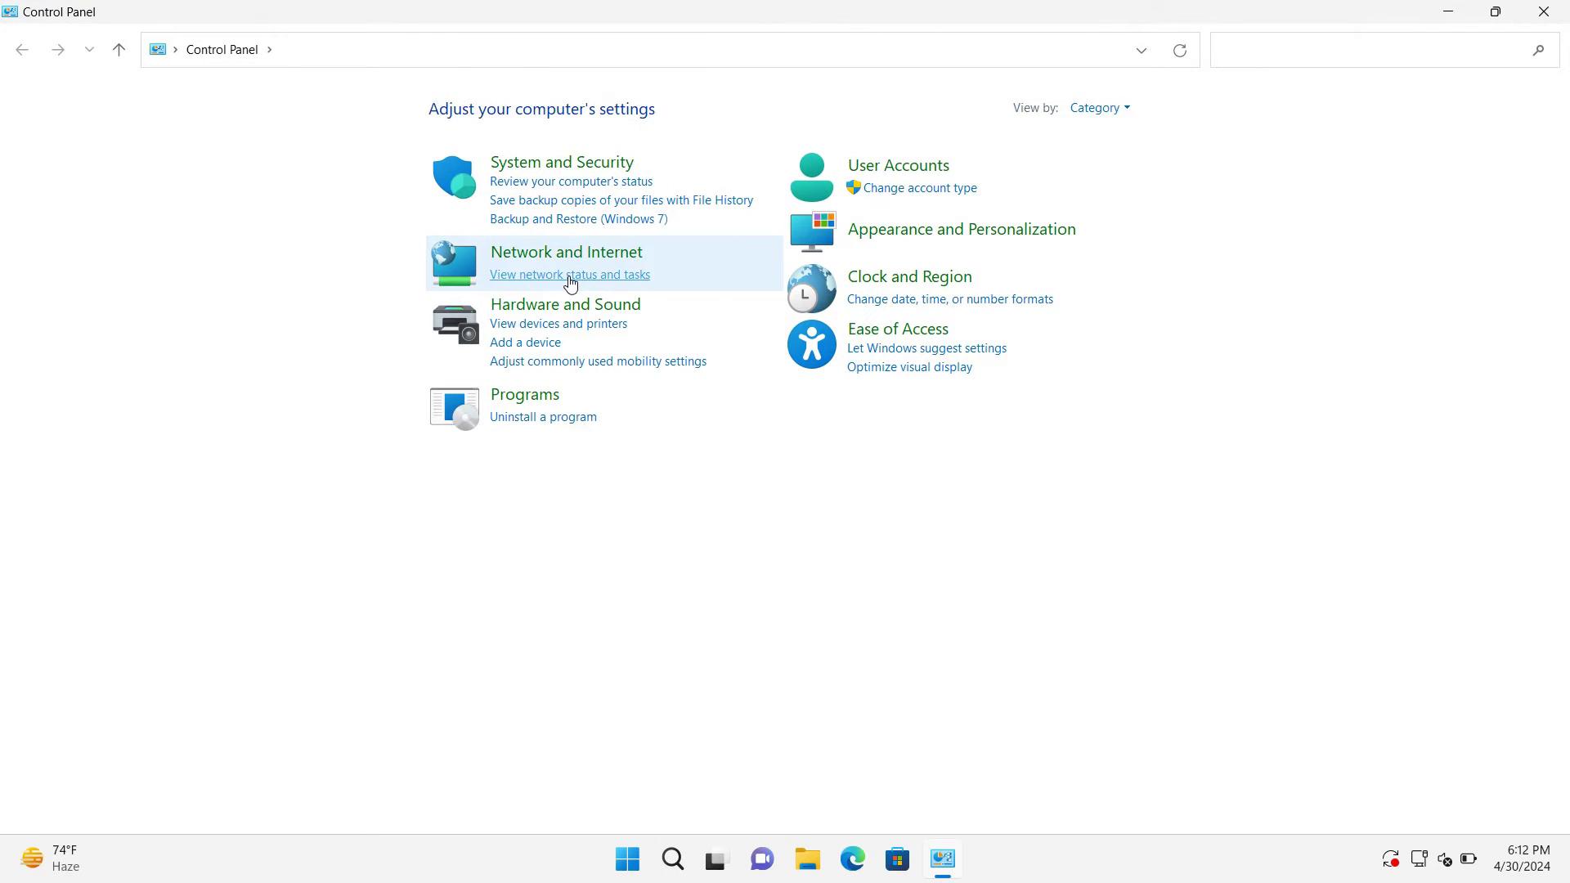
left_click(570, 278)
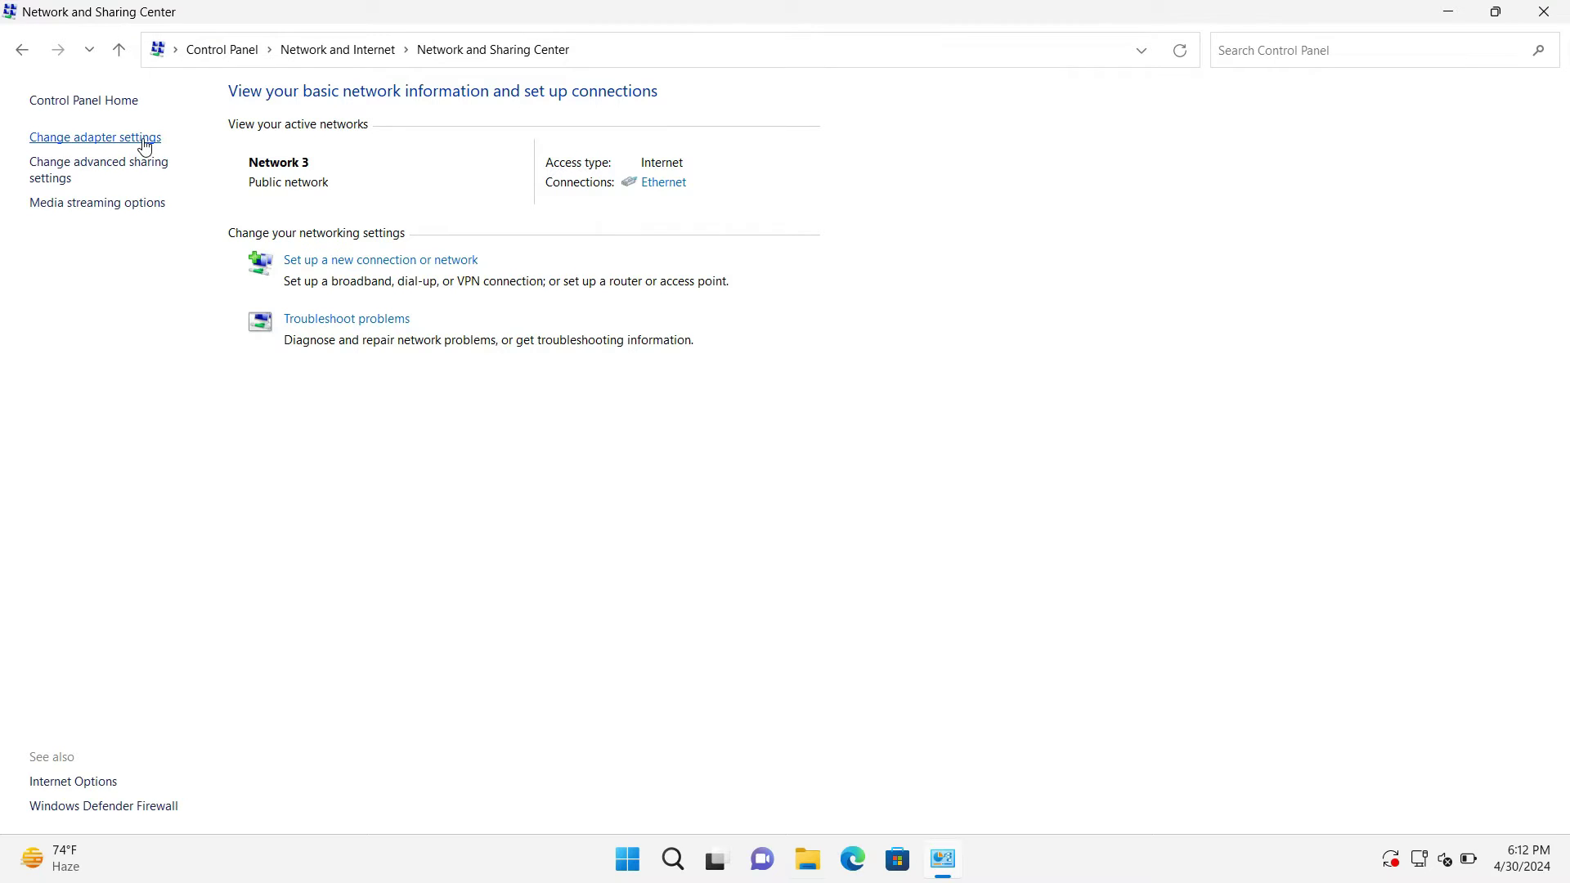
left_click(143, 141)
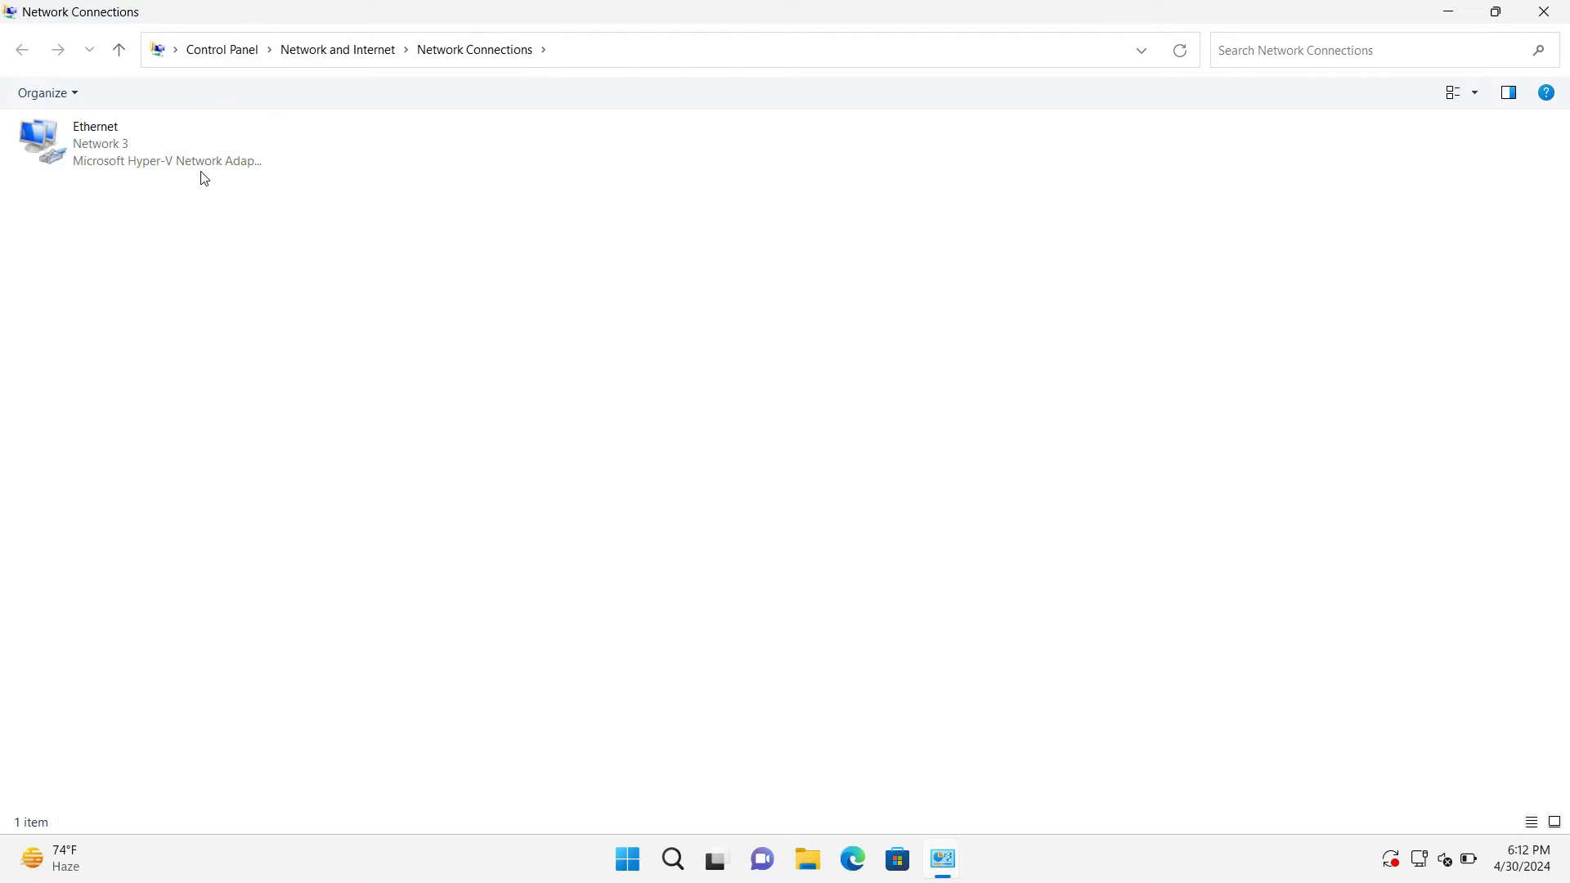
- Open the Ethernet adapter's connection details and highlight its IPv4 address entry
double_click(123, 151)
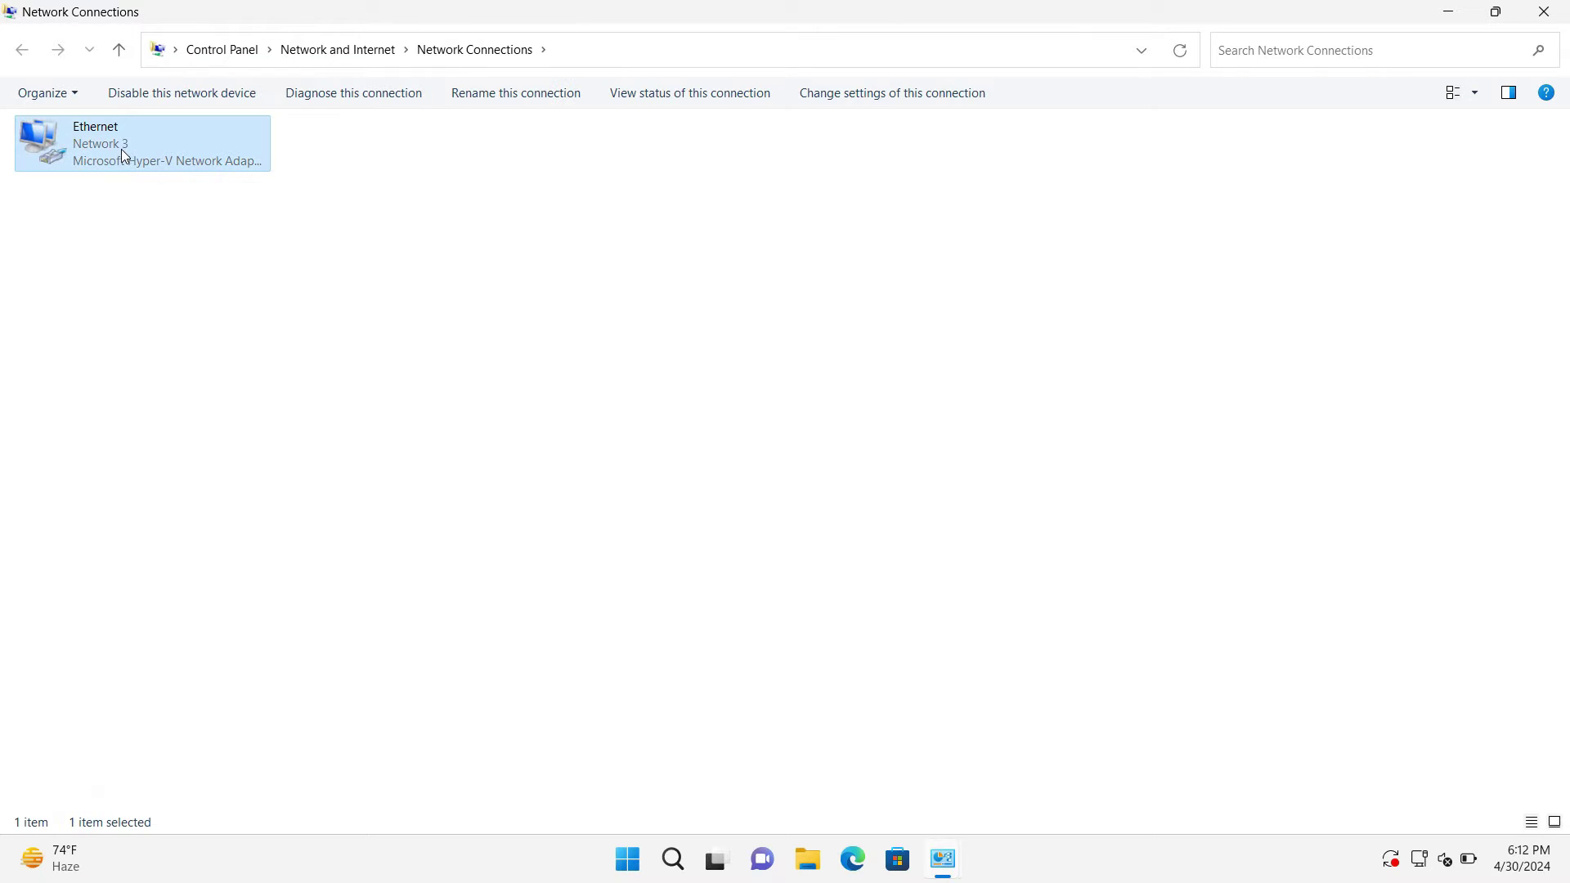
left_click(672, 418)
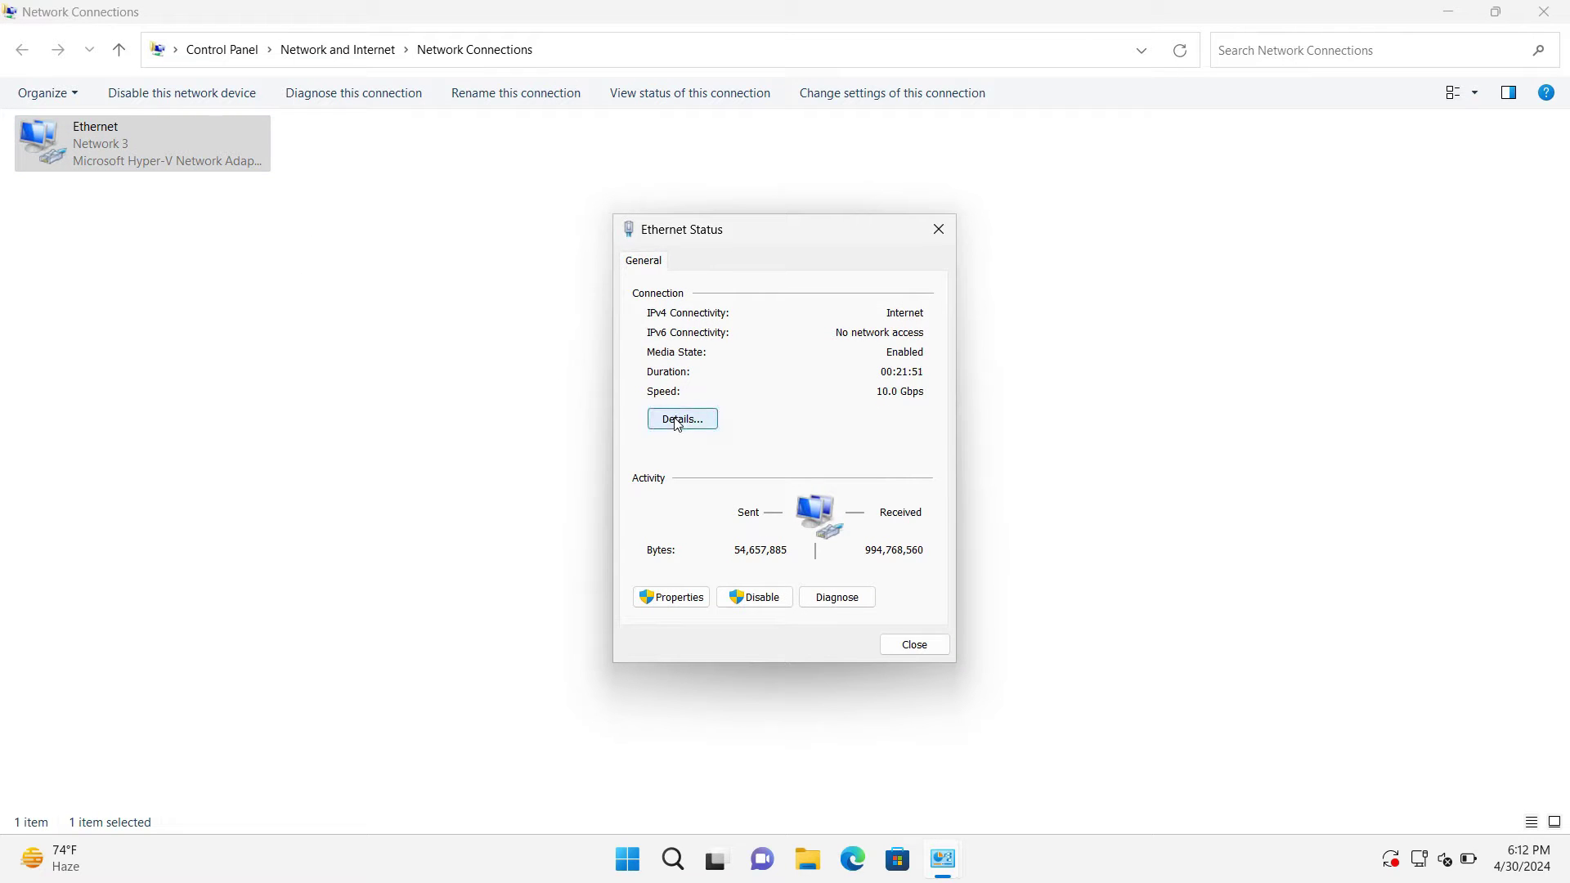
left_click(809, 401)
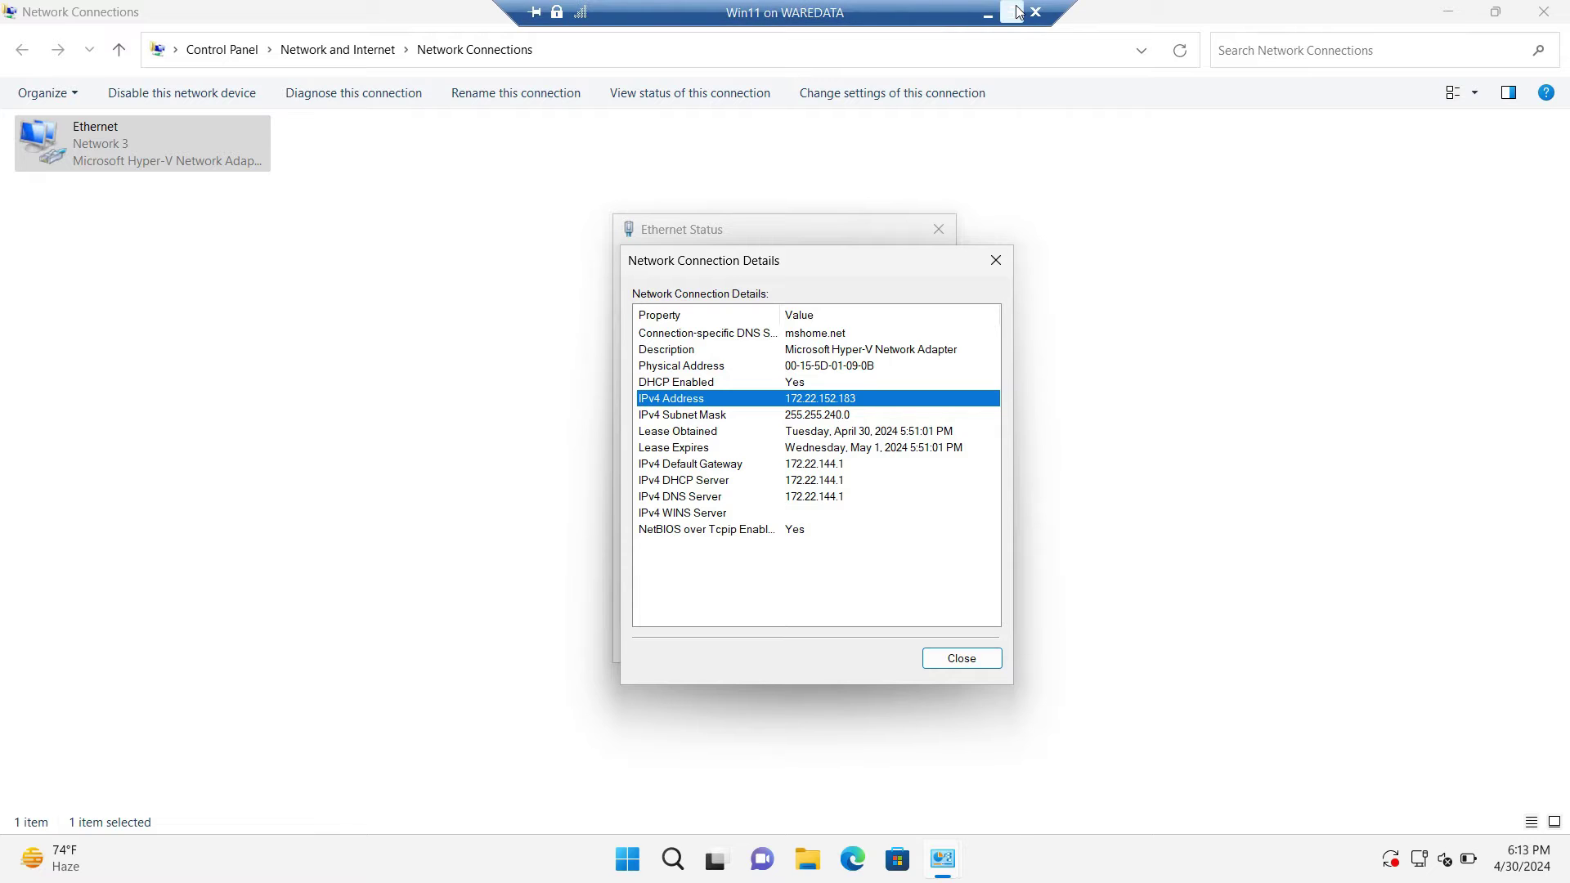
- Take the virtual machine out of full screen and open Command Prompt on the host, moved clear of the connection details
left_click(1000, 11)
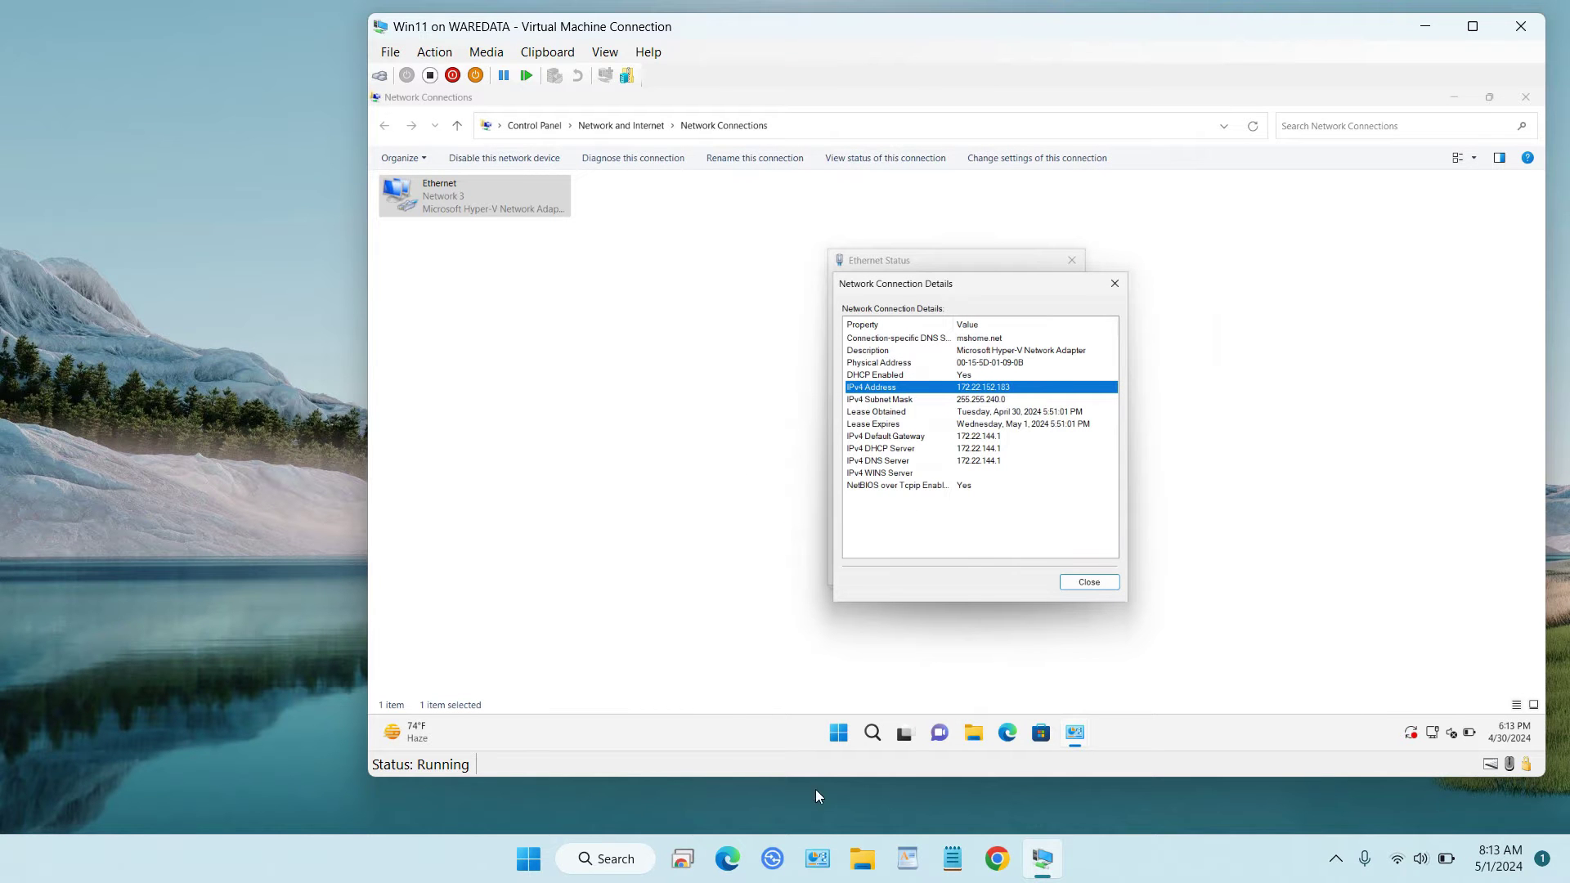
left_click(818, 858)
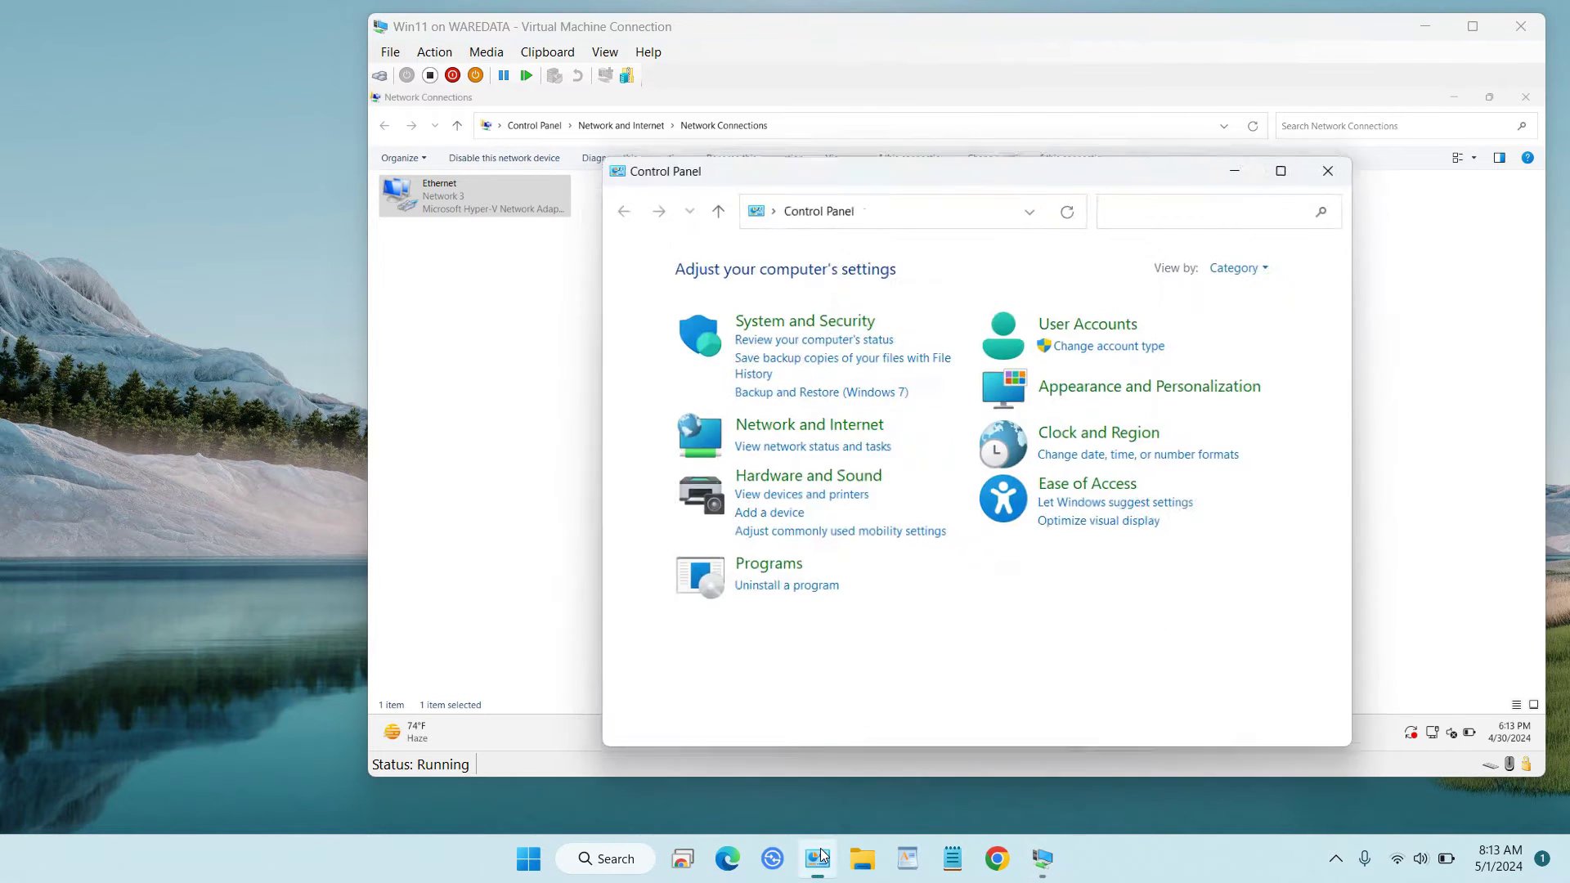
left_click(1327, 167)
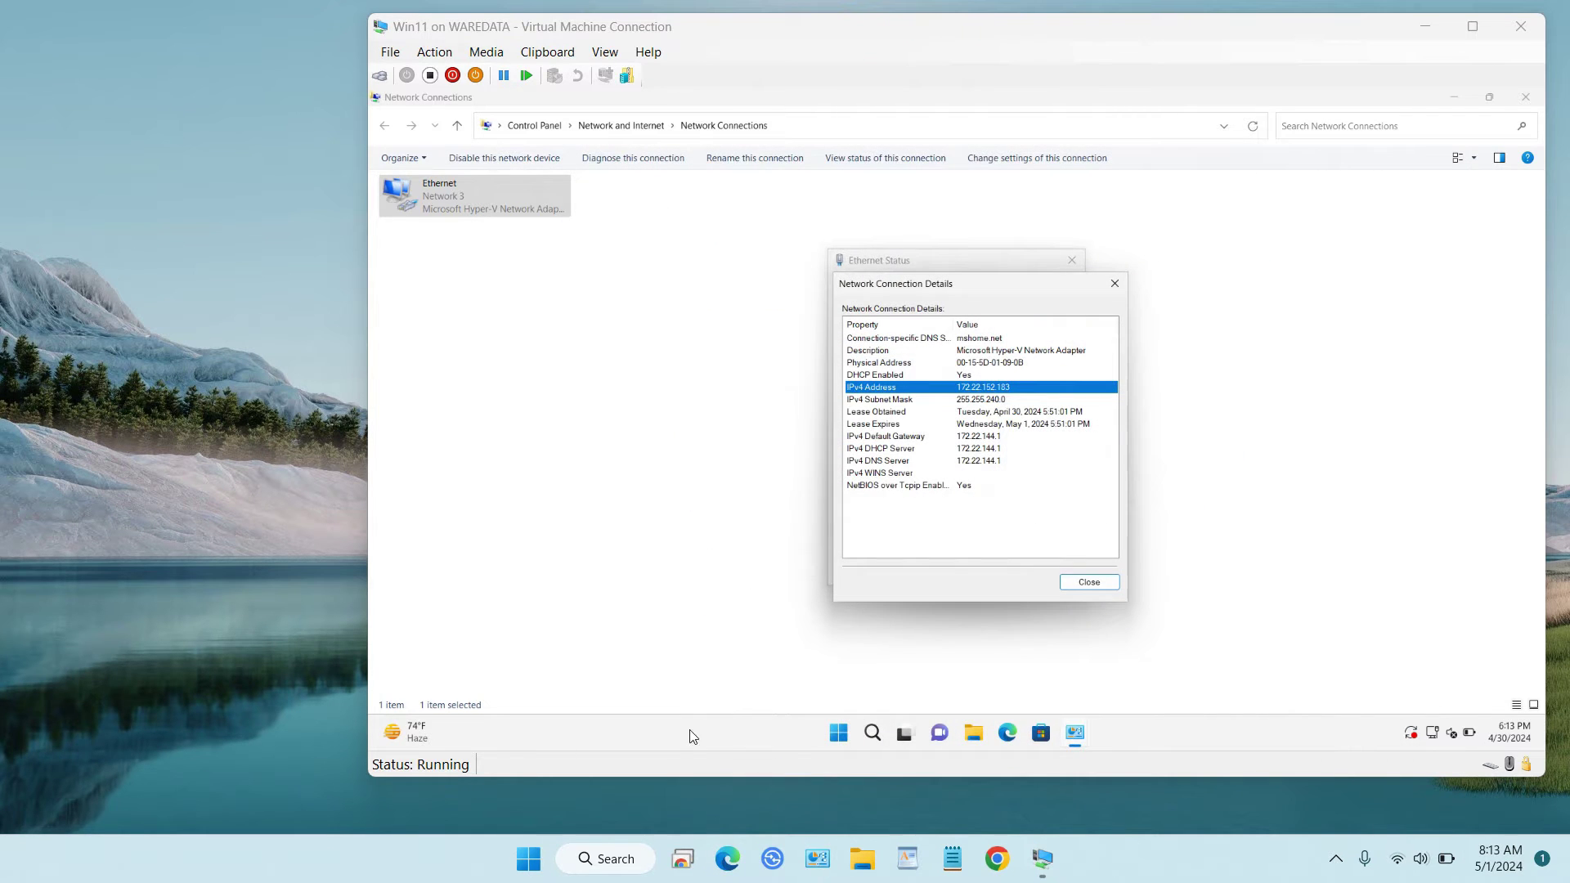
left_click(617, 860)
type("co")
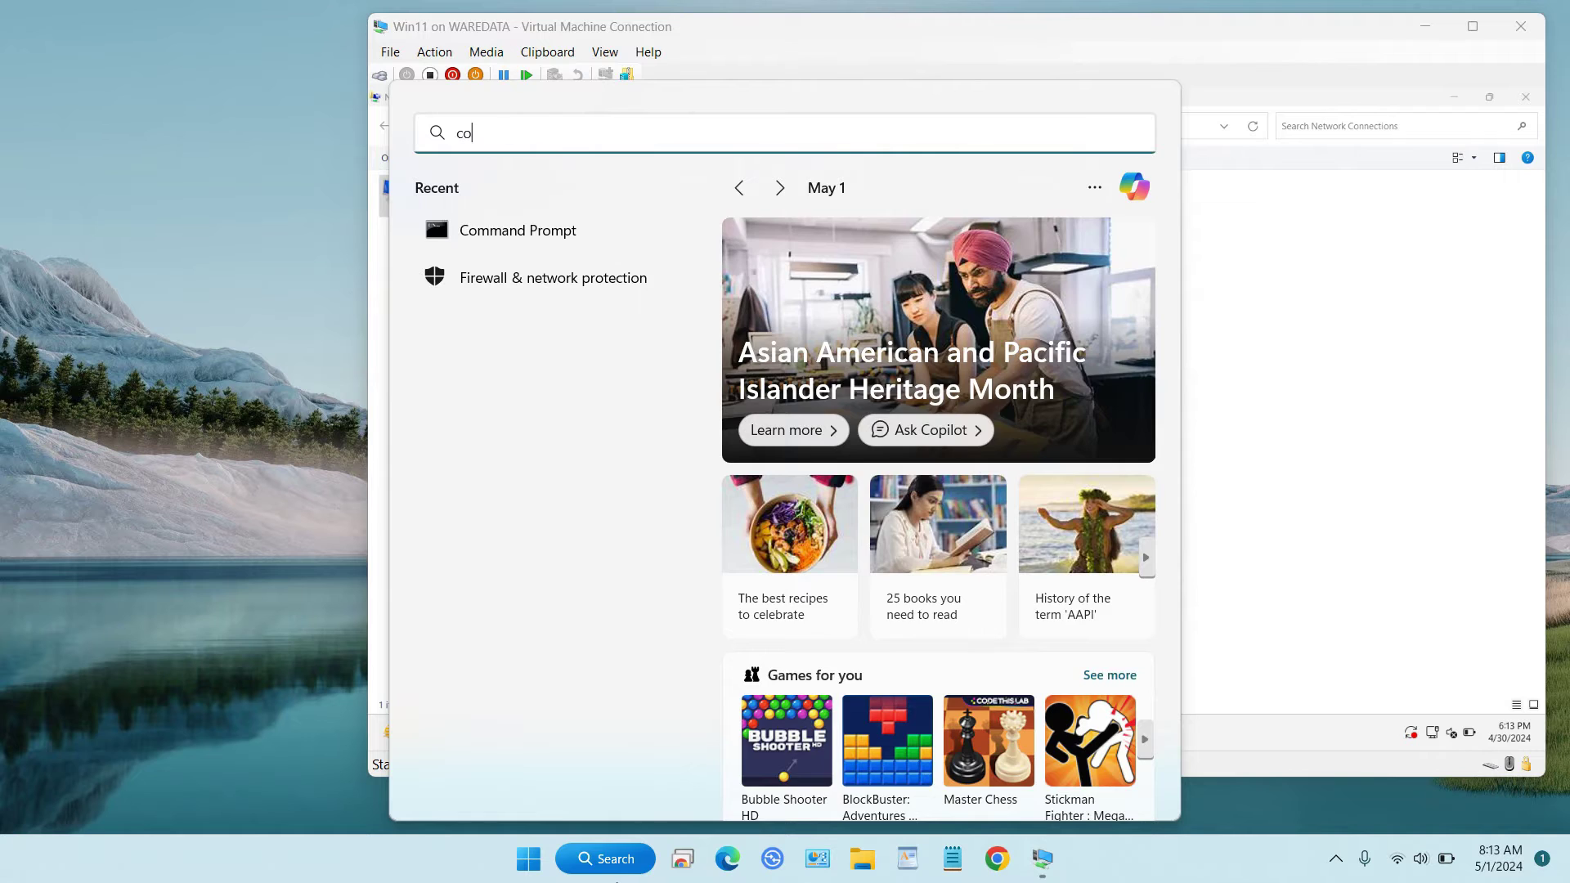
type("mmand")
left_click(551, 300)
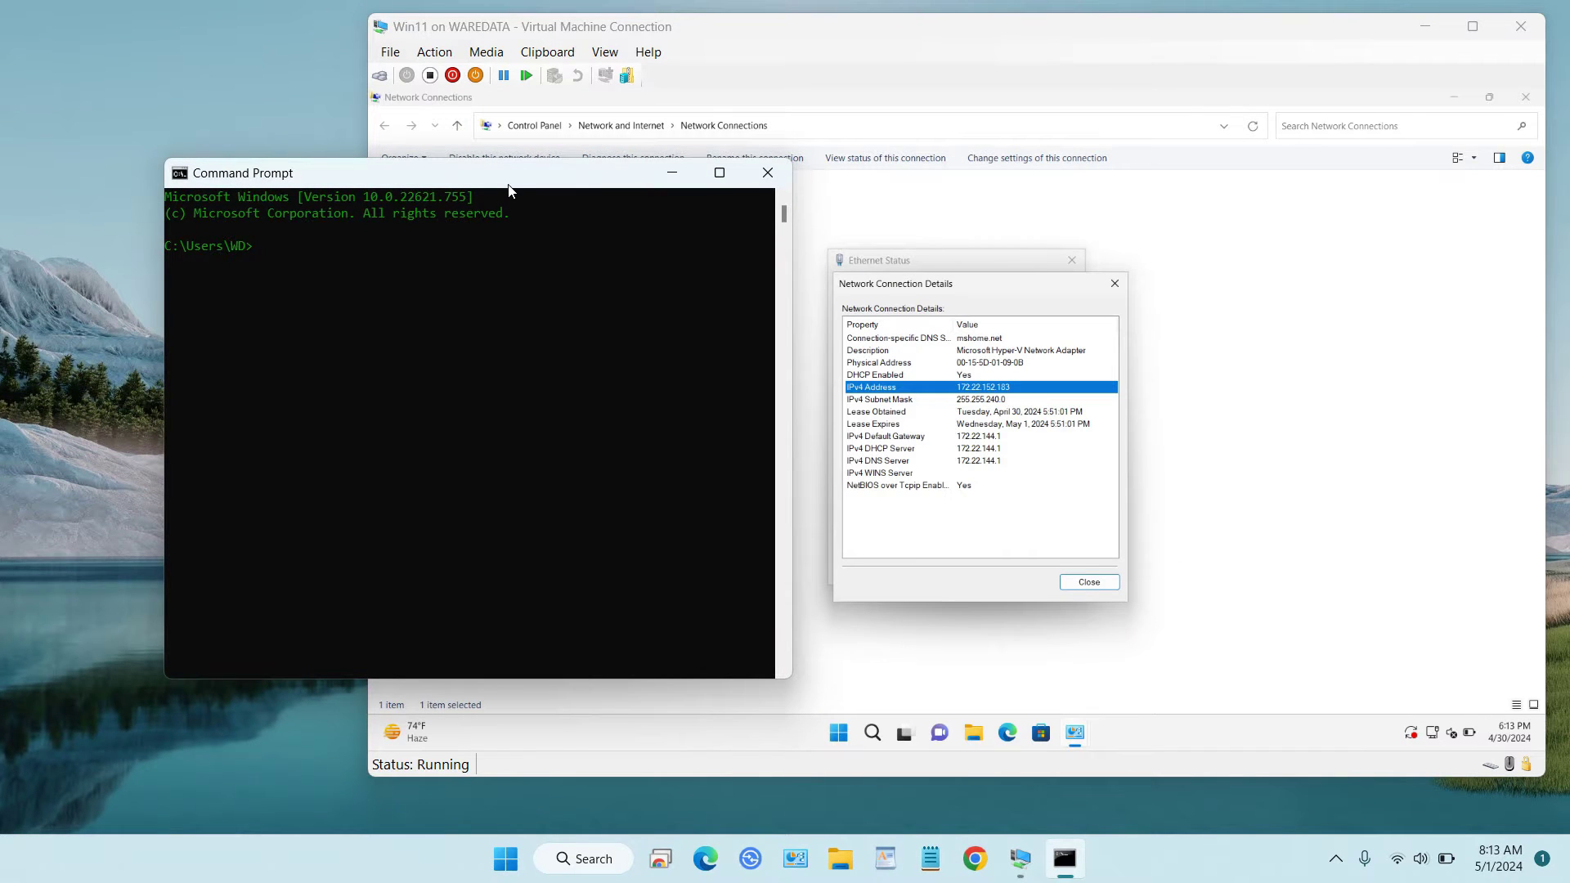
left_click_drag(508, 190, 392, 247)
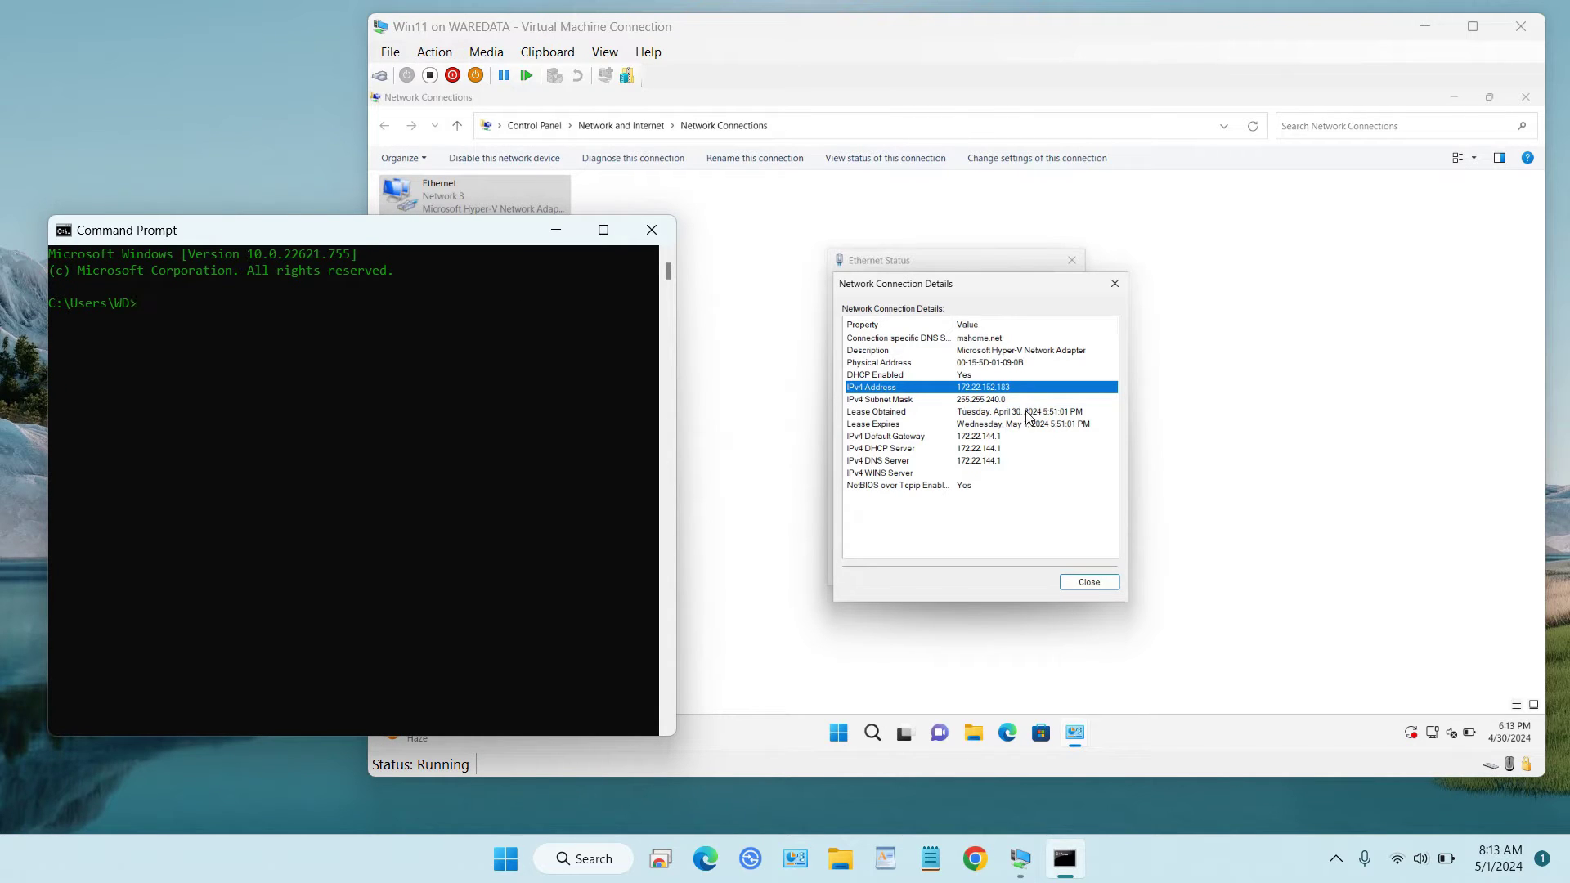
- Open Command Prompt inside the virtual machine and maximize its window
left_click(874, 734)
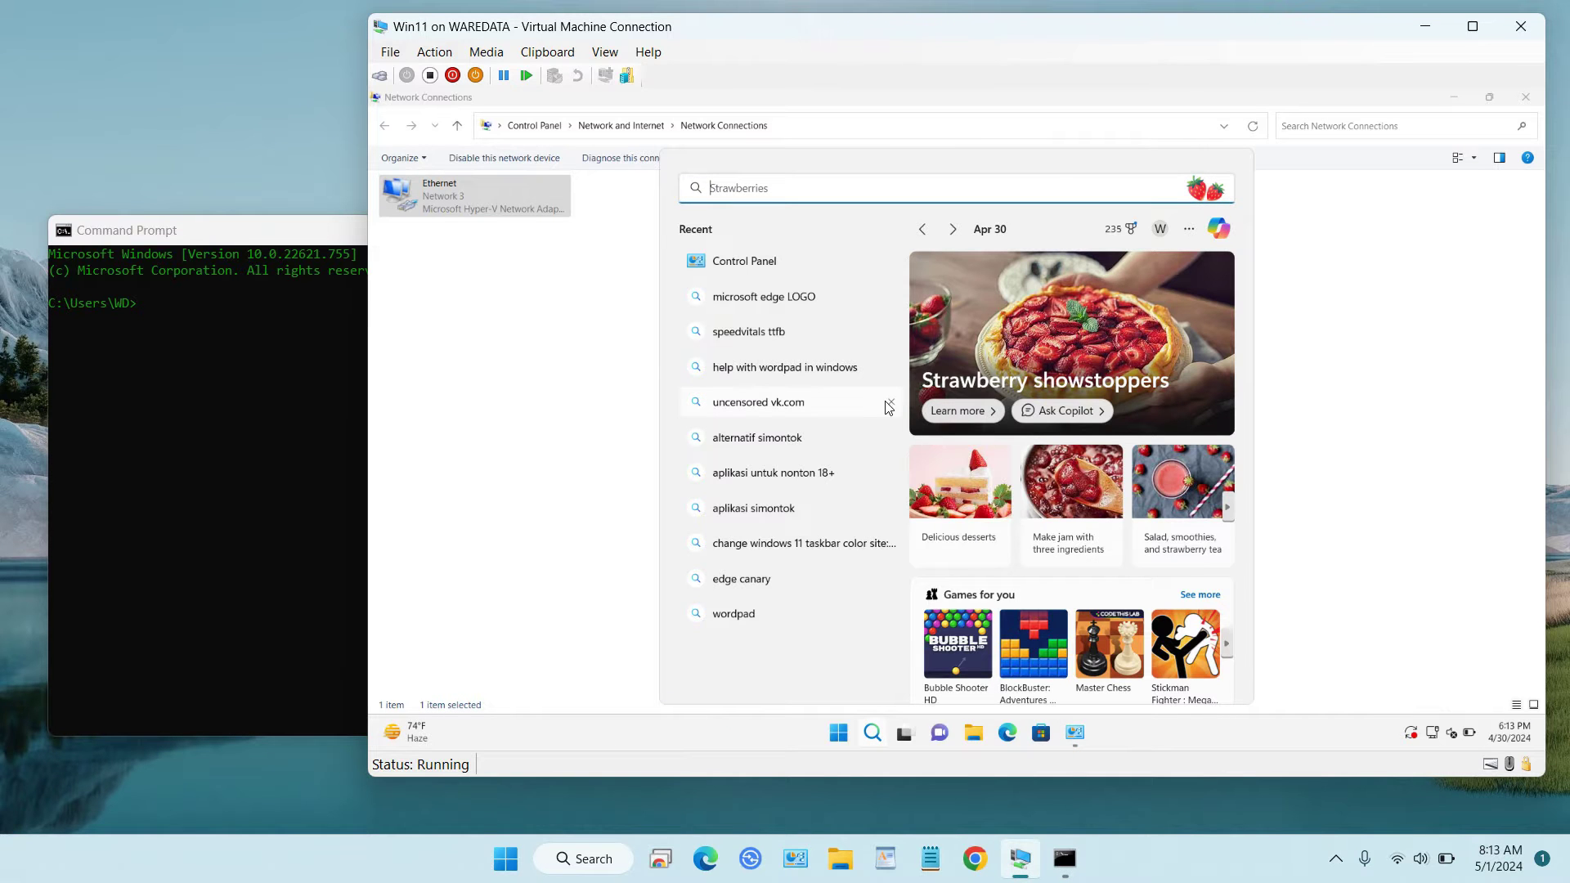
type("command")
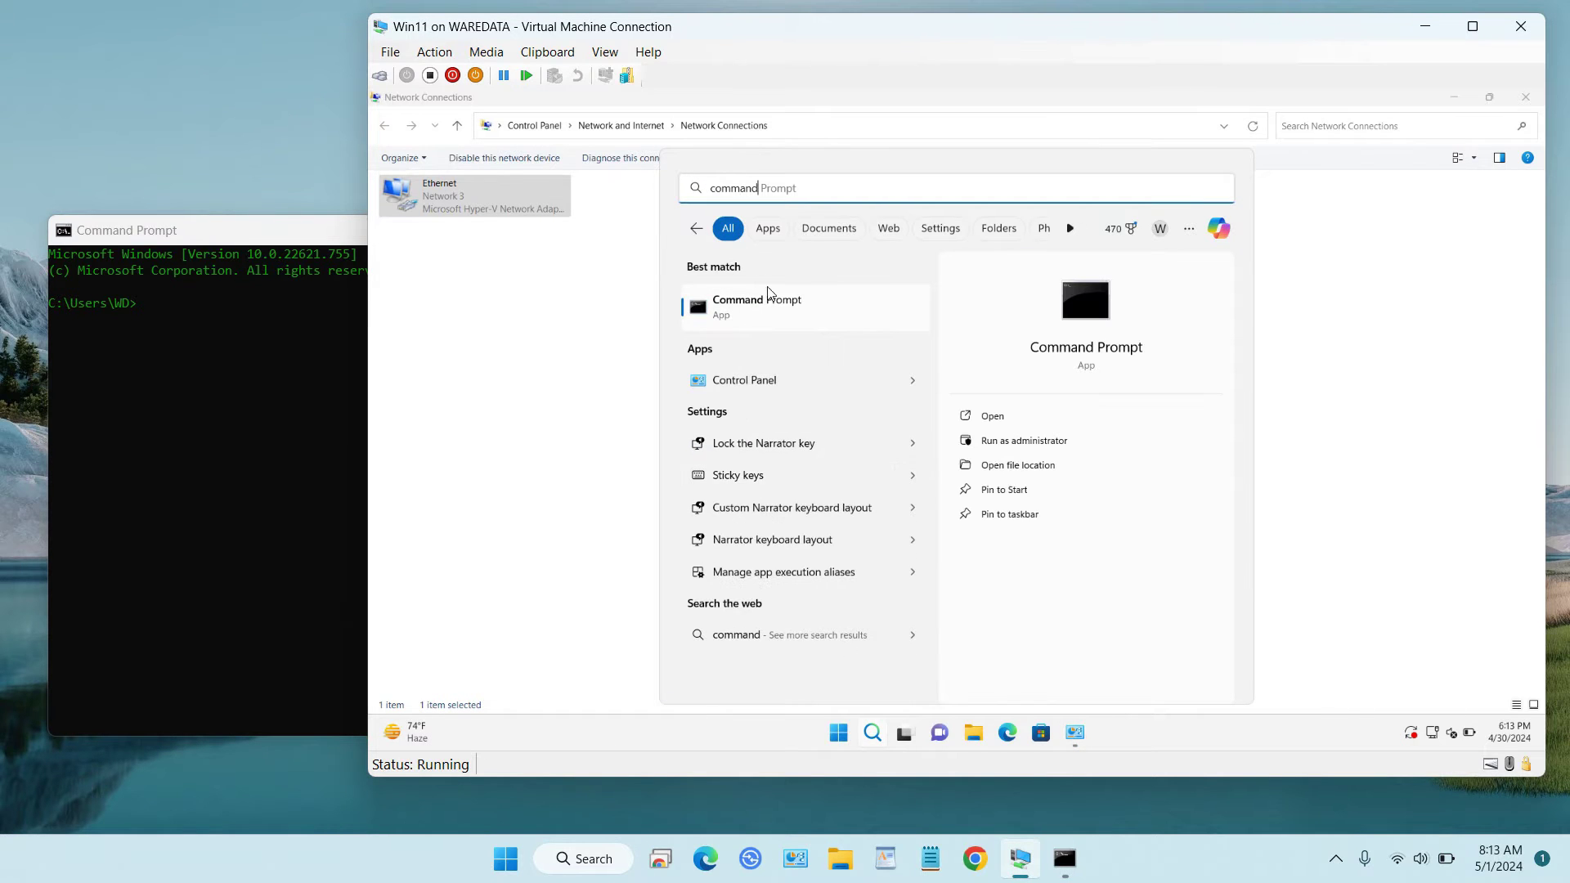
left_click(779, 316)
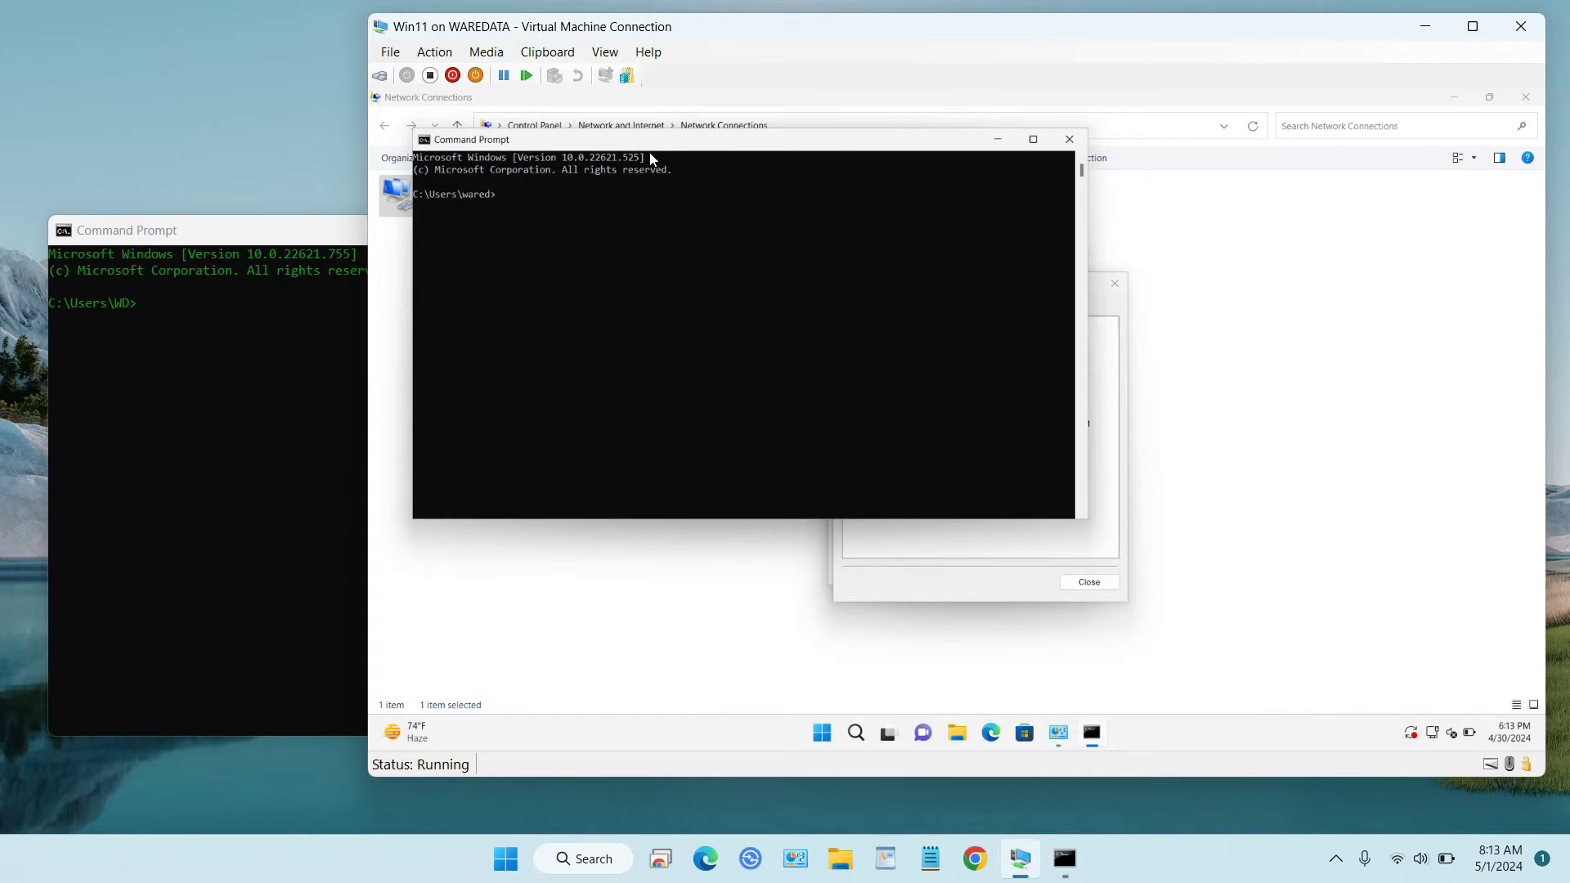
left_click_drag(650, 152, 777, 203)
left_click_drag(677, 147, 867, 175)
left_click(1223, 164)
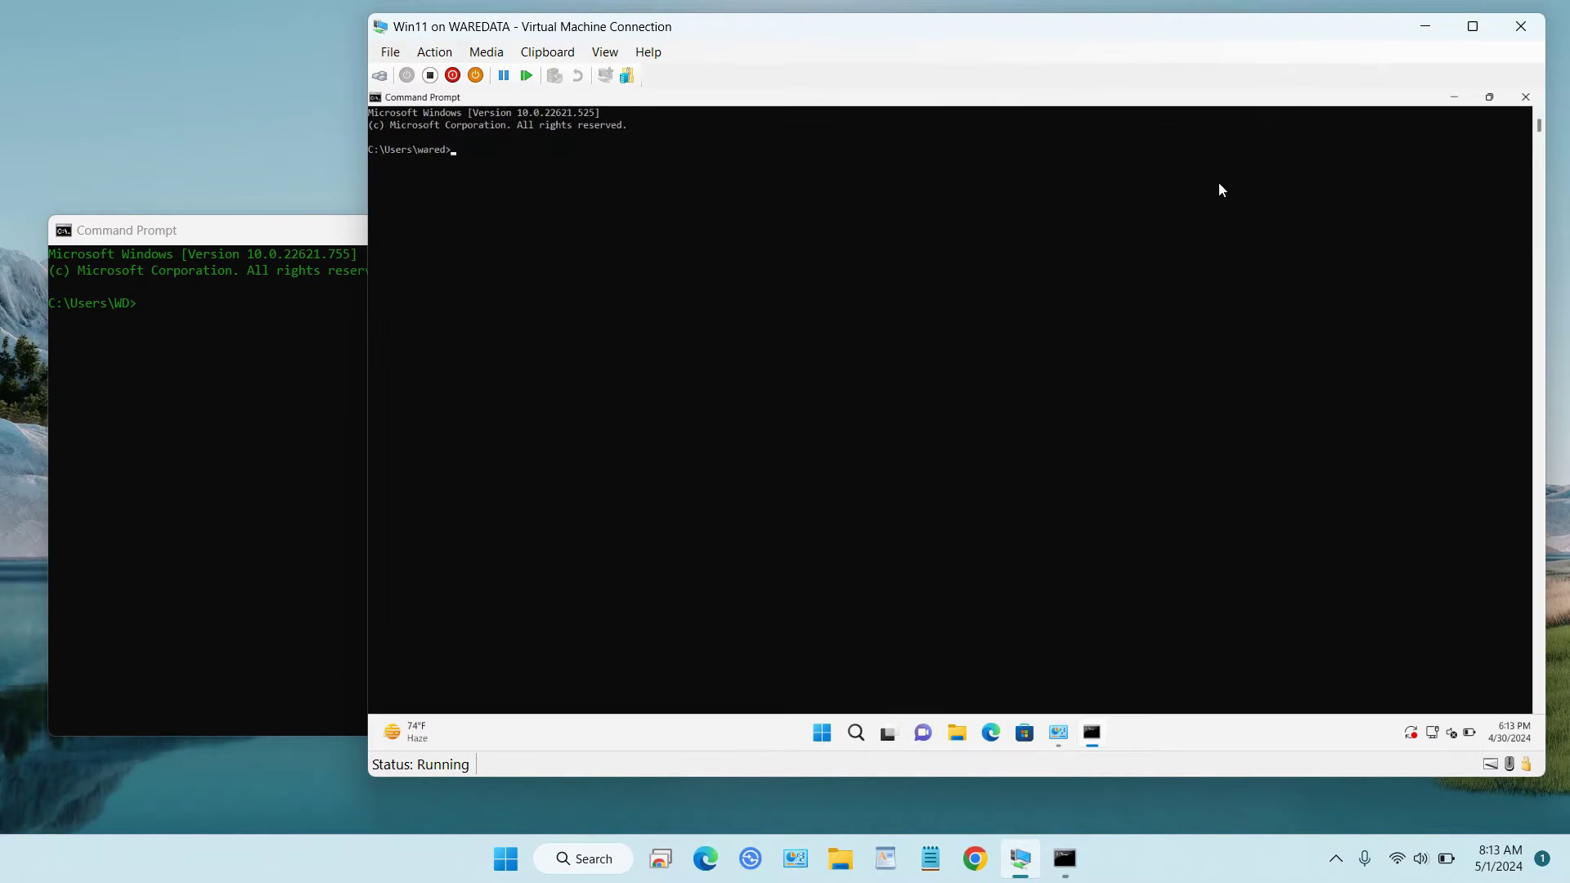
- Run ipconfig in the virtual machine and highlight the IPv4 address of its Ethernet adapter
type("ipconfig")
key("Return")
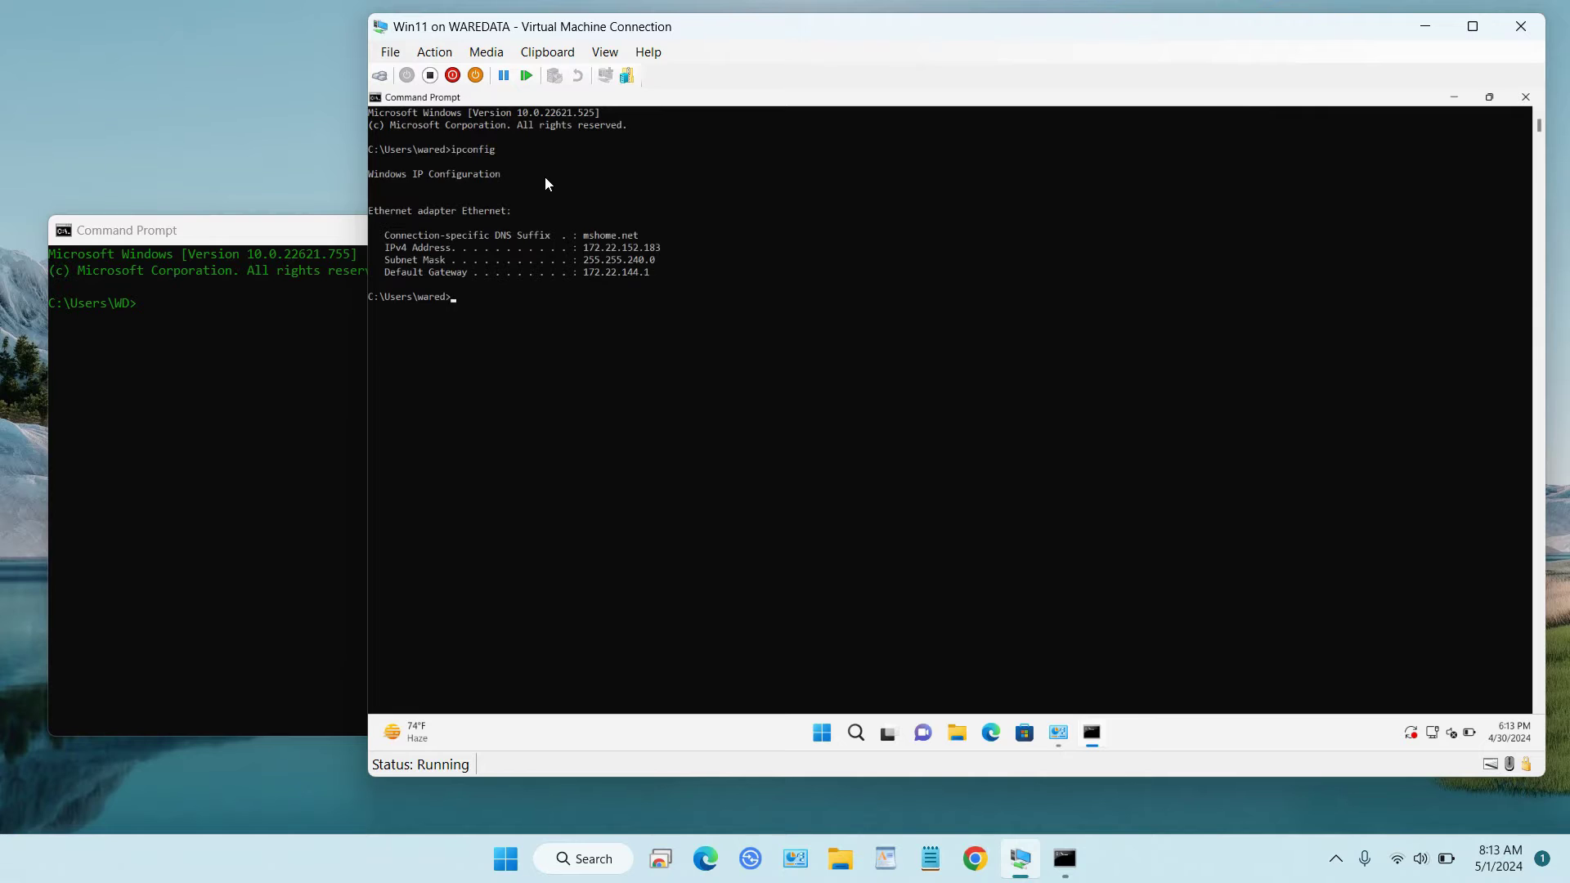
left_click(585, 249)
left_click_drag(638, 248, 663, 248)
- Restore the virtual machine's Command Prompt to a smaller window and show it alongside the host's Command Prompt
left_click(1484, 26)
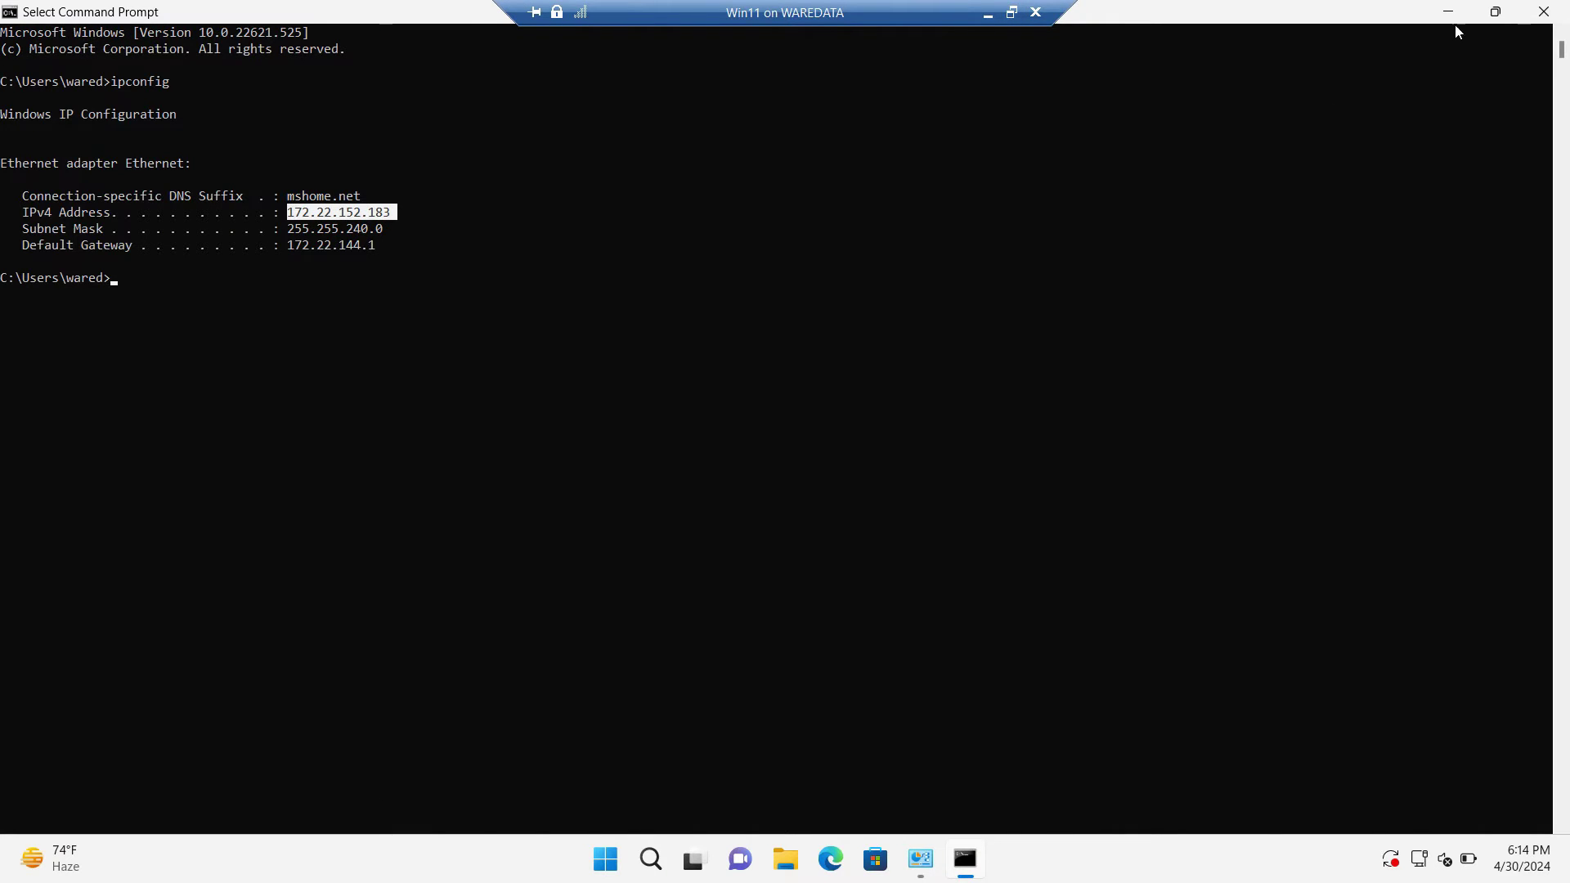
left_click(1496, 12)
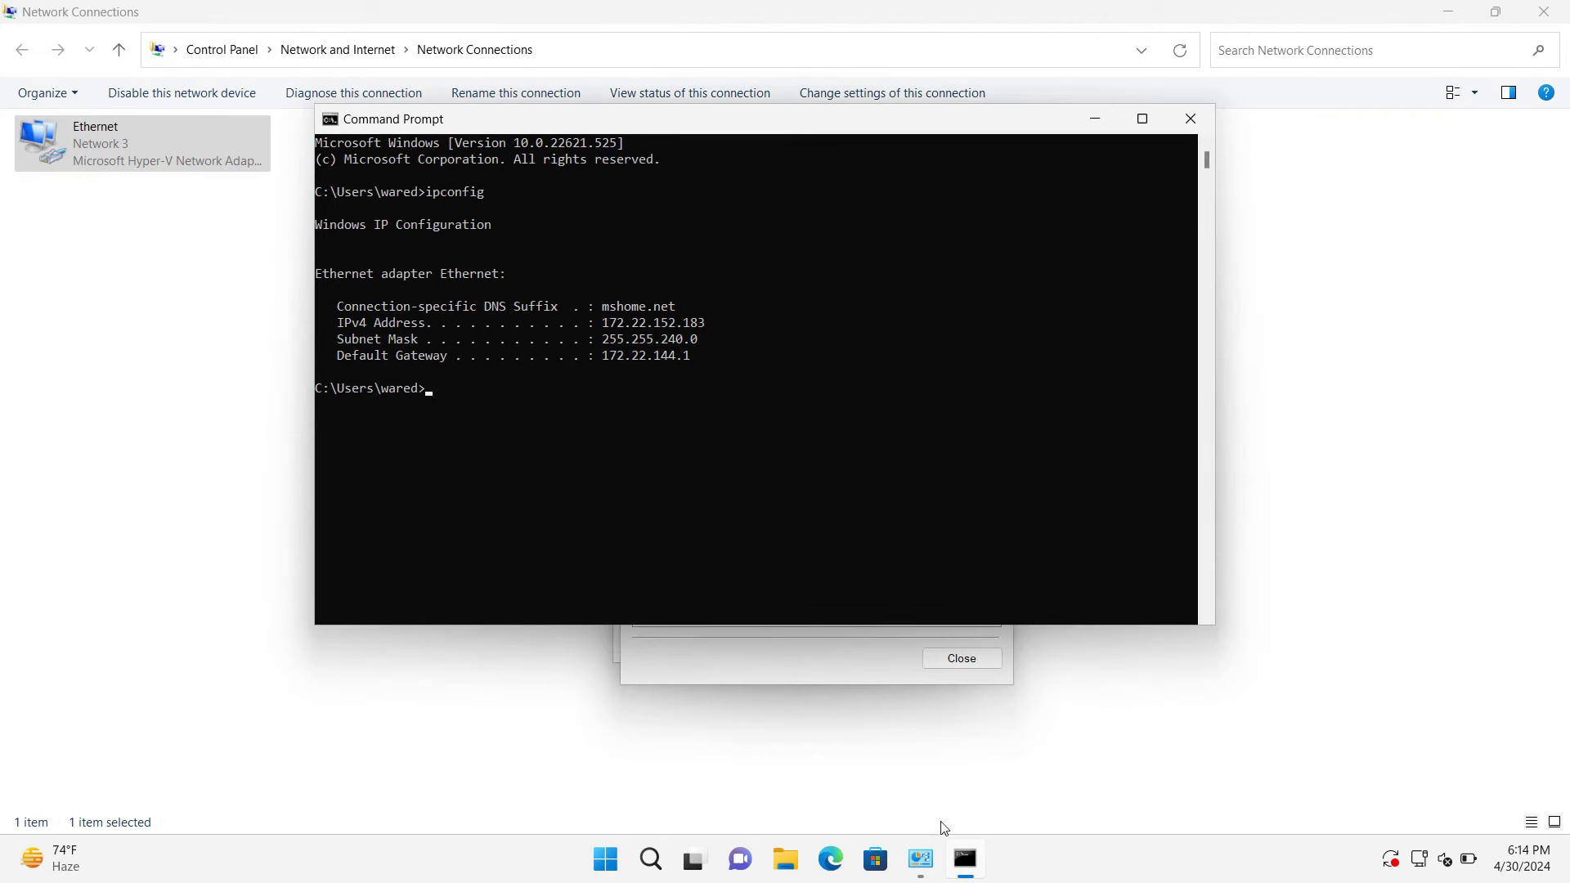
left_click(971, 854)
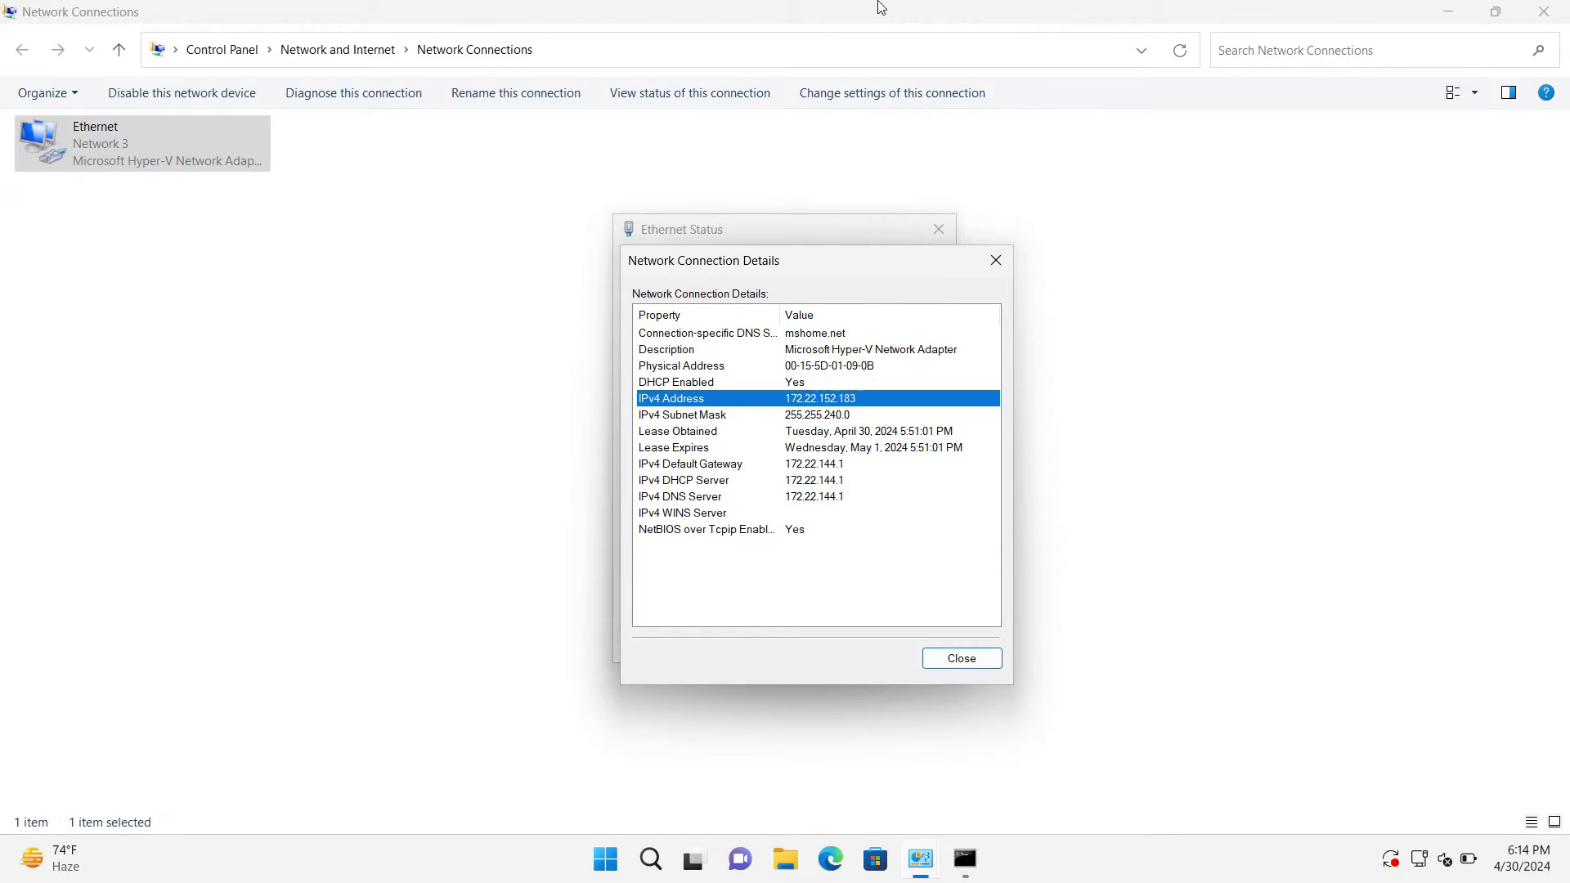
left_click(1001, 12)
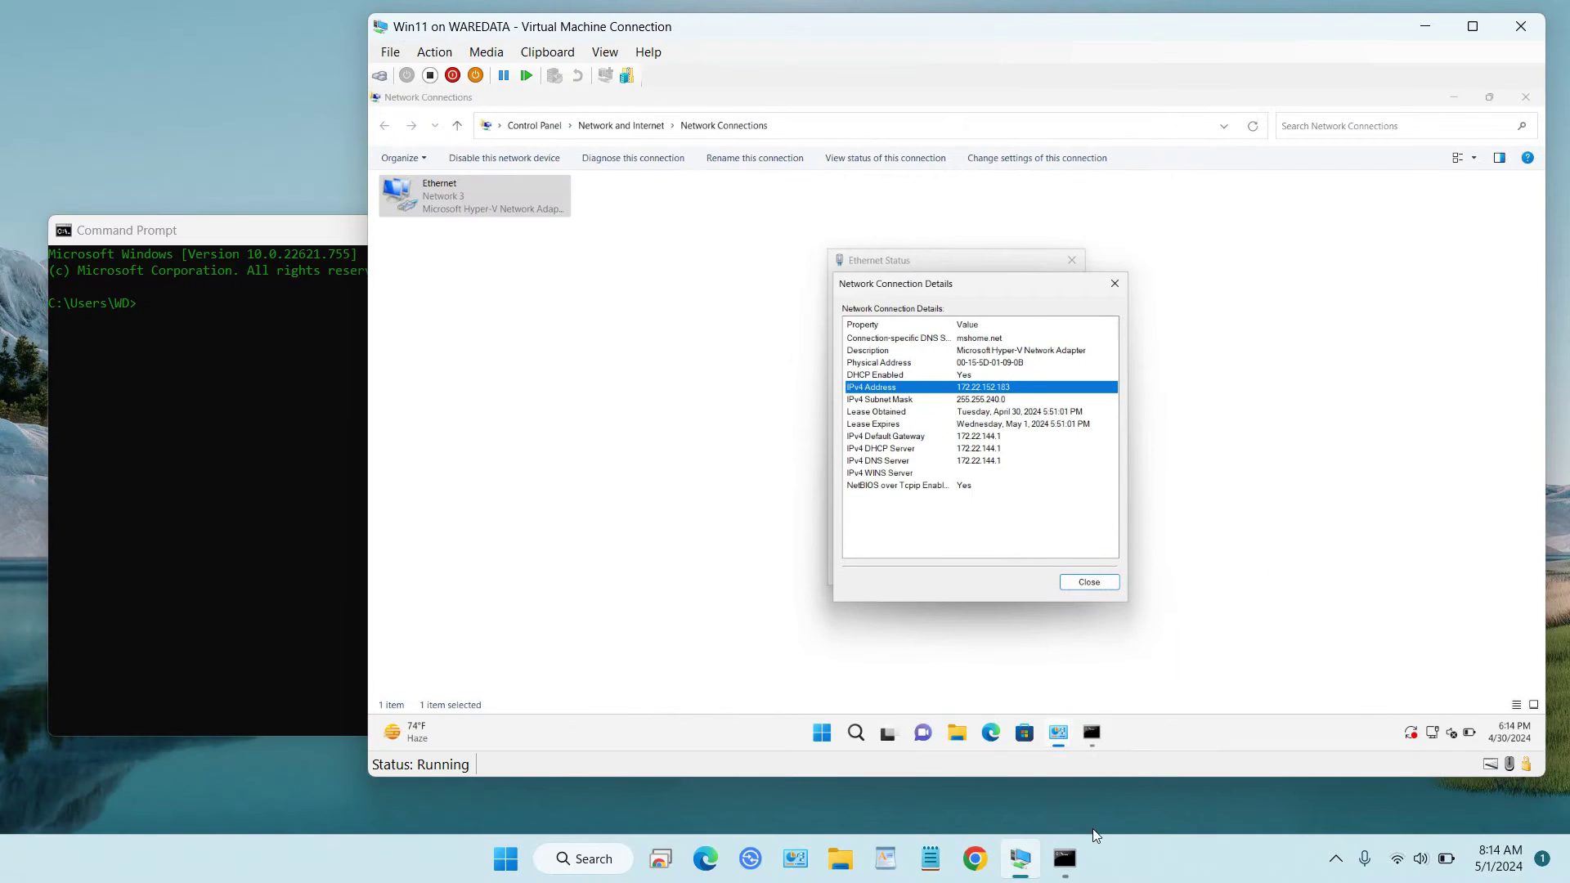
left_click(1064, 858)
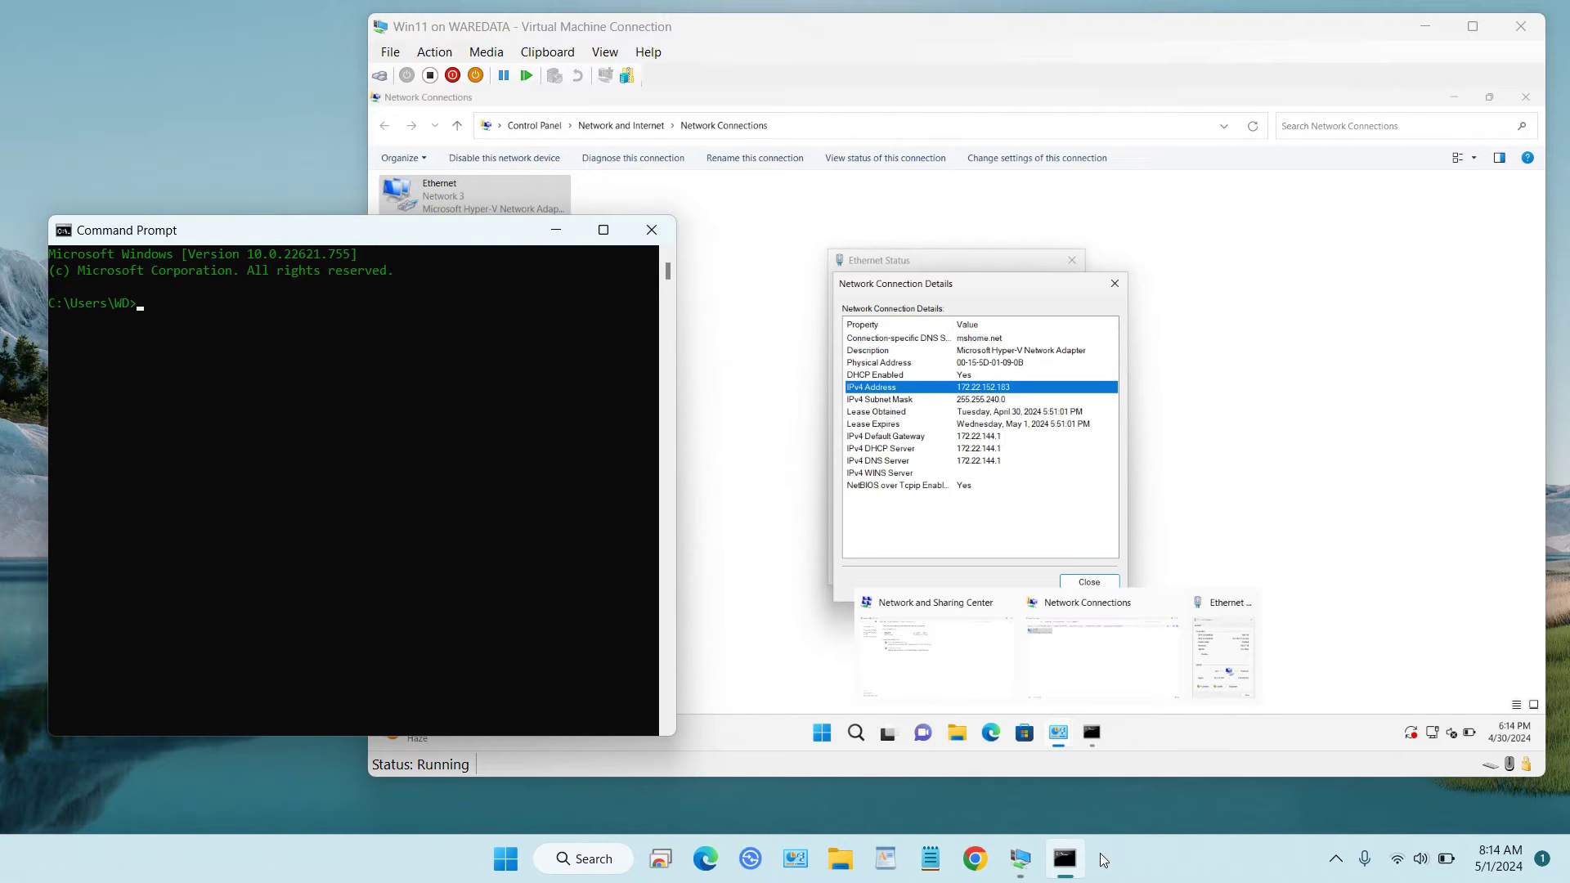
left_click(1092, 732)
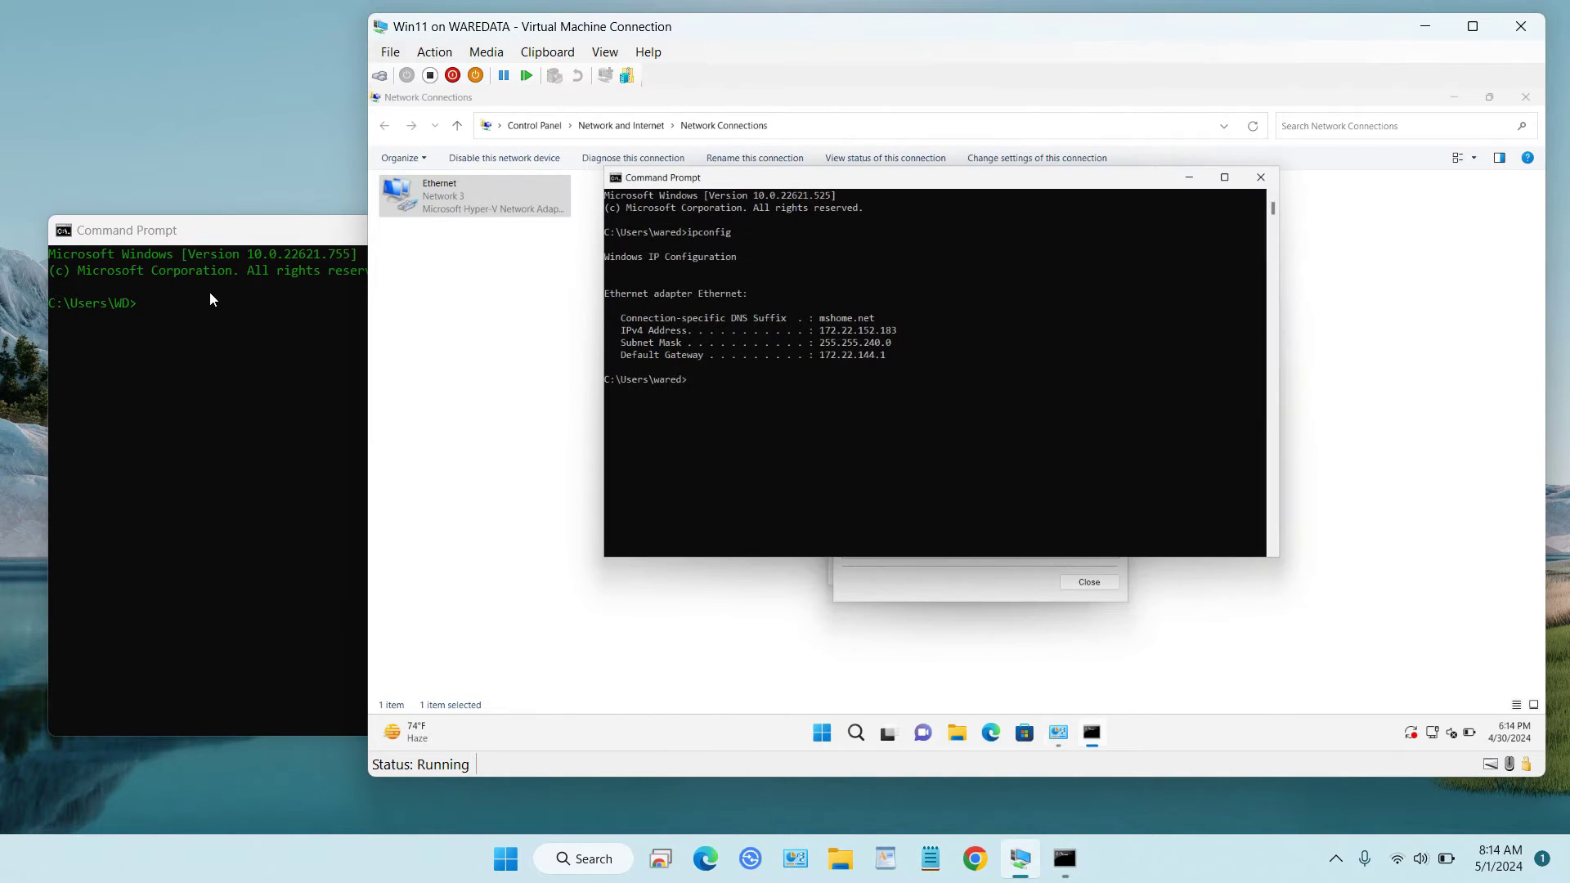
- Run ipconfig on the host and highlight its Default Switch IPv4 address and the virtual machine's IPv4 address for comparison
left_click(192, 317)
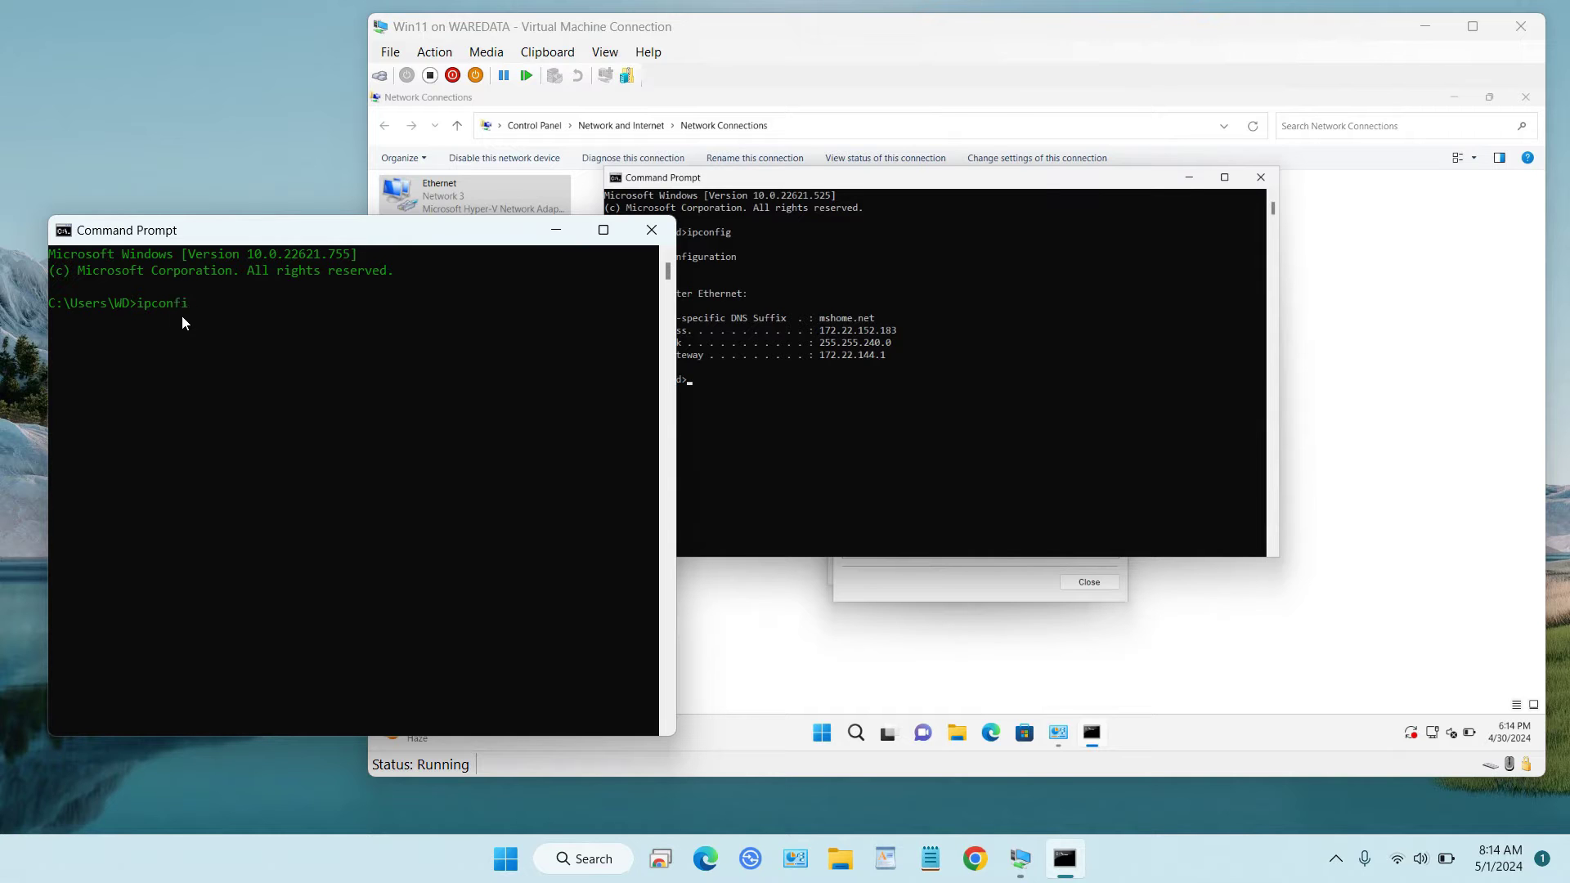
key("Return")
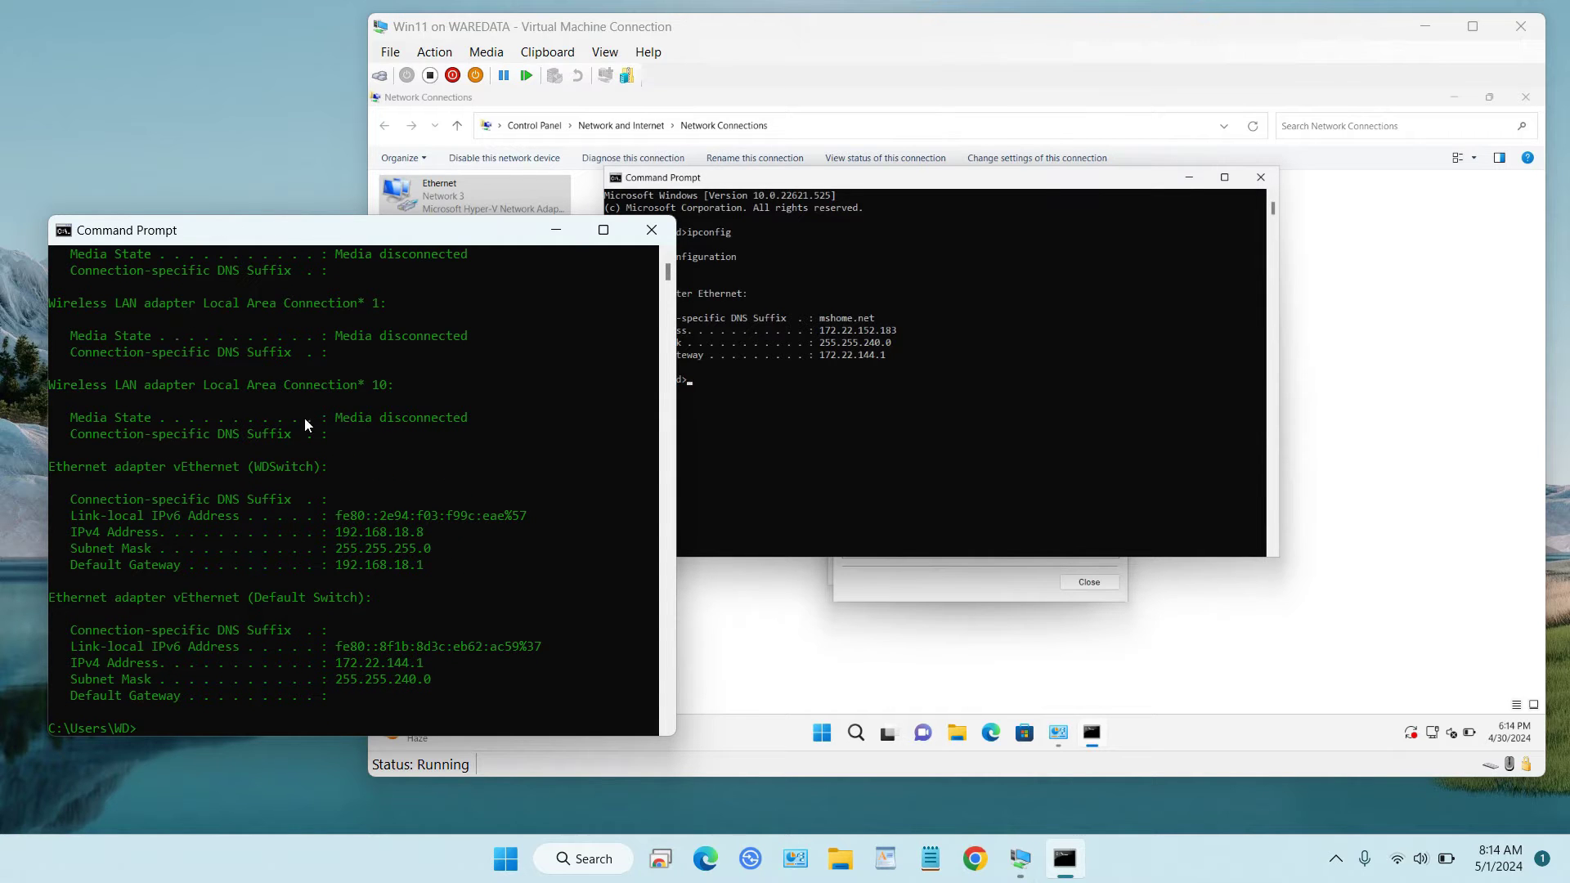
left_click_drag(425, 665, 341, 669)
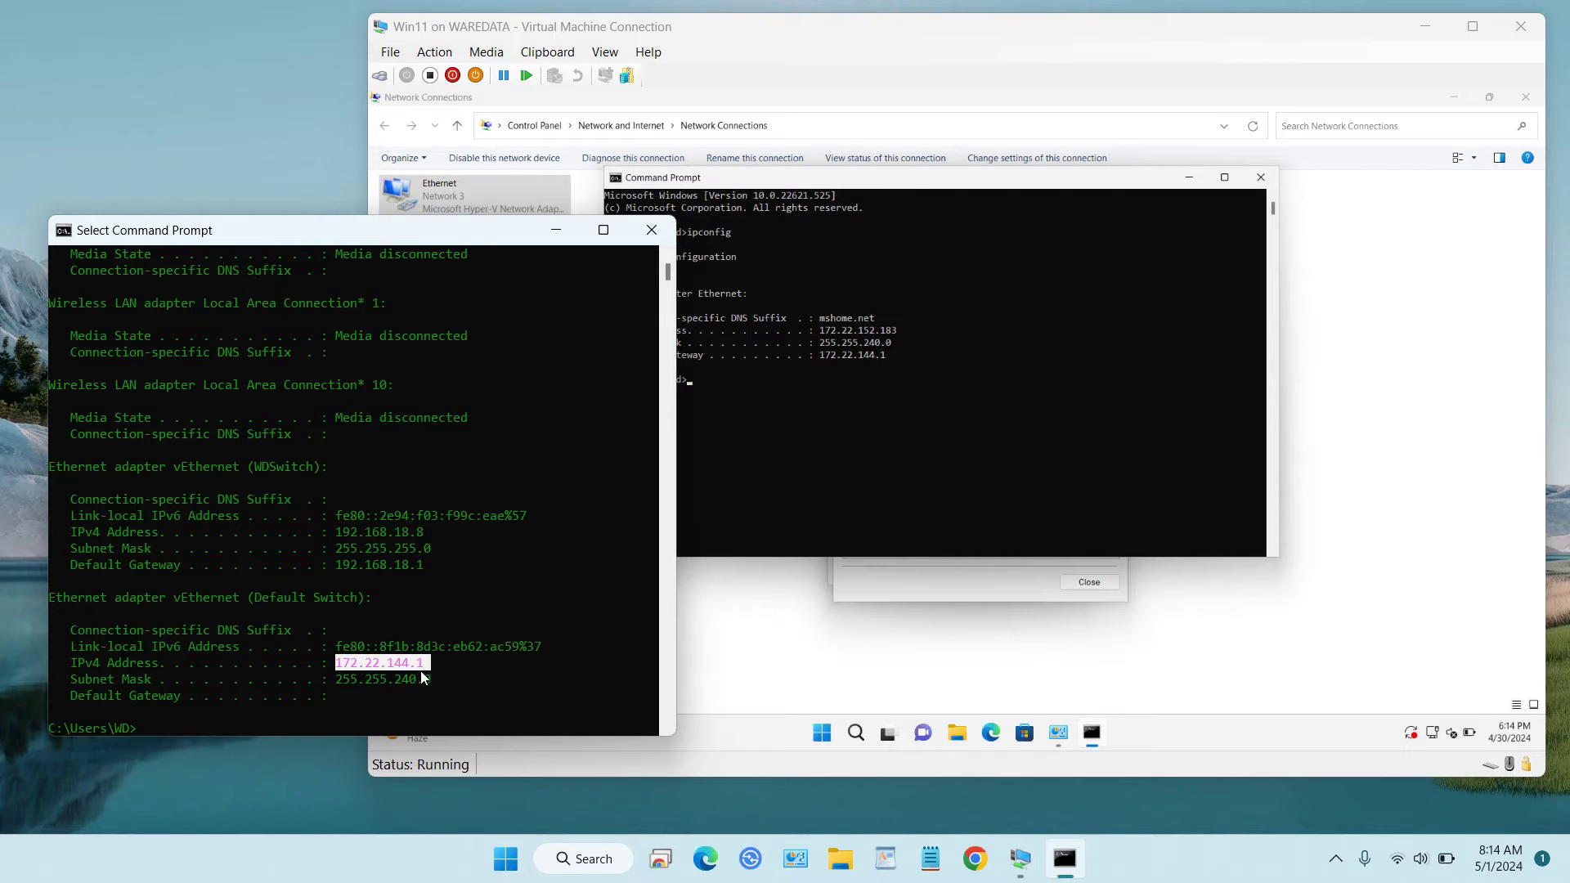
left_click(818, 329)
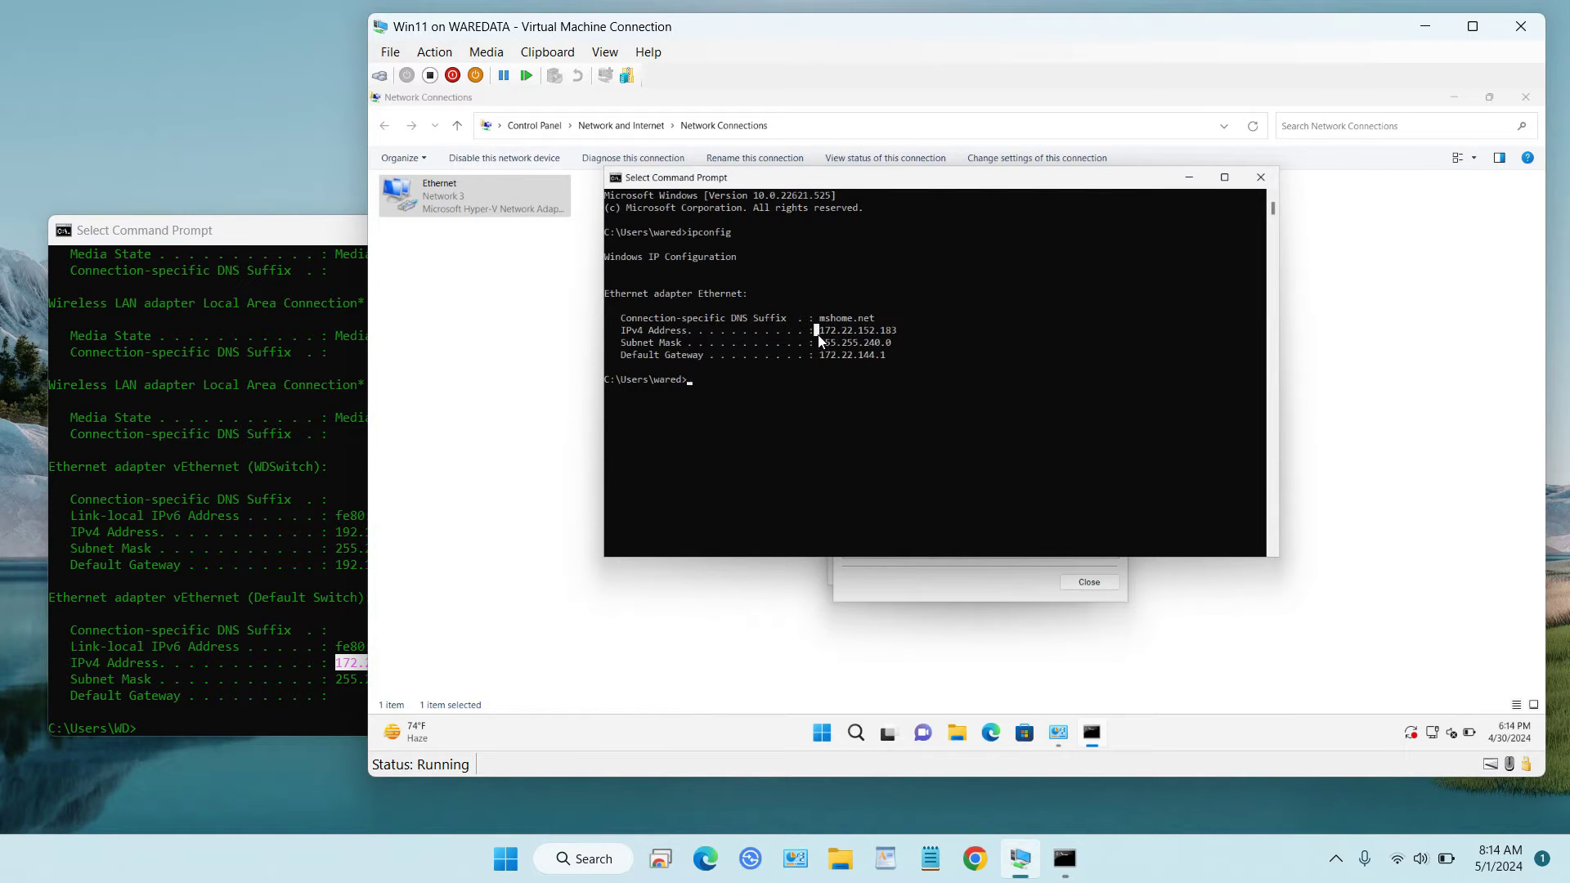
left_click(301, 610)
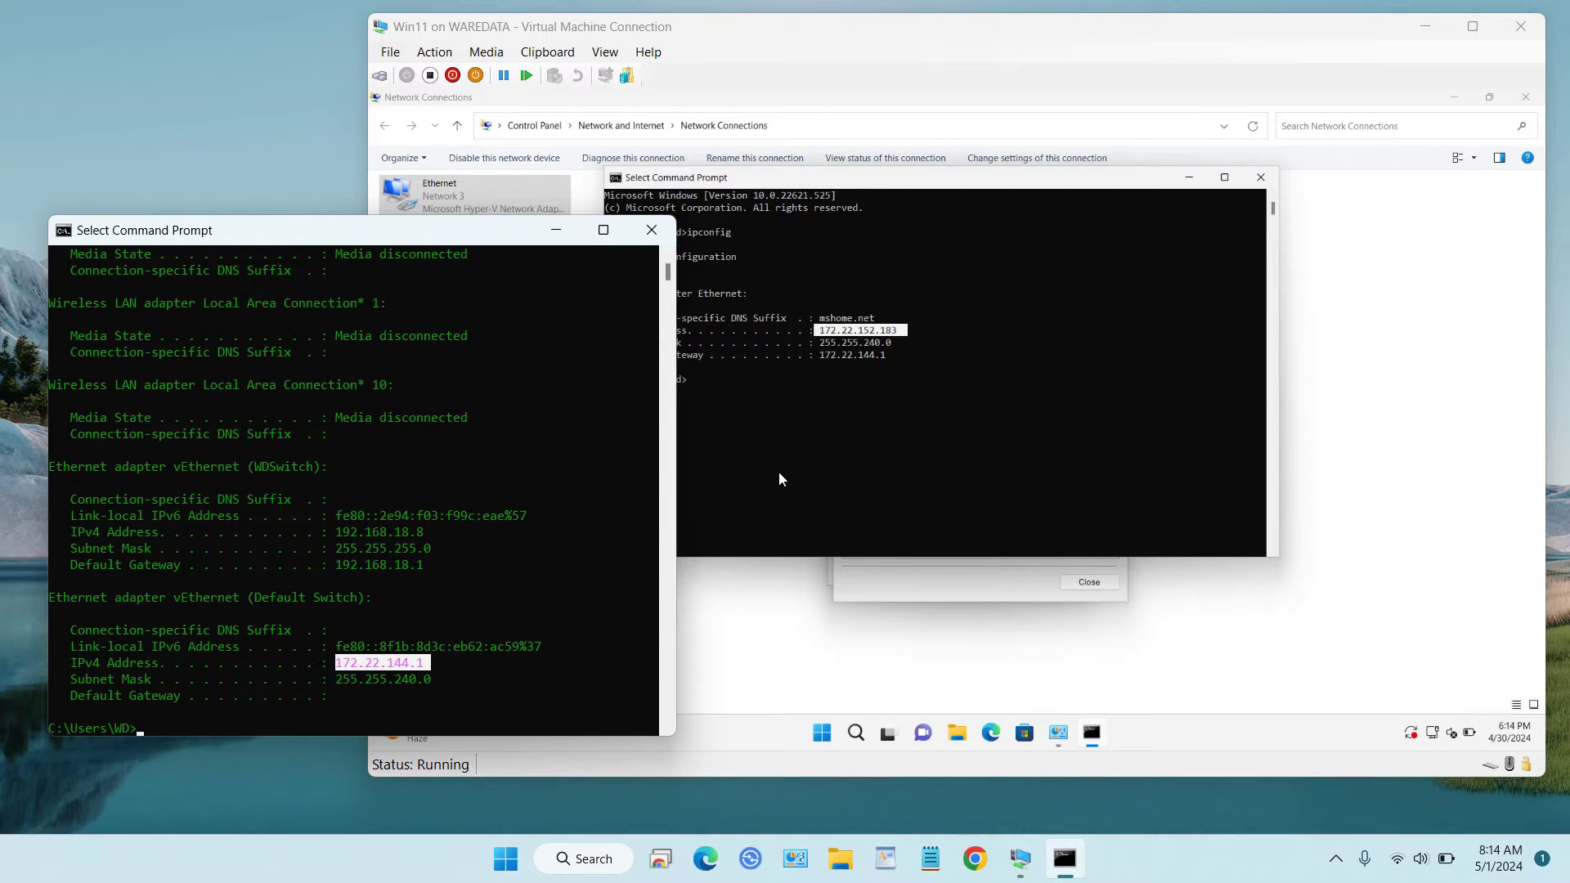
- Move the host's Command Prompt aside and maximize the virtual machine's Command Prompt
left_click_drag(421, 238, 355, 156)
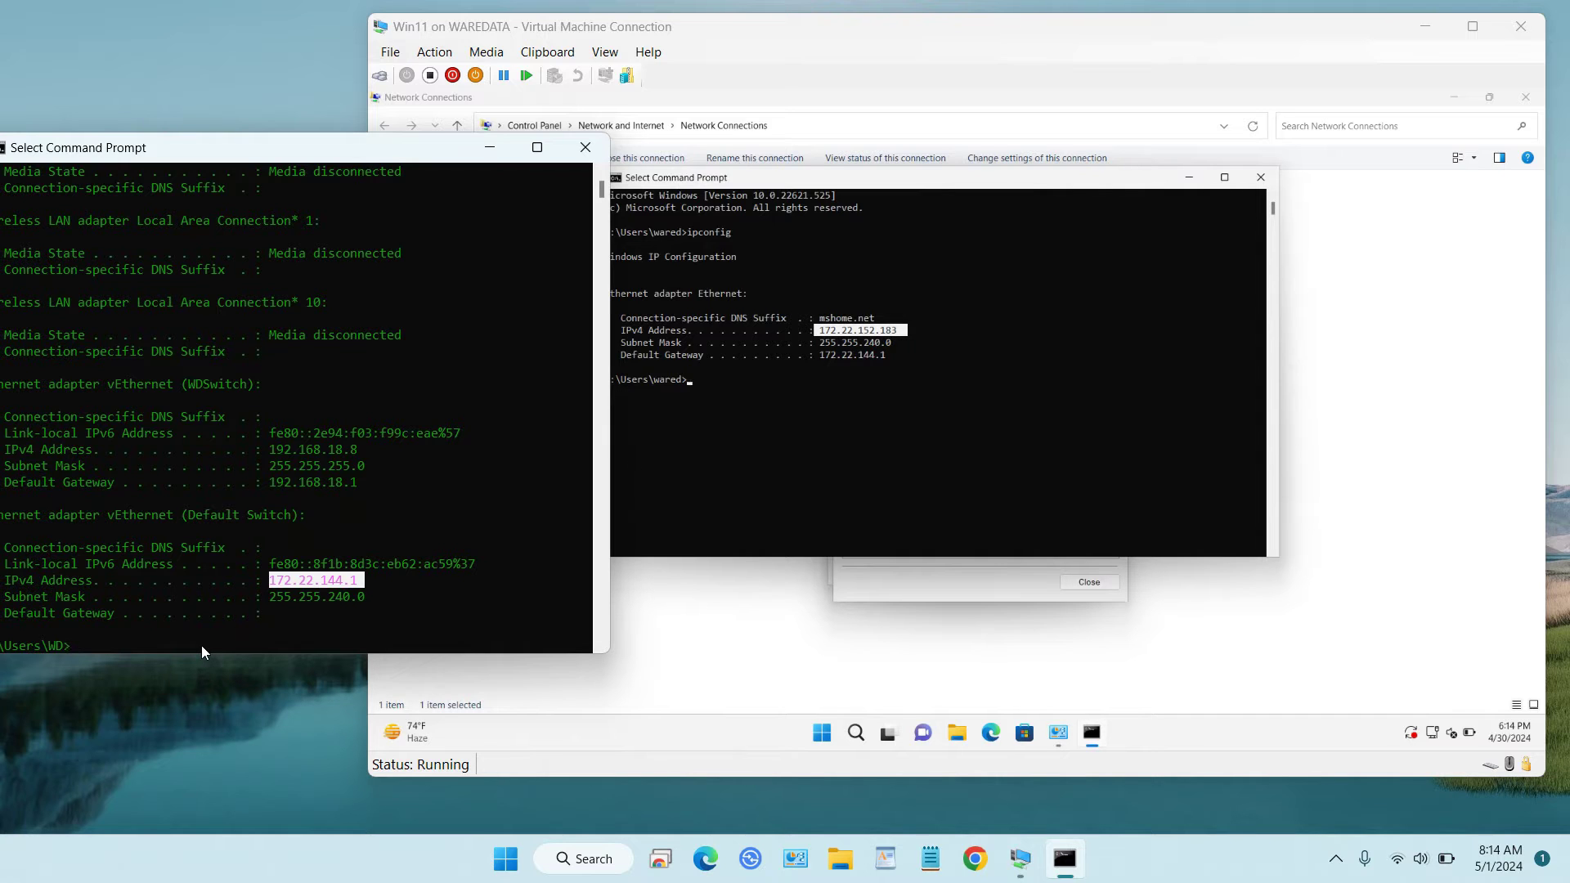
mouse_move(157, 159)
left_mouse_down()
mouse_move(193, 152)
mouse_move(178, 136)
left_mouse_up()
double_click(757, 175)
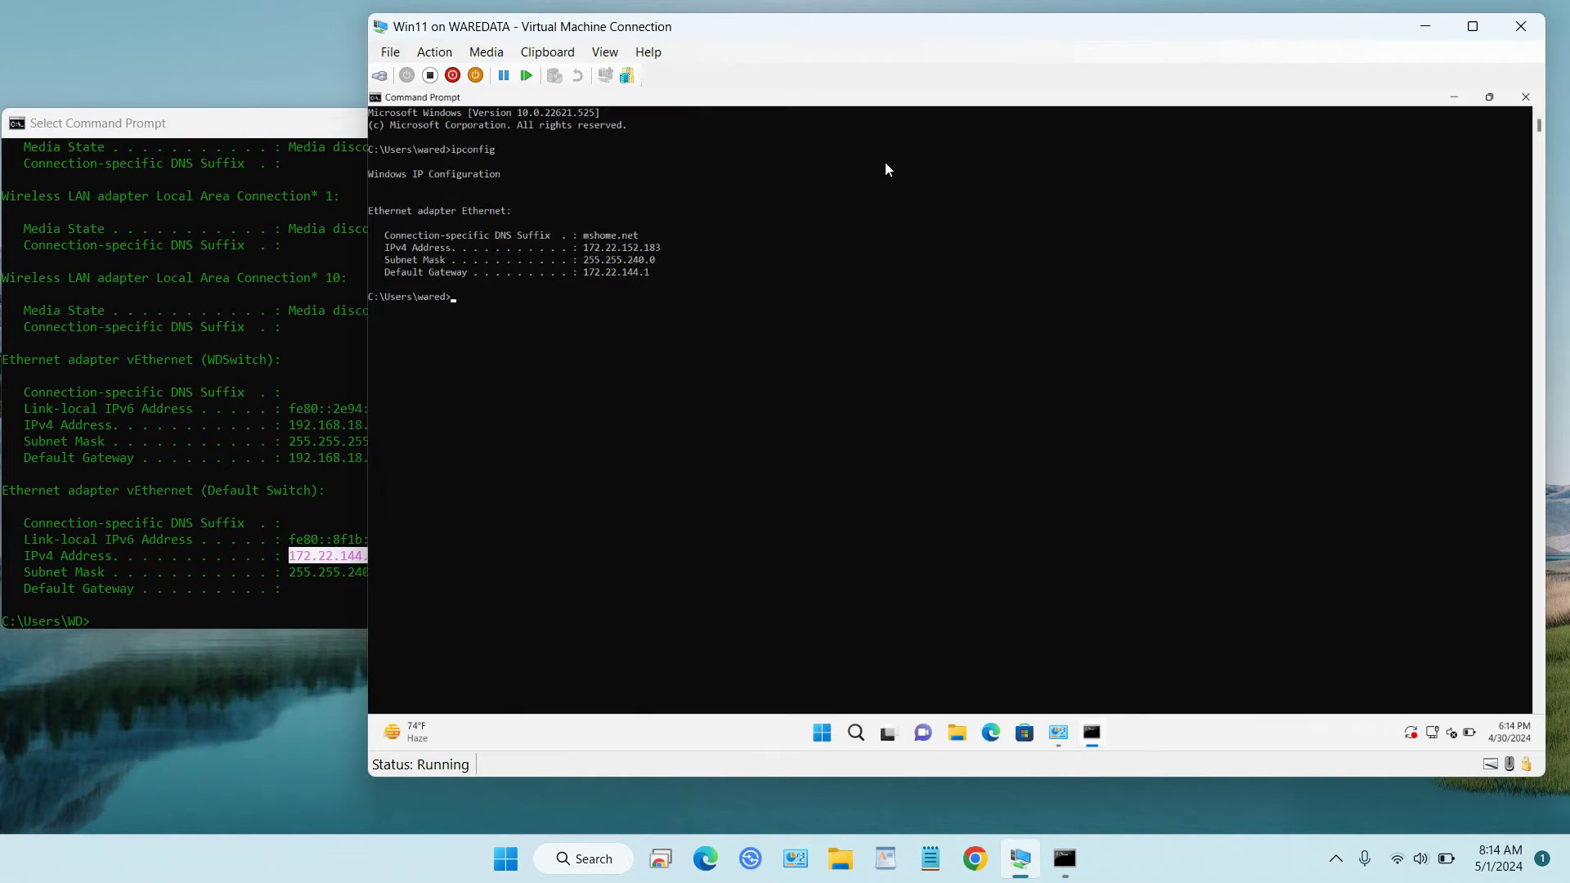
- Move the virtual machine window aside and ping its address 172.22.152.183 from the host's Command Prompt
left_click_drag(760, 42, 1117, 43)
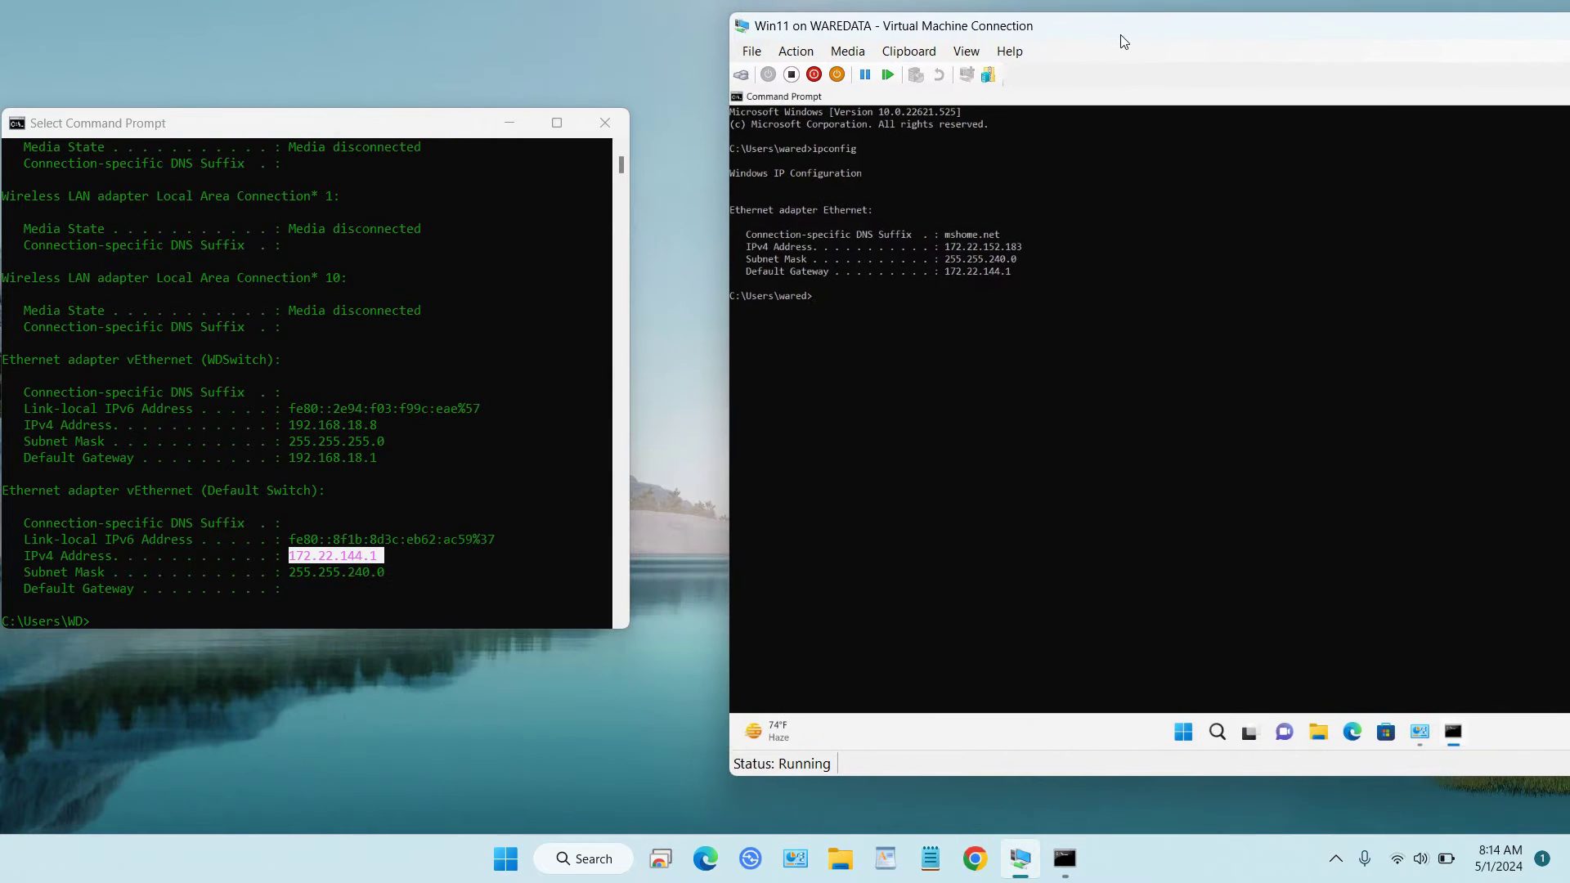
scroll(272, 548, "down", 2)
left_click(167, 542)
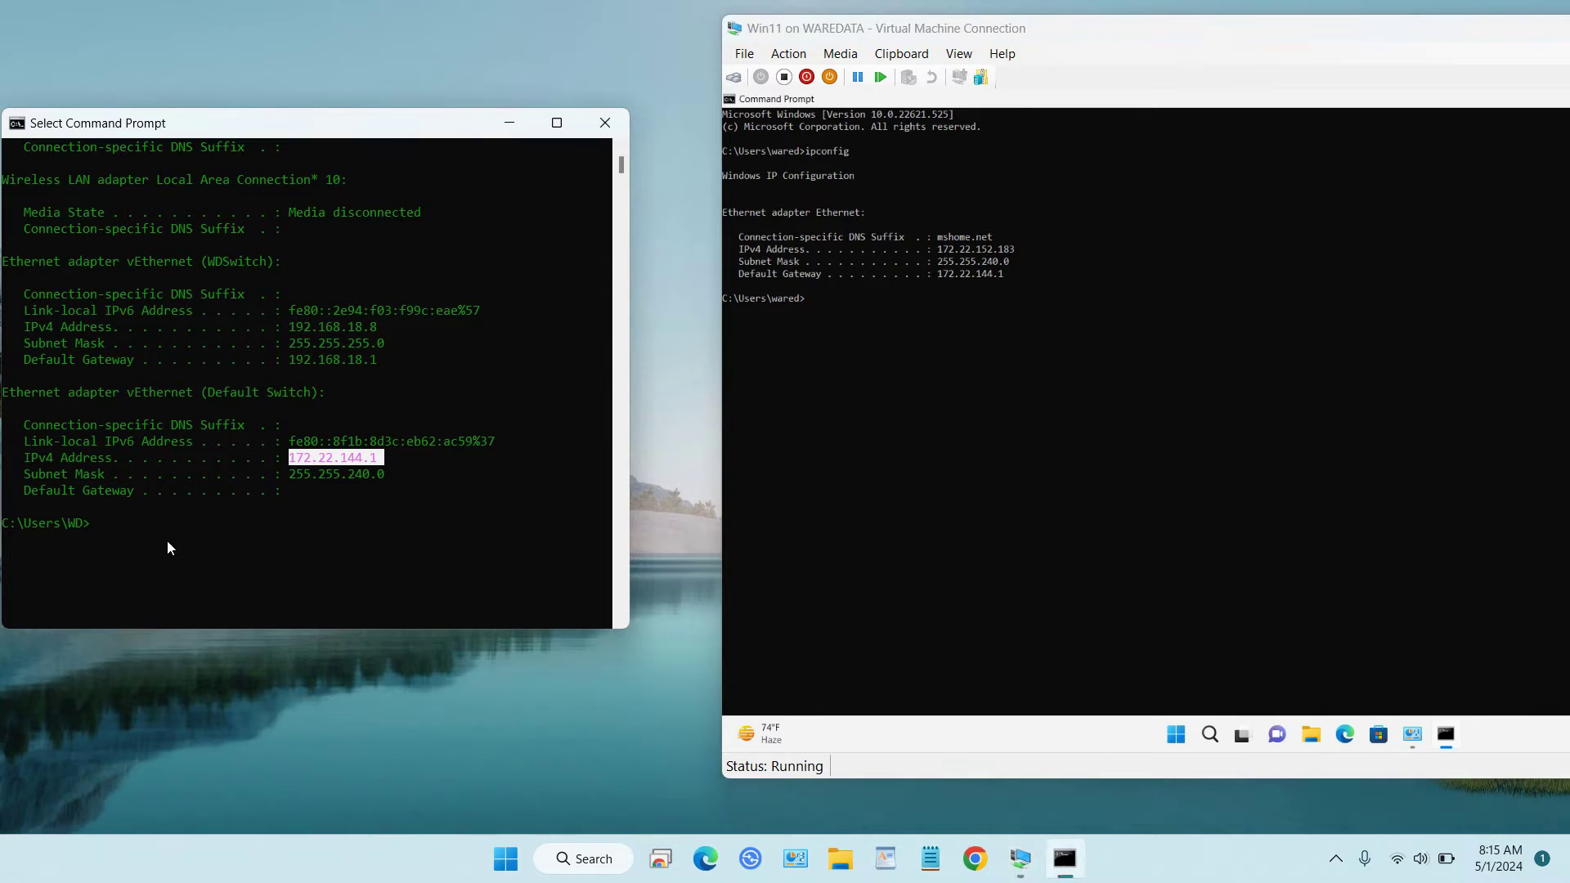
type("ping 172.22.152.")
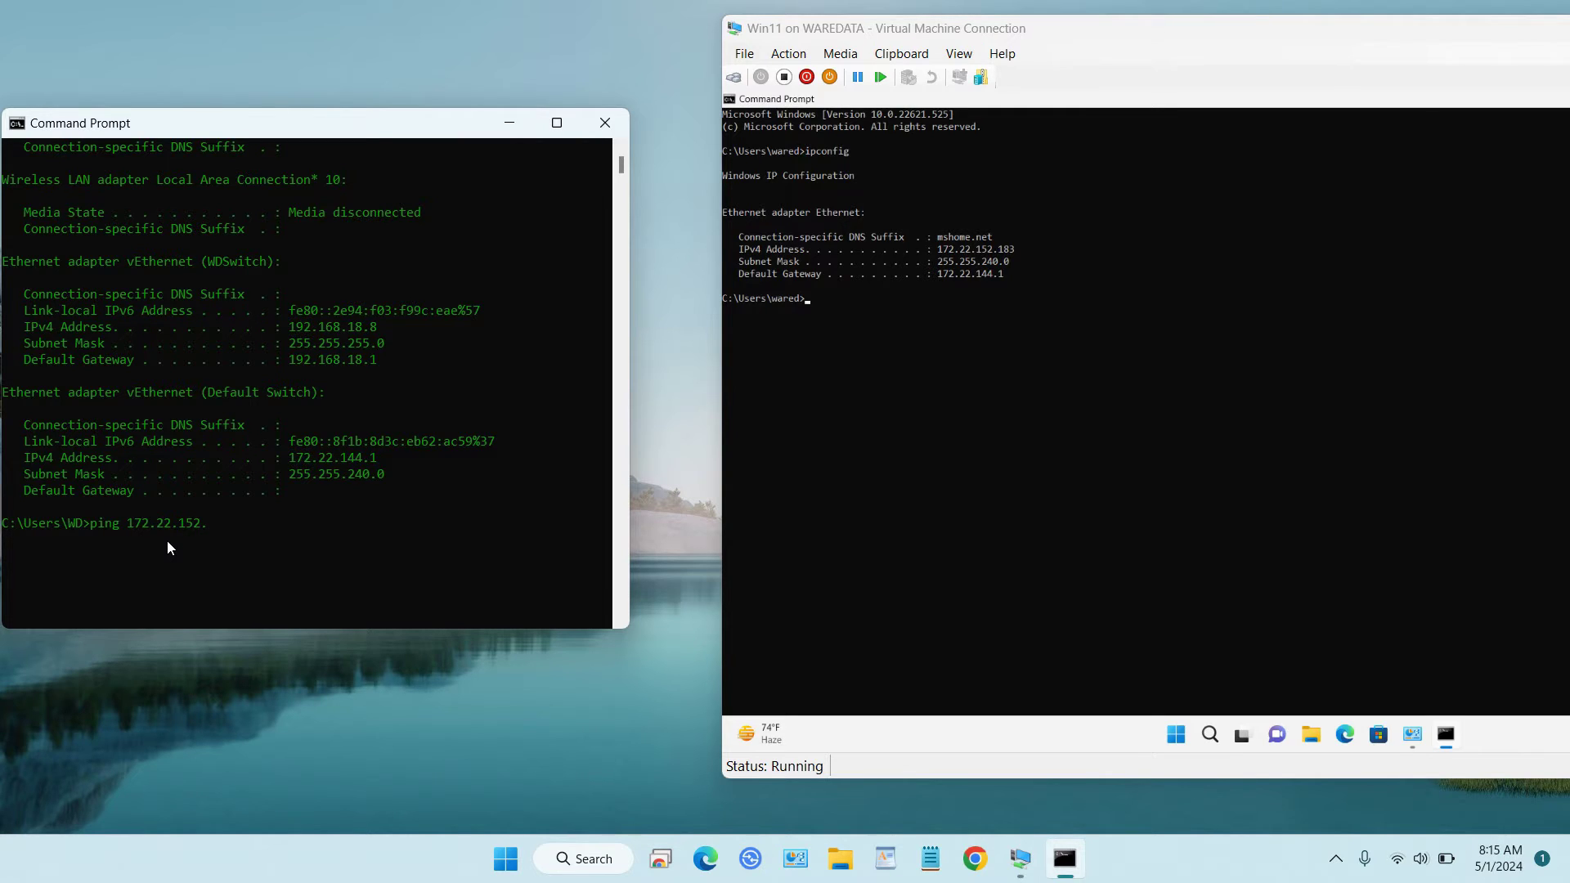
type("83")
key("Return")
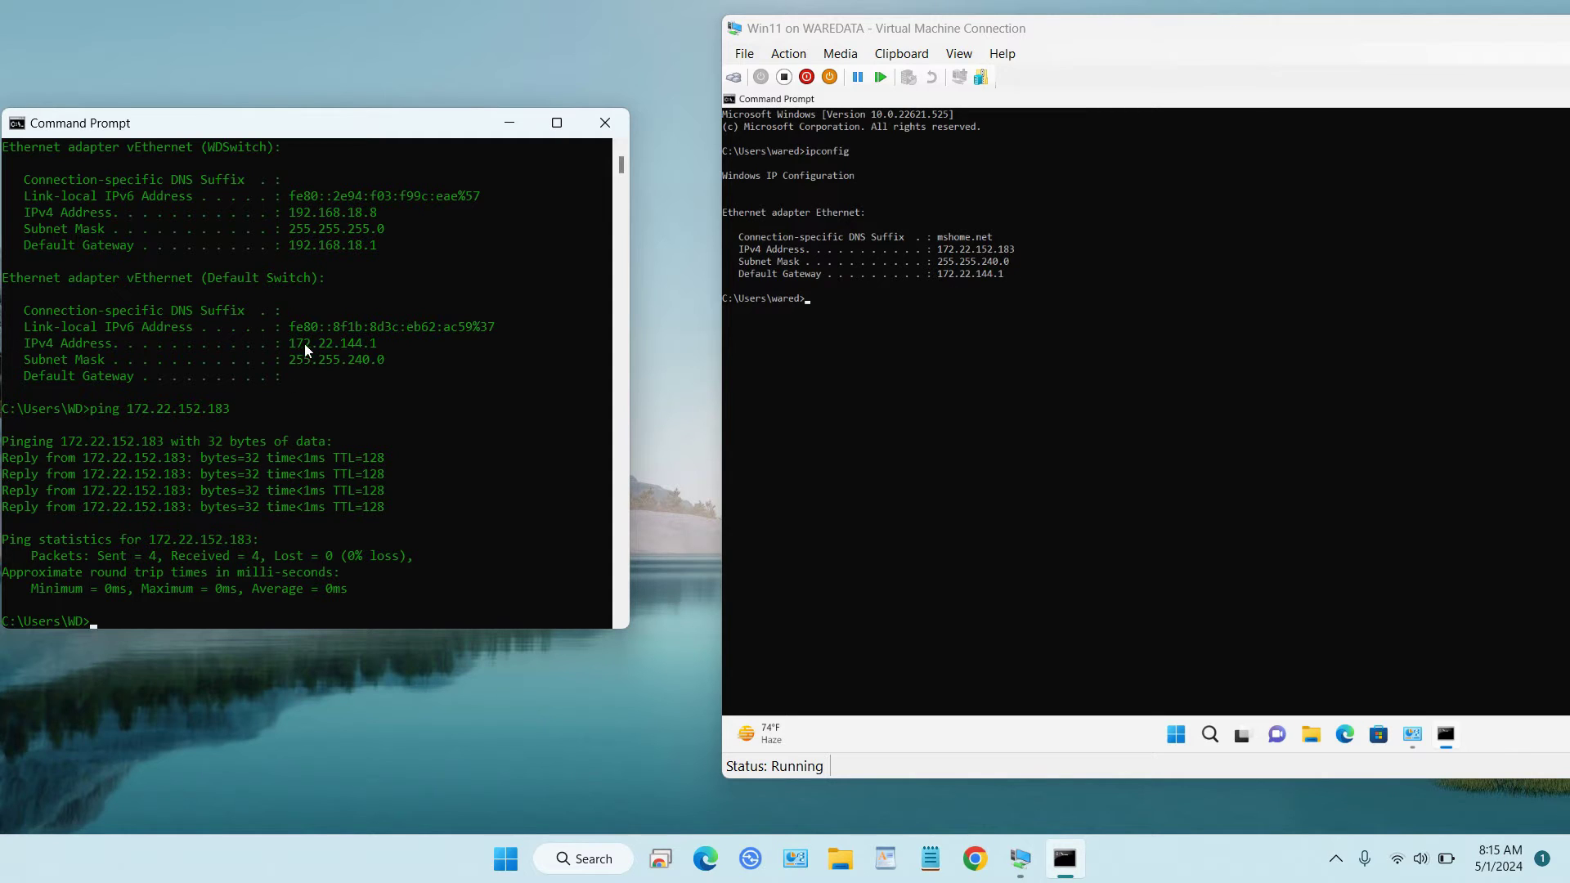
- Highlight the host's Default Switch IPv4 address and ping 172.22.144.1 from the virtual machine's Command Prompt
left_click_drag(290, 343, 376, 344)
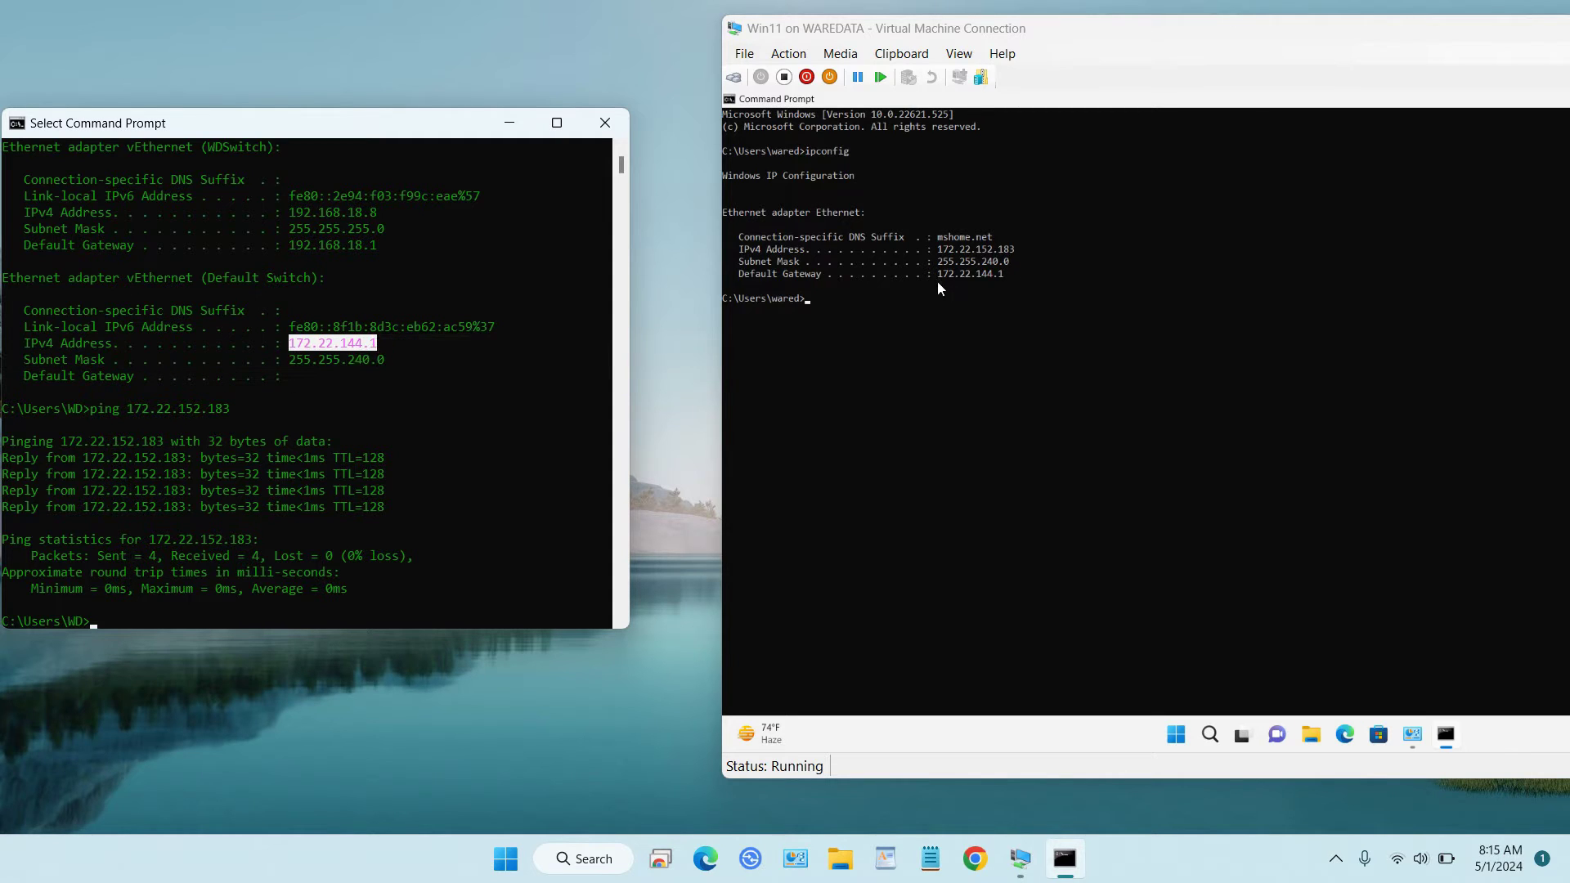
left_click(902, 299)
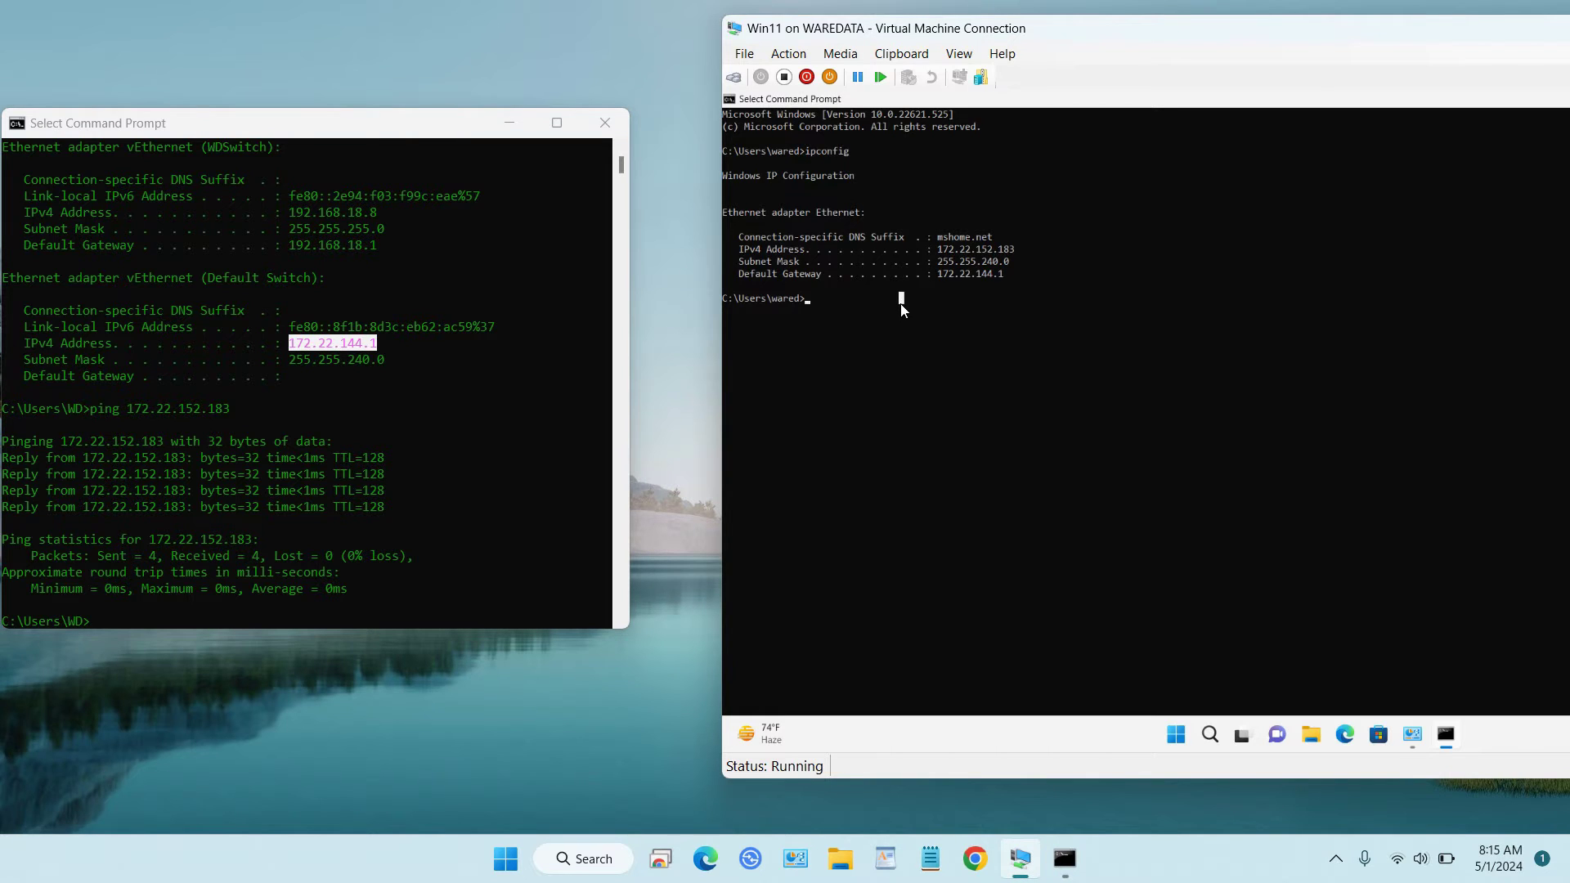
type("ping 172.22.144.1")
key("Return")
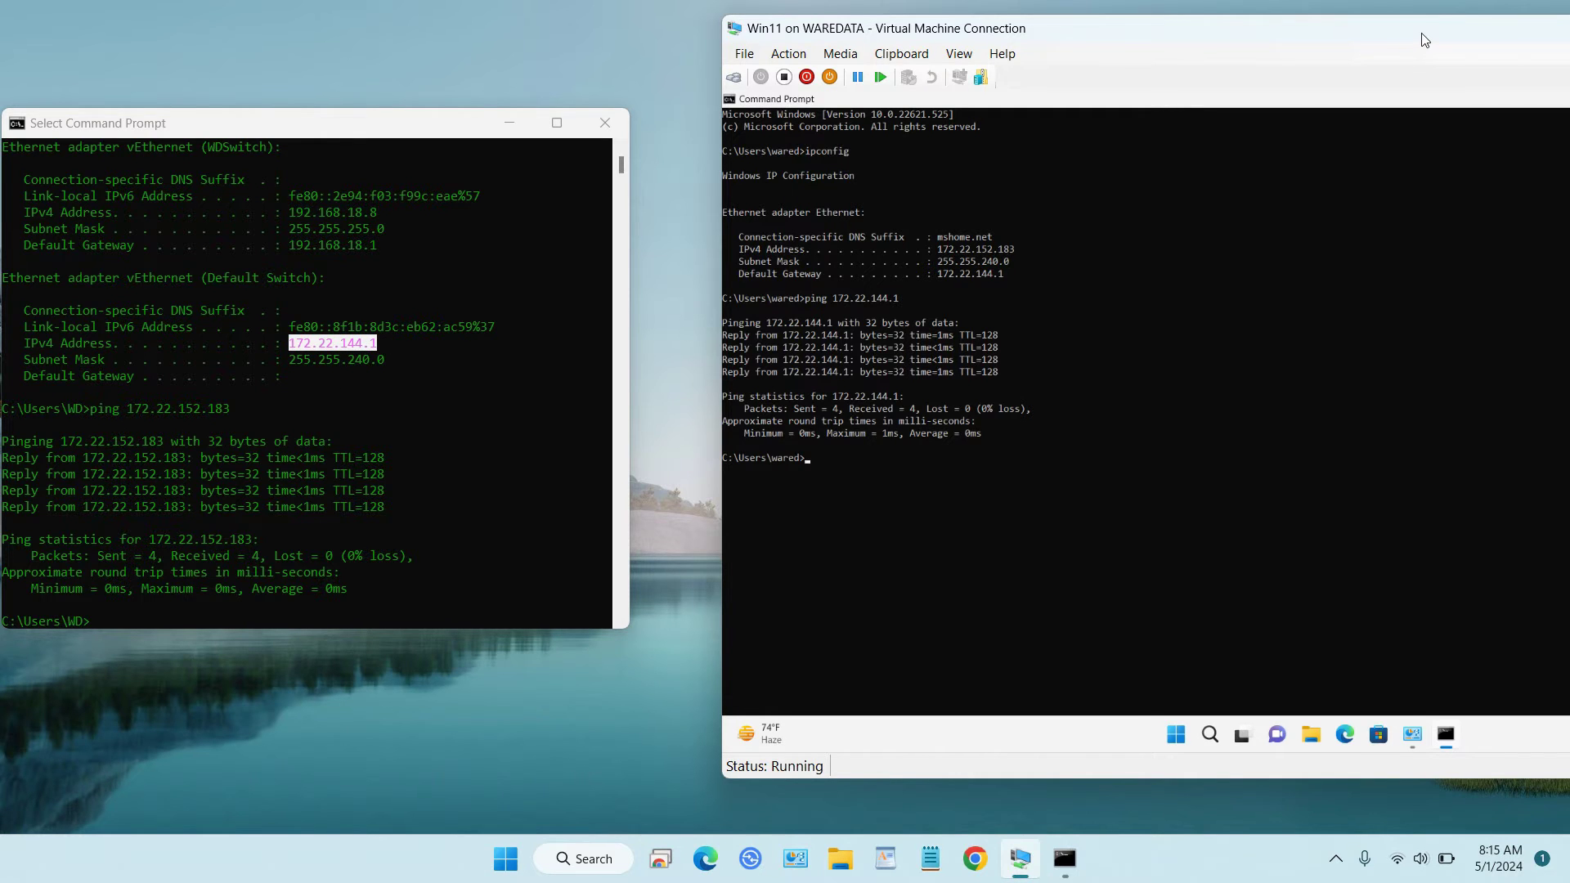
- Examine the manual IP address option in the IPv4 properties of the virtual machine's Ethernet adapter, then cancel without saving
left_click_drag(1425, 39, 1358, 41)
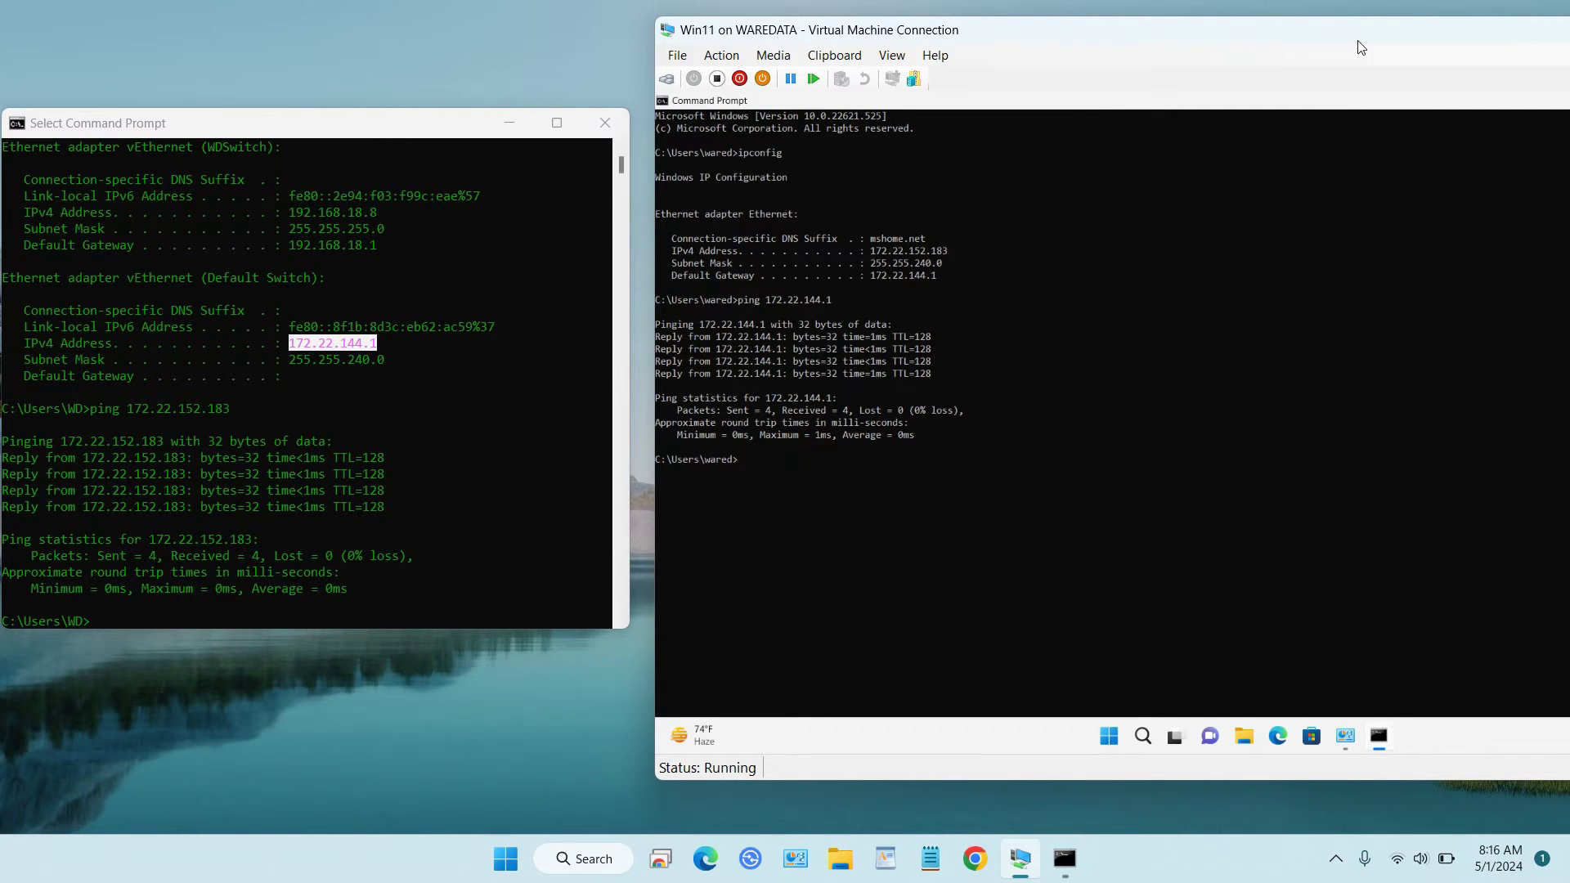
left_click_drag(1352, 43, 1056, 52)
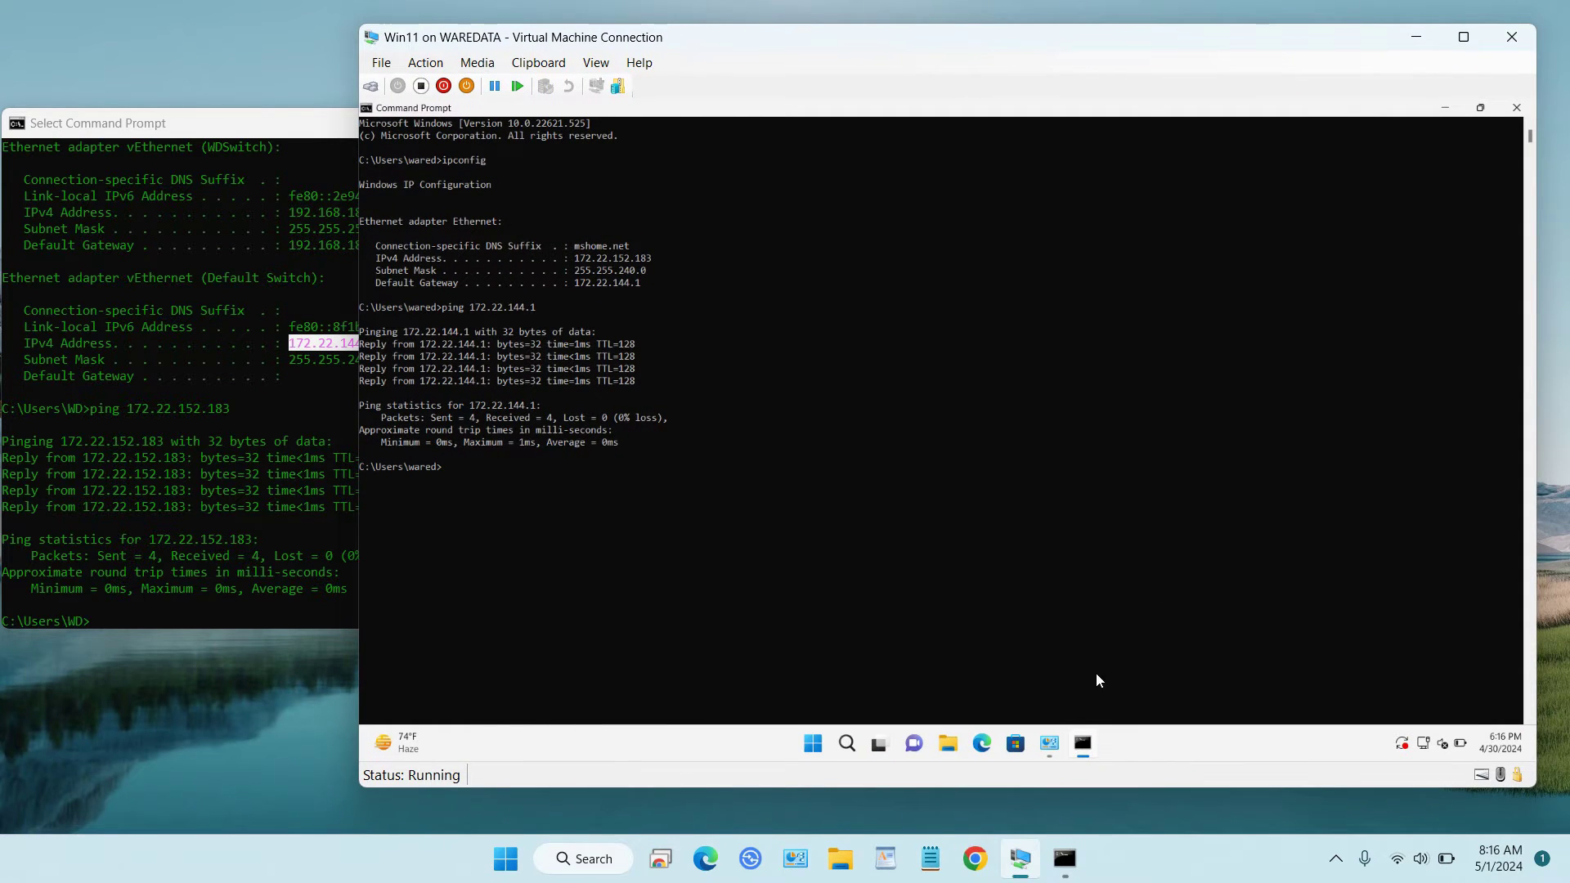
mouse_move(1052, 741)
left_click(1103, 632)
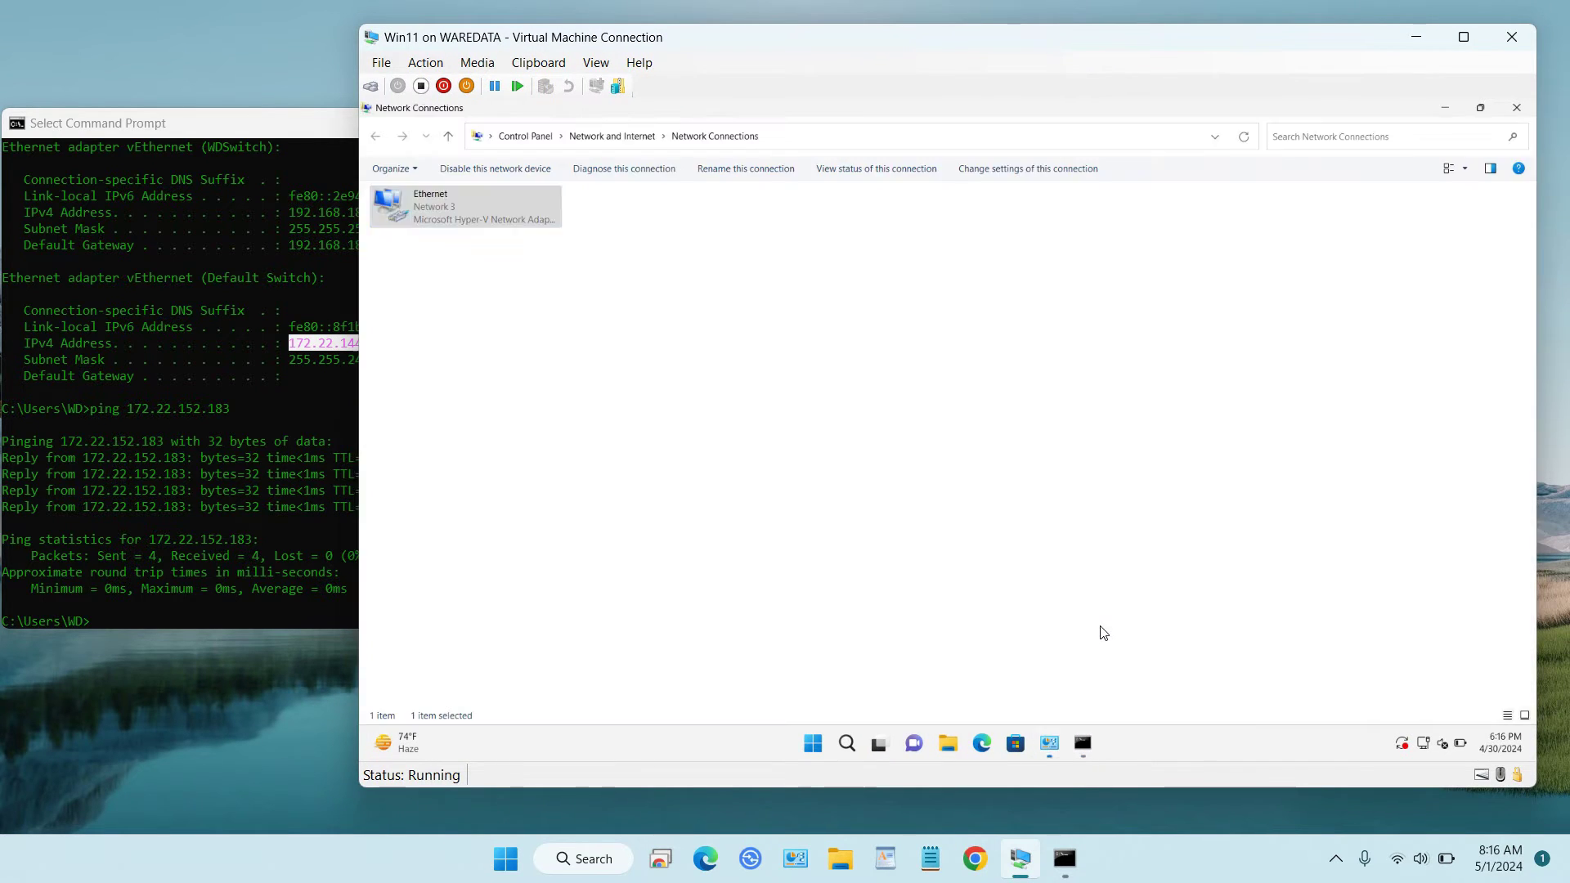
right_click(464, 221)
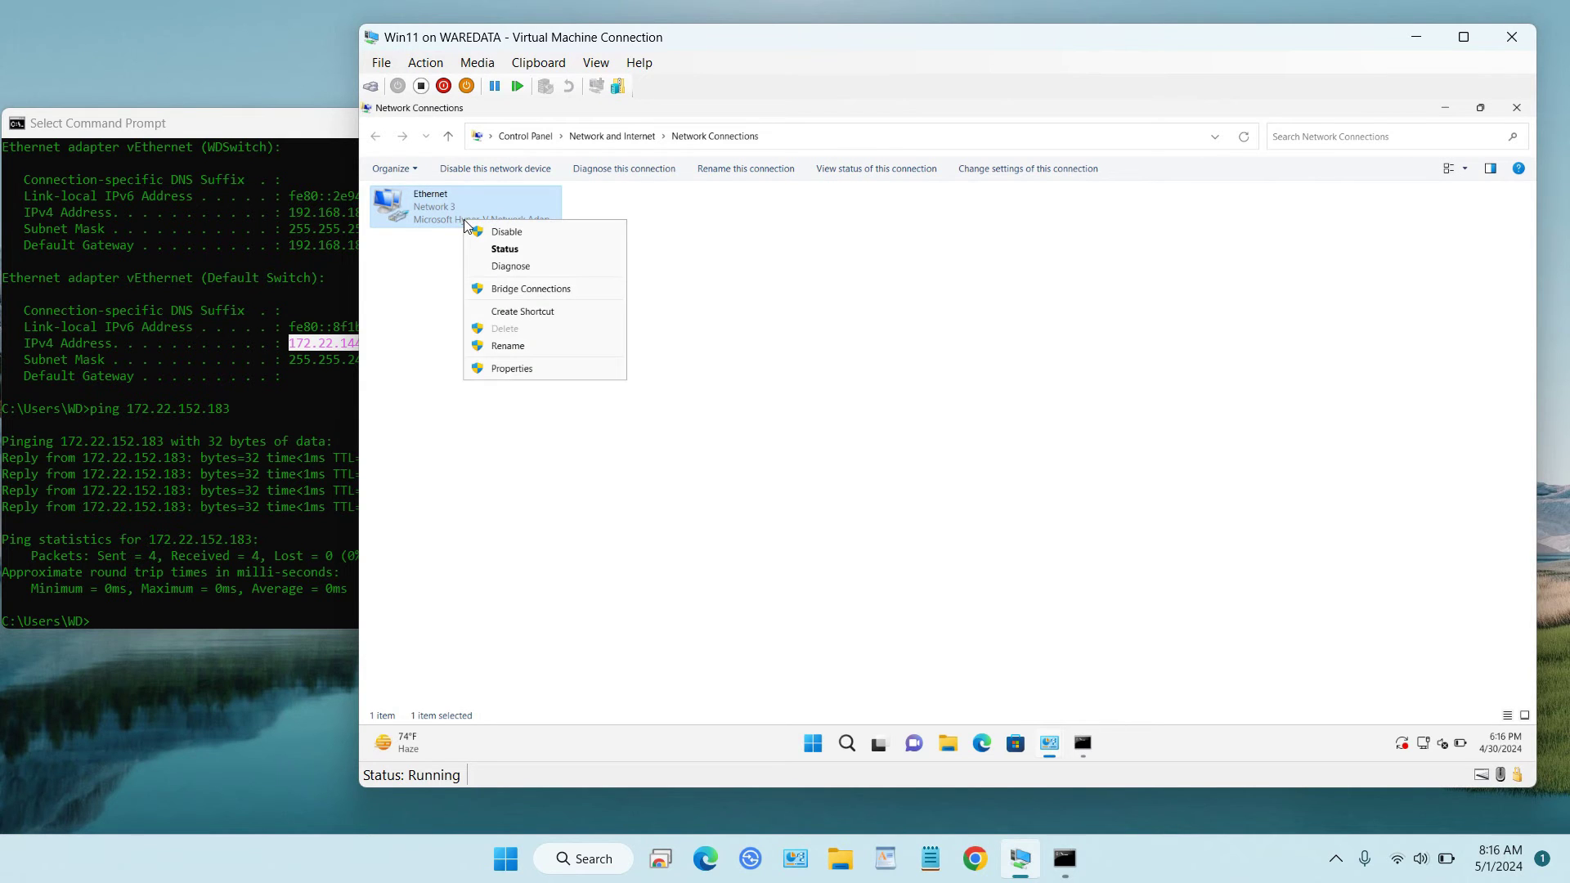
left_click(513, 368)
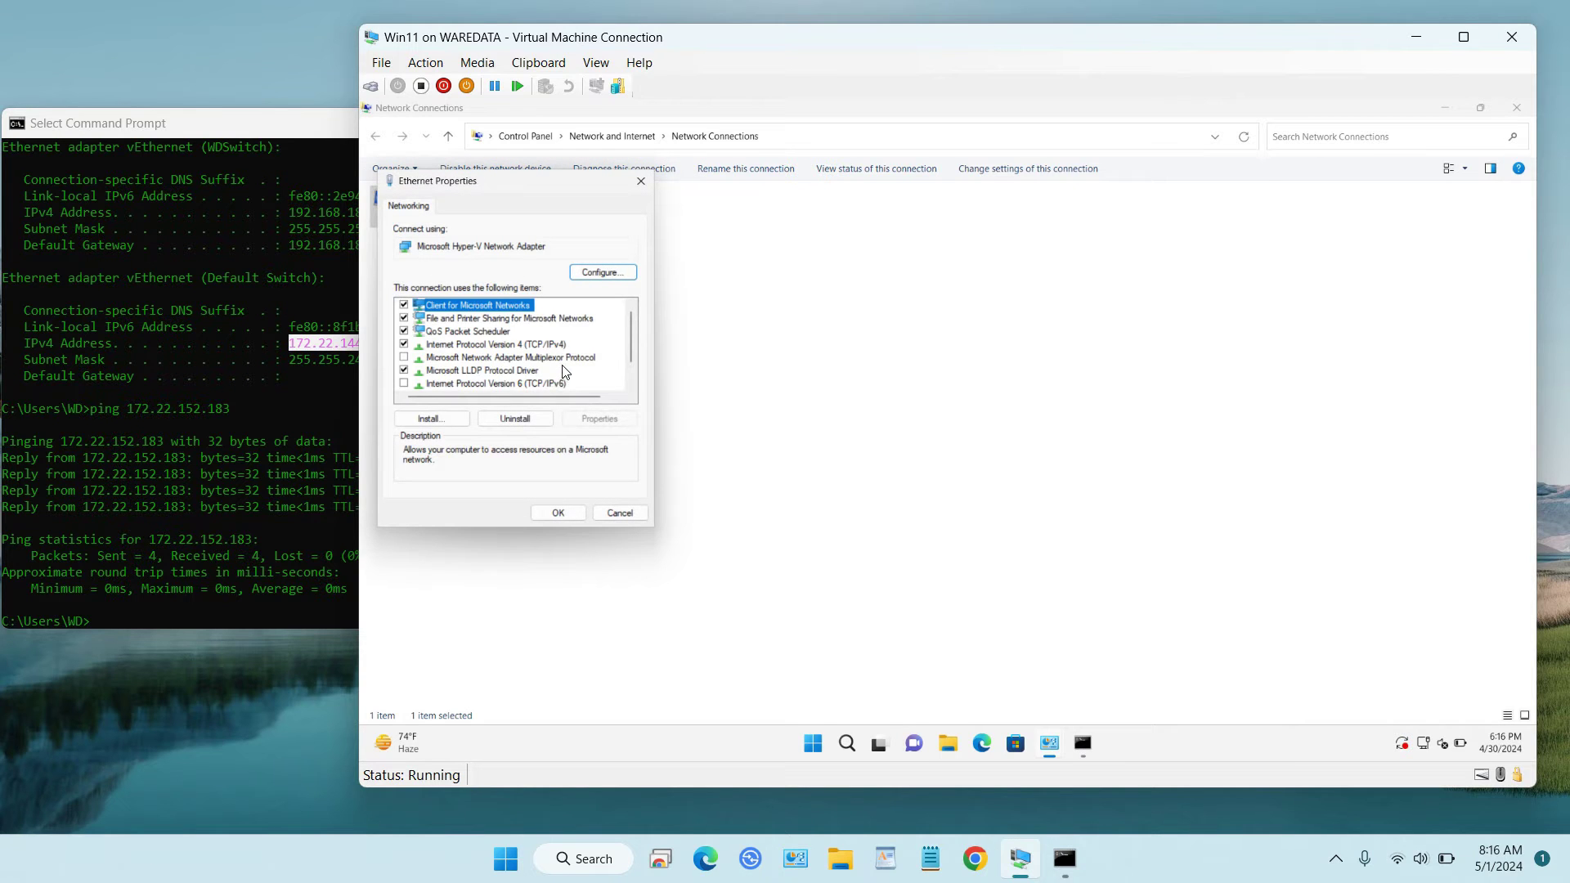
left_click(556, 344)
double_click(555, 344)
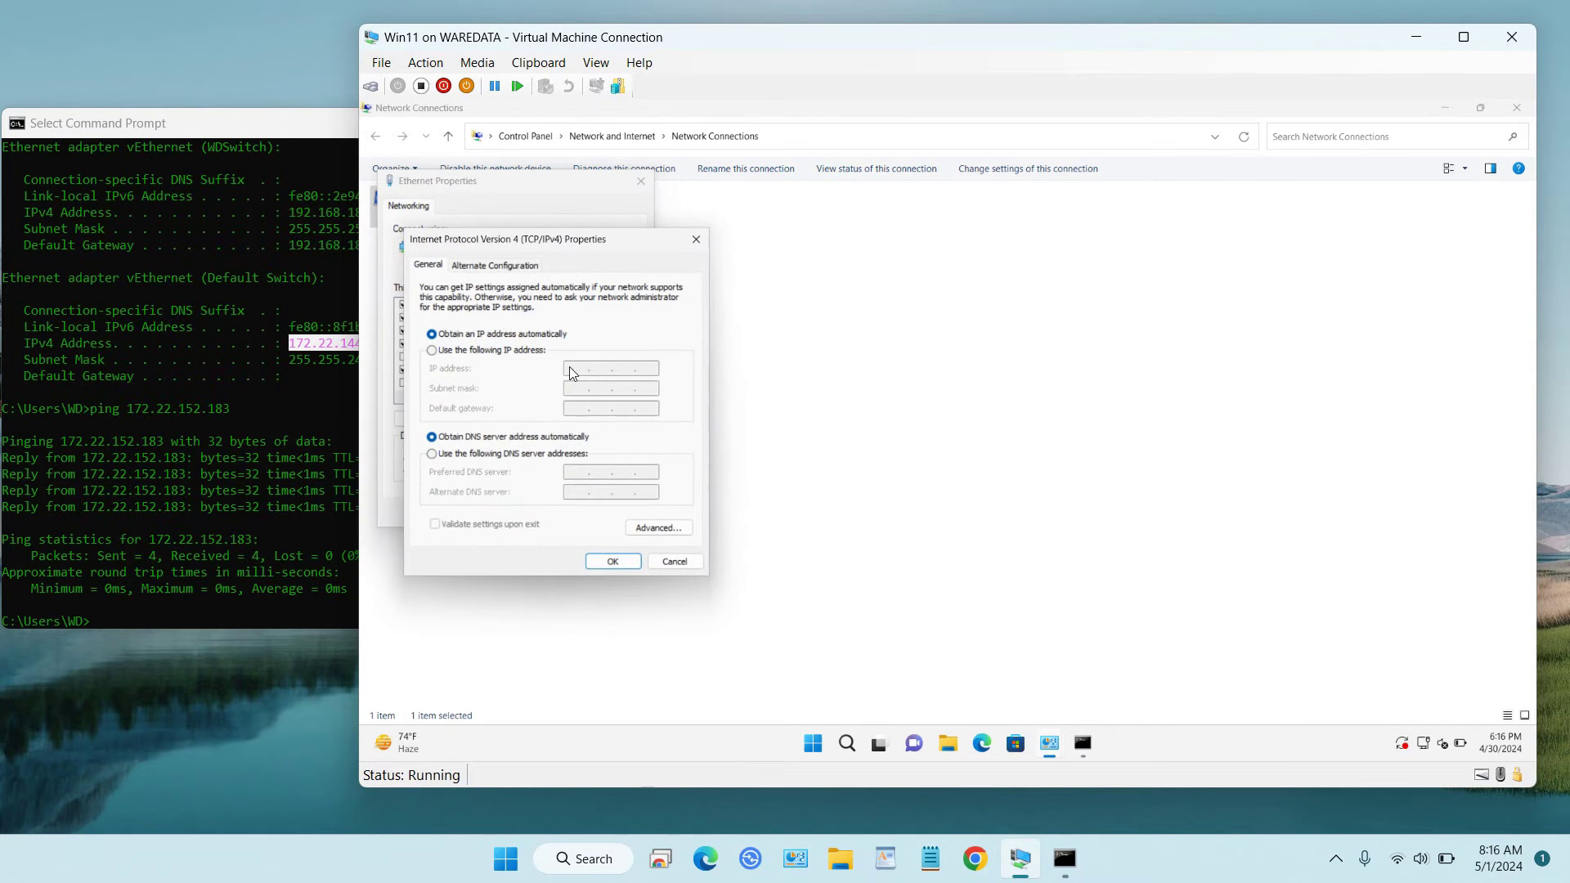
left_click(482, 353)
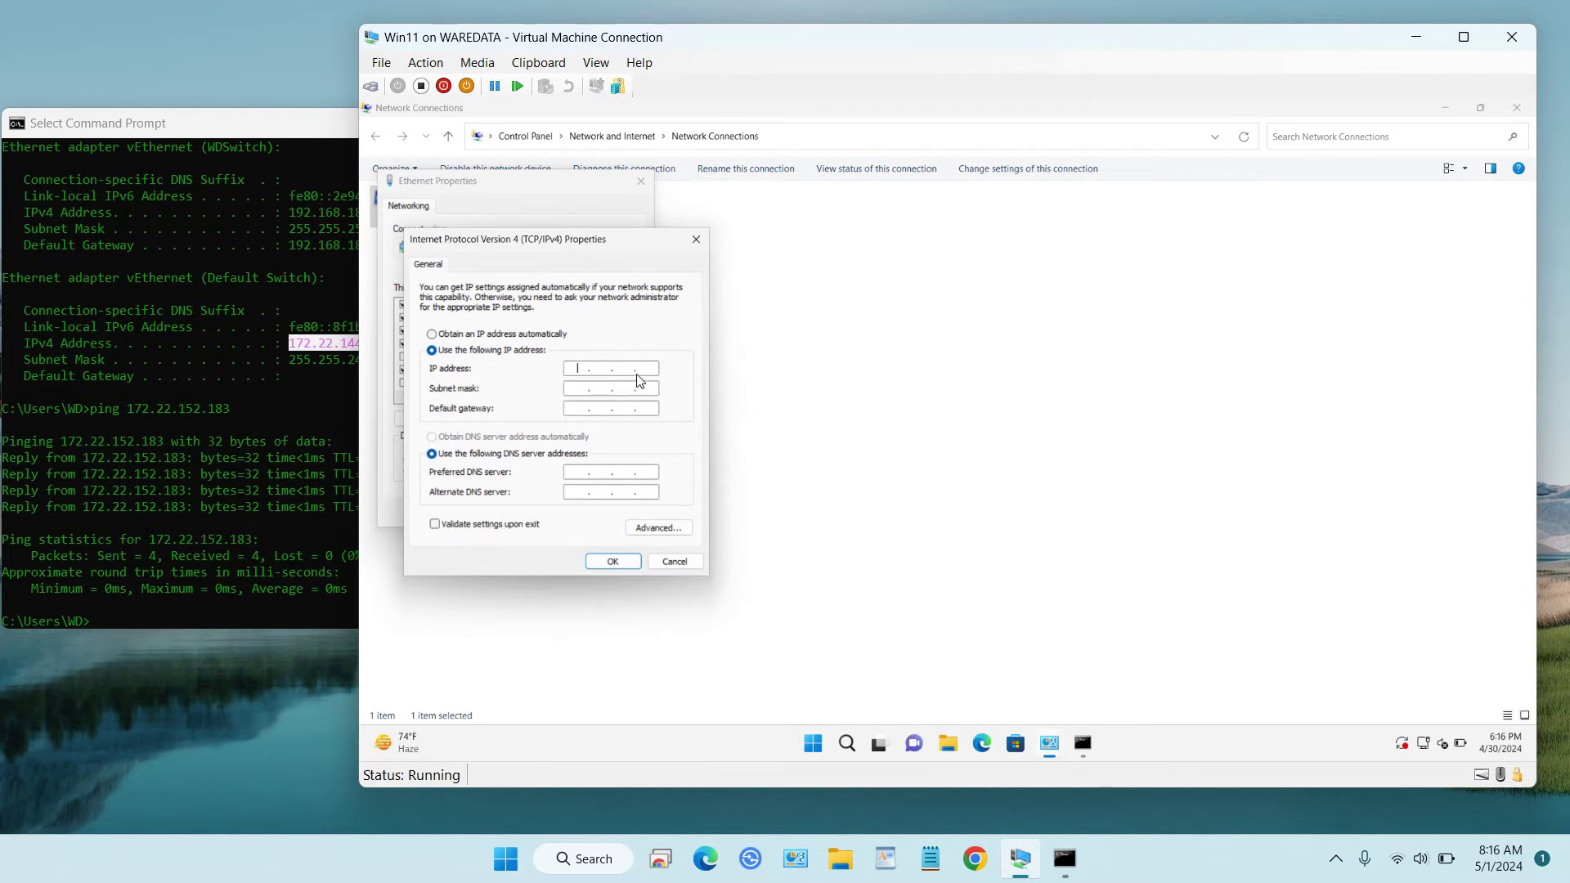
left_click(697, 561)
left_click(630, 511)
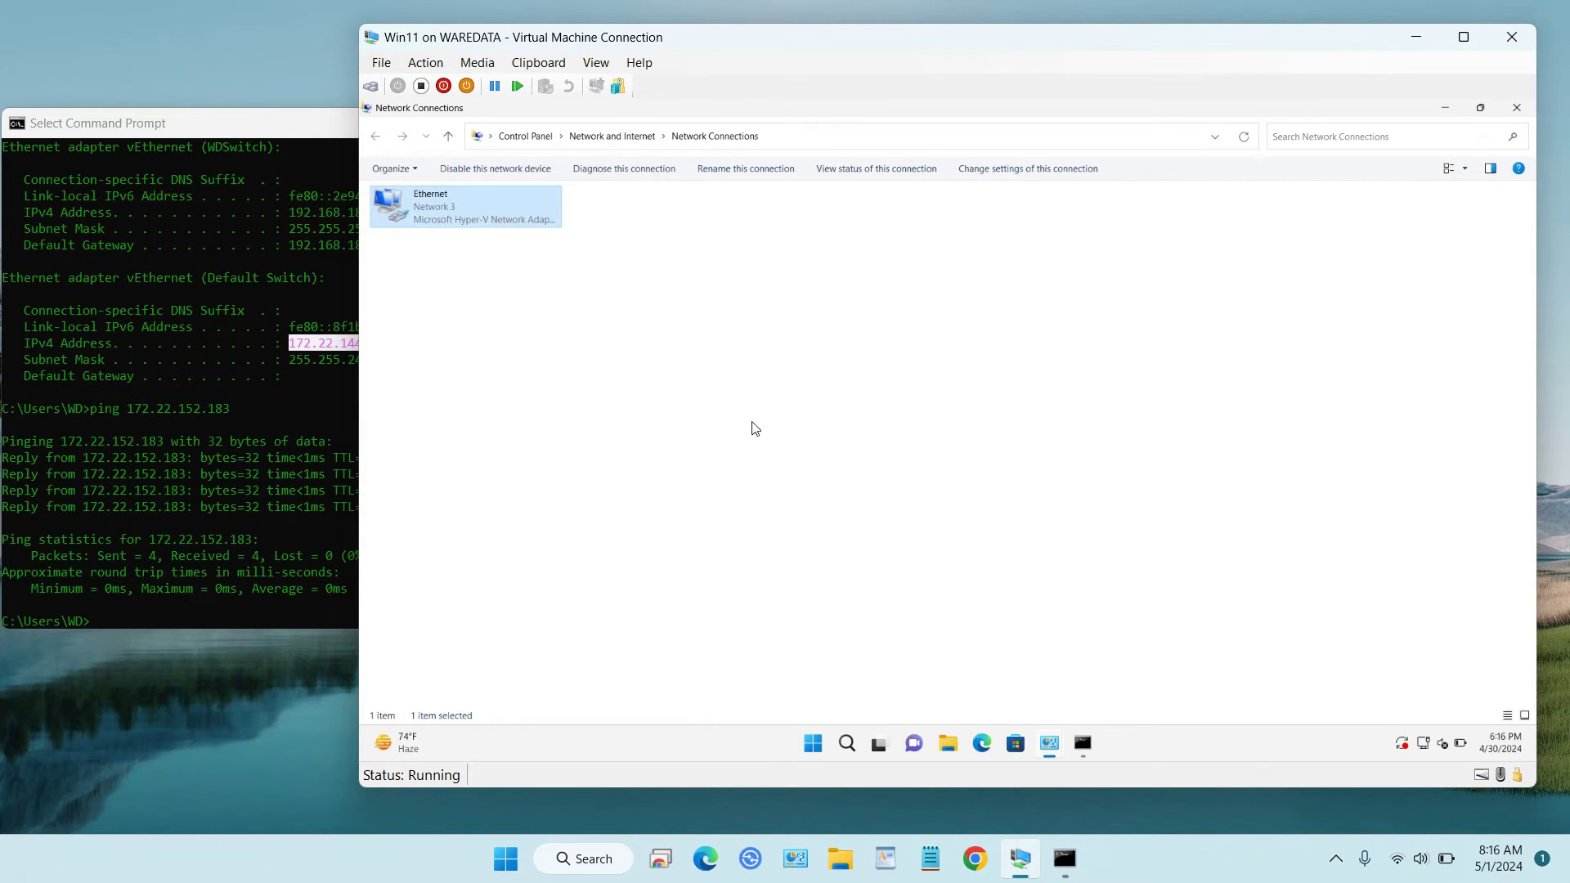
- Close all open network windows and the Command Prompt in the virtual machine, plus the host's Command Prompt
left_click(1517, 107)
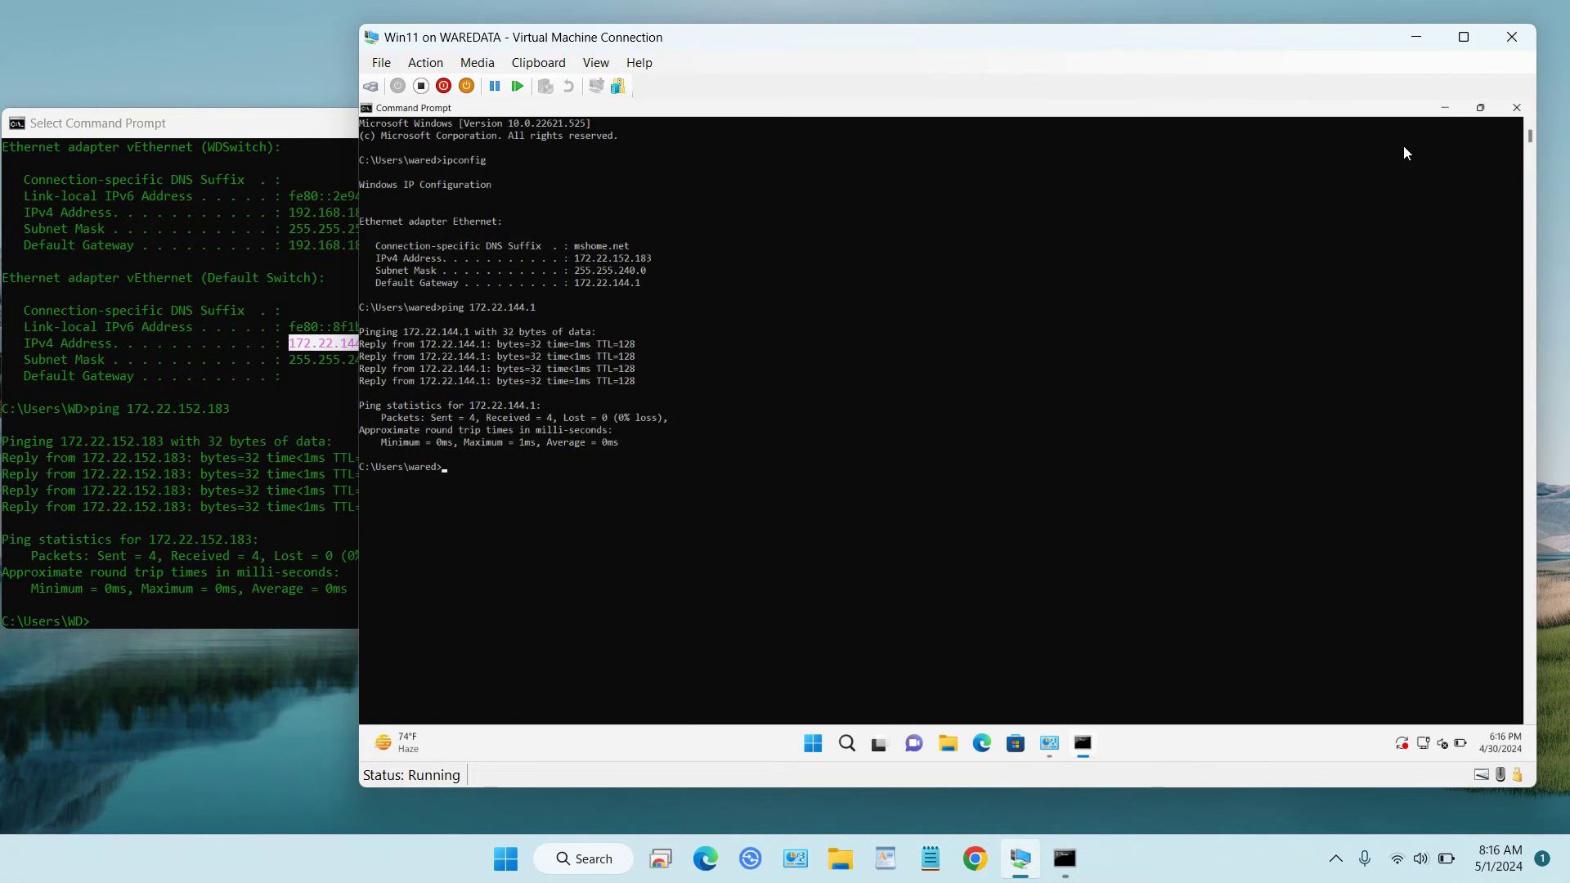
left_click(1517, 107)
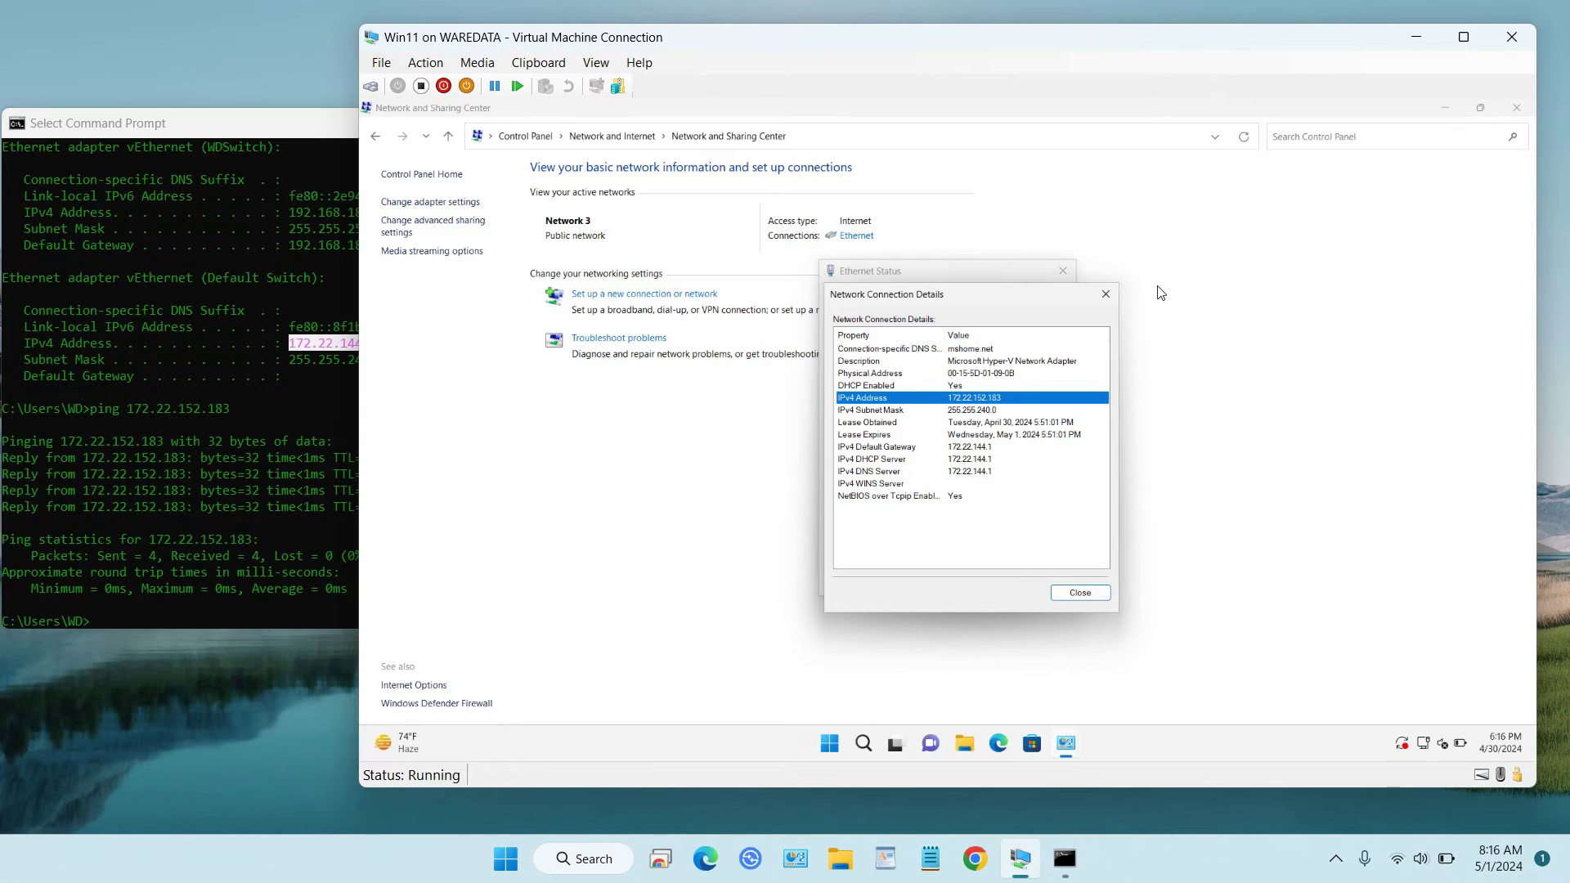
left_click(1106, 294)
left_click(1053, 583)
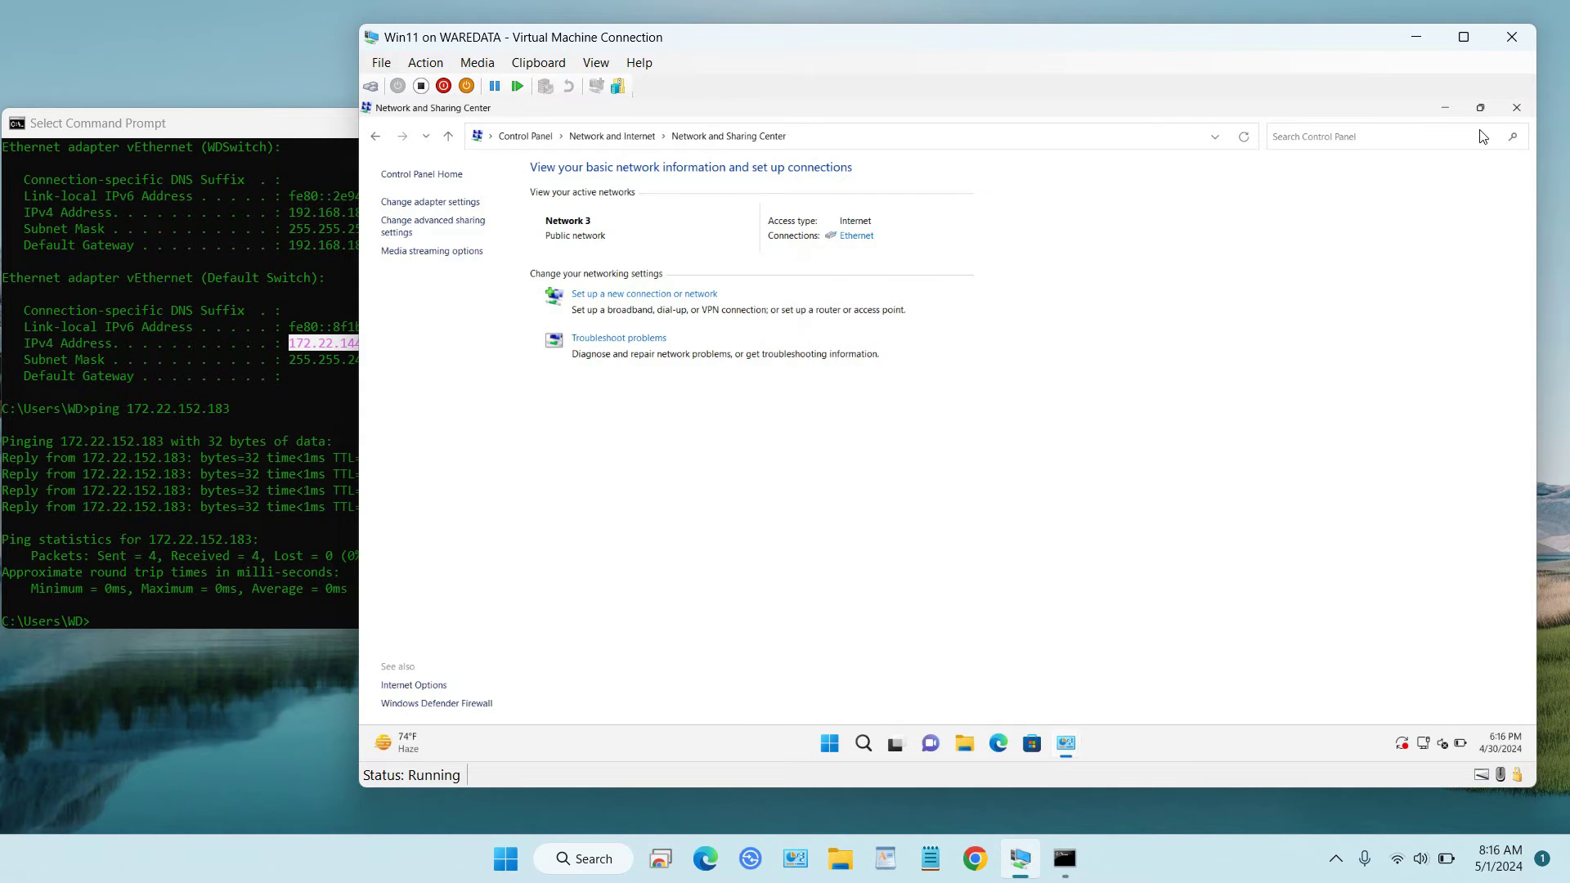
left_click(1517, 107)
left_click(318, 144)
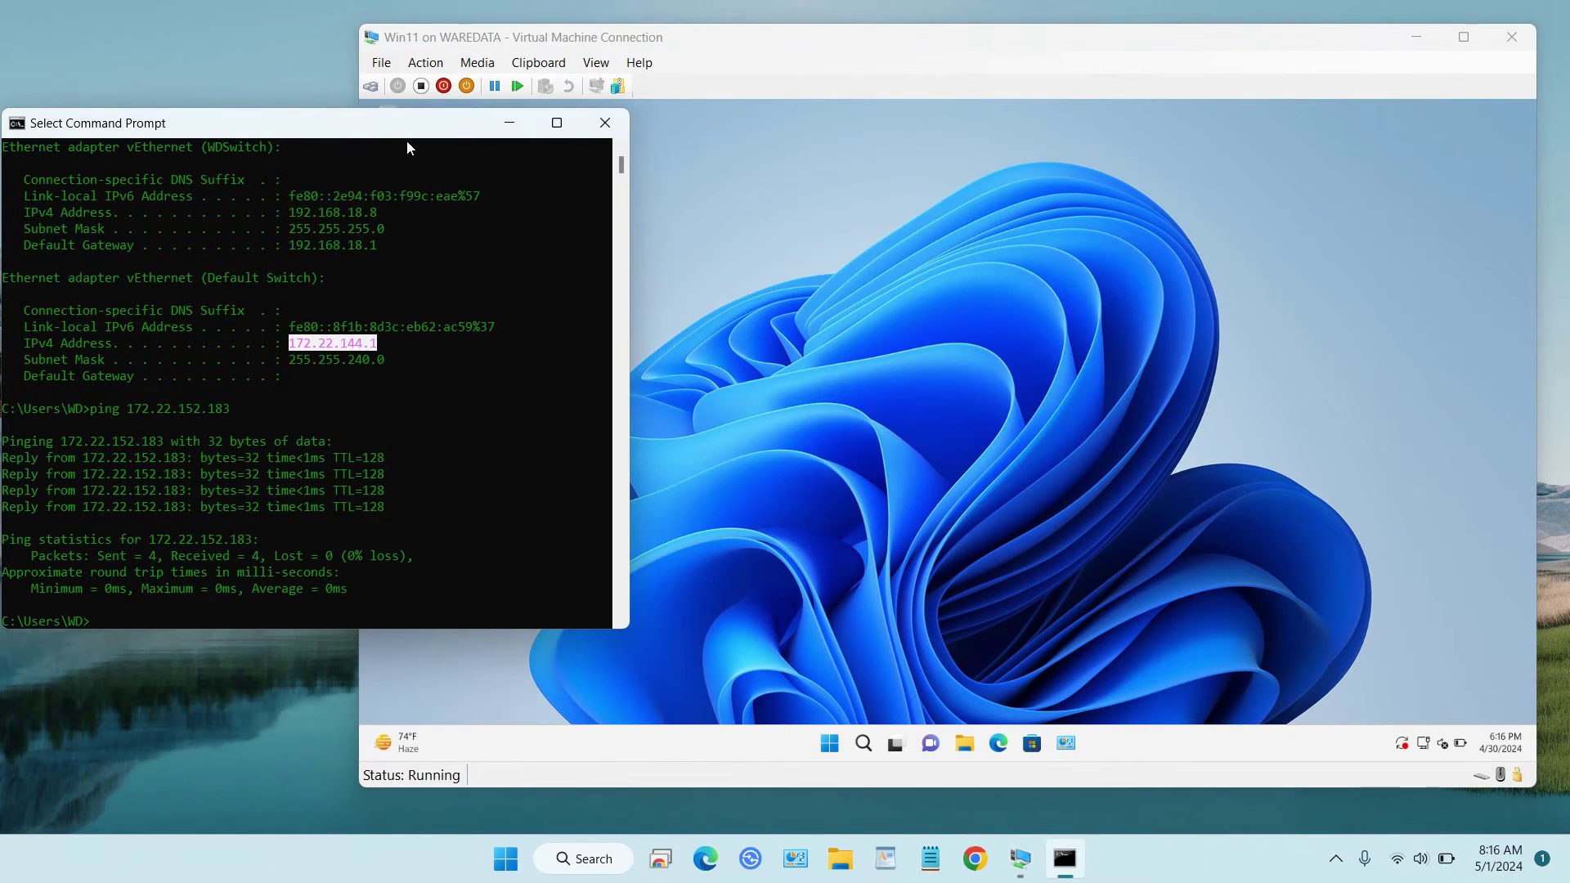
left_click(605, 125)
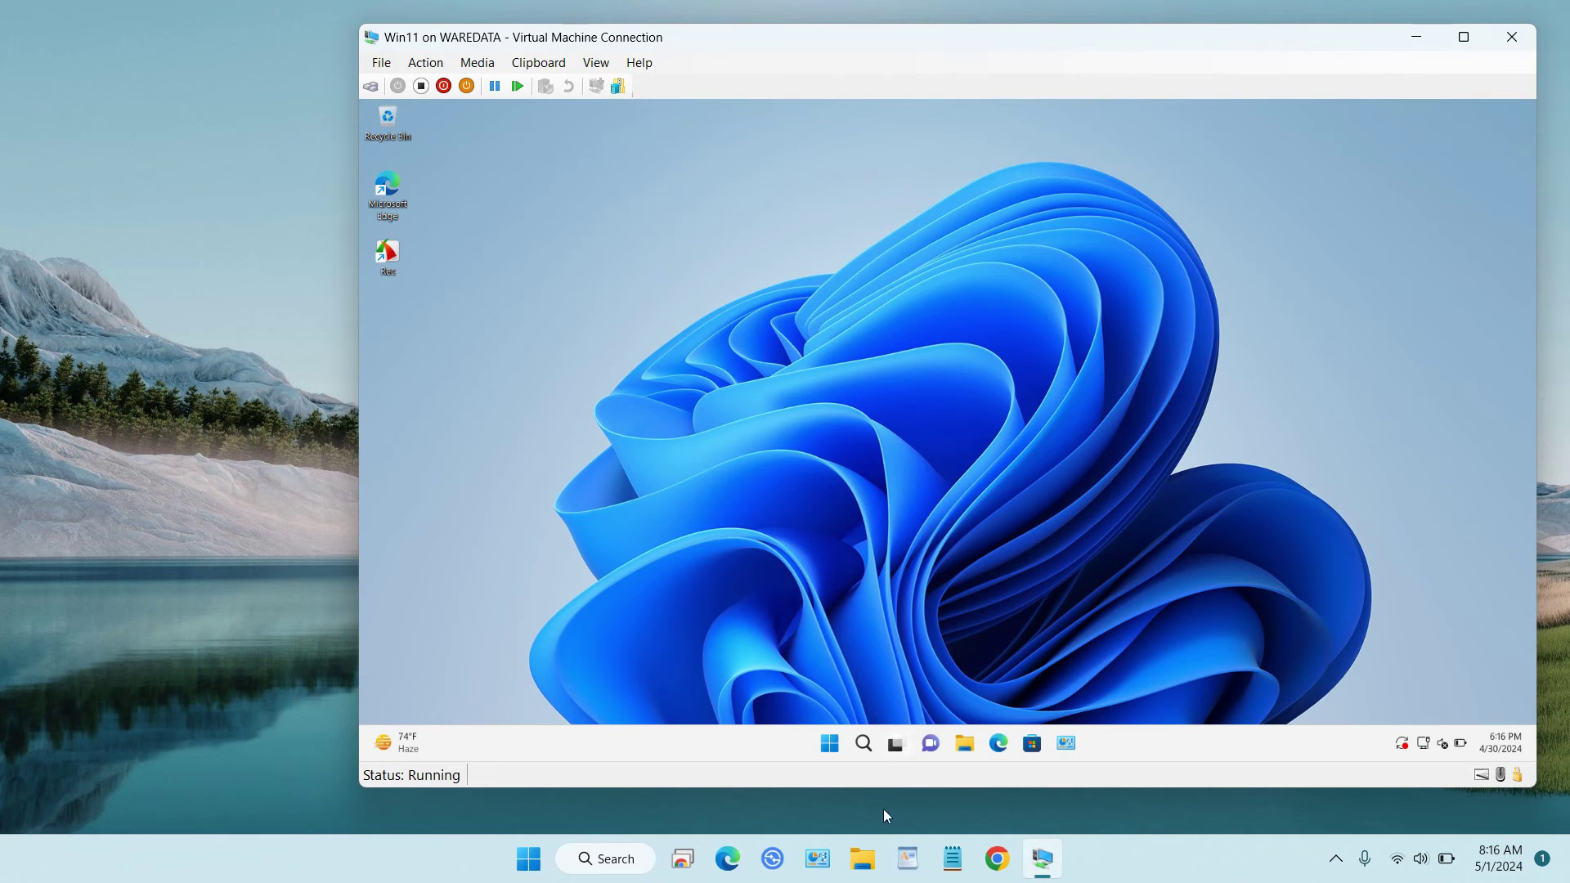
- Open the network sharing settings of the SHARE folder on the host's E: drive to choose people to share with
left_click(865, 866)
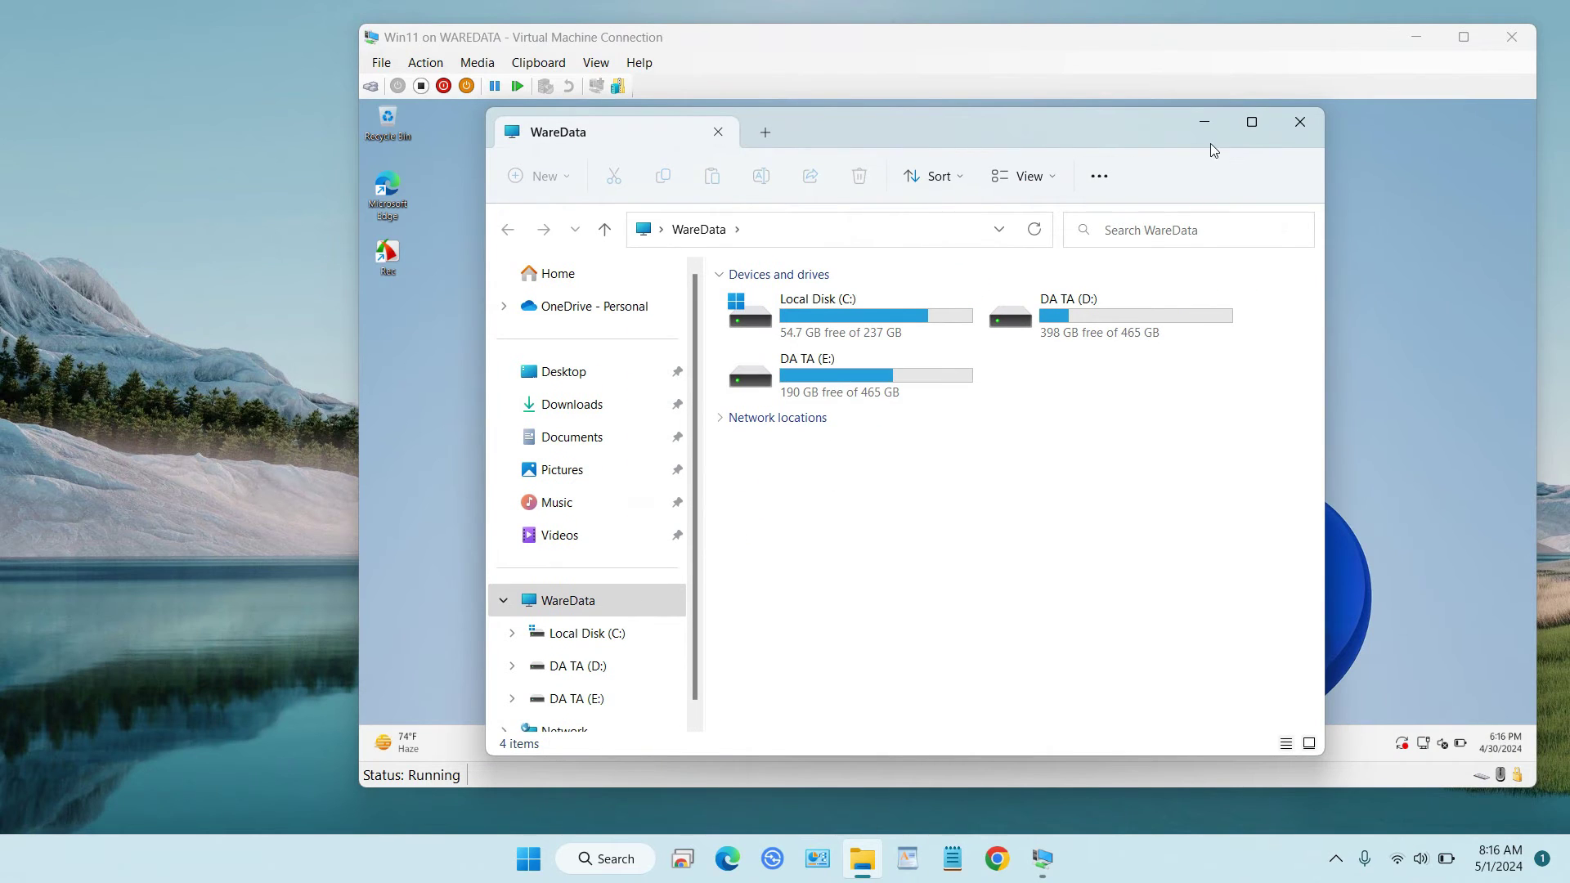
left_click(1251, 124)
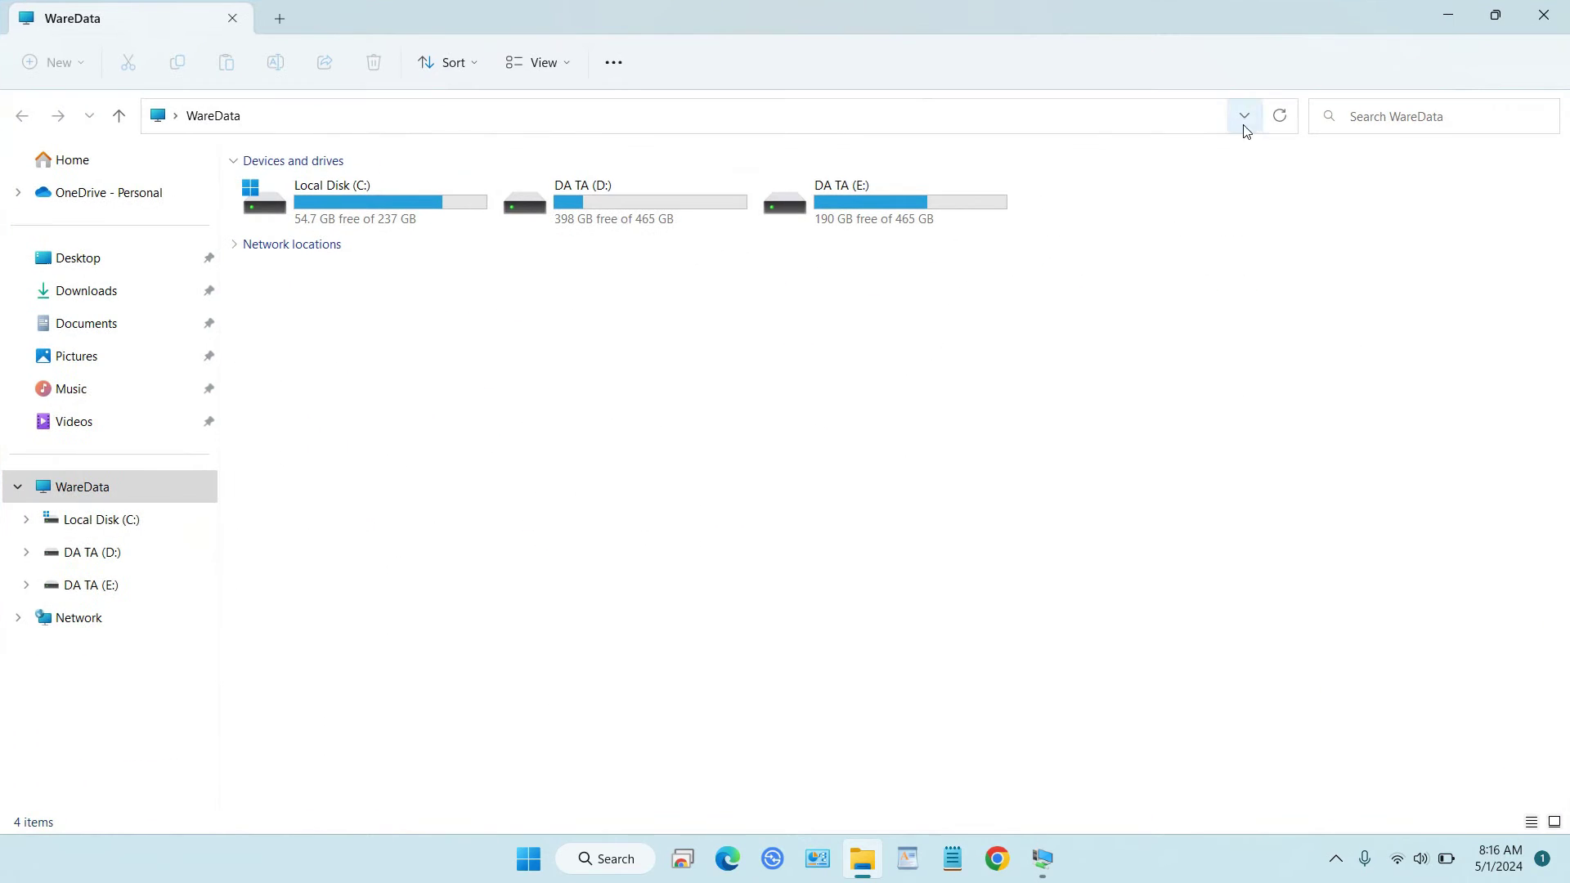
left_click(107, 591)
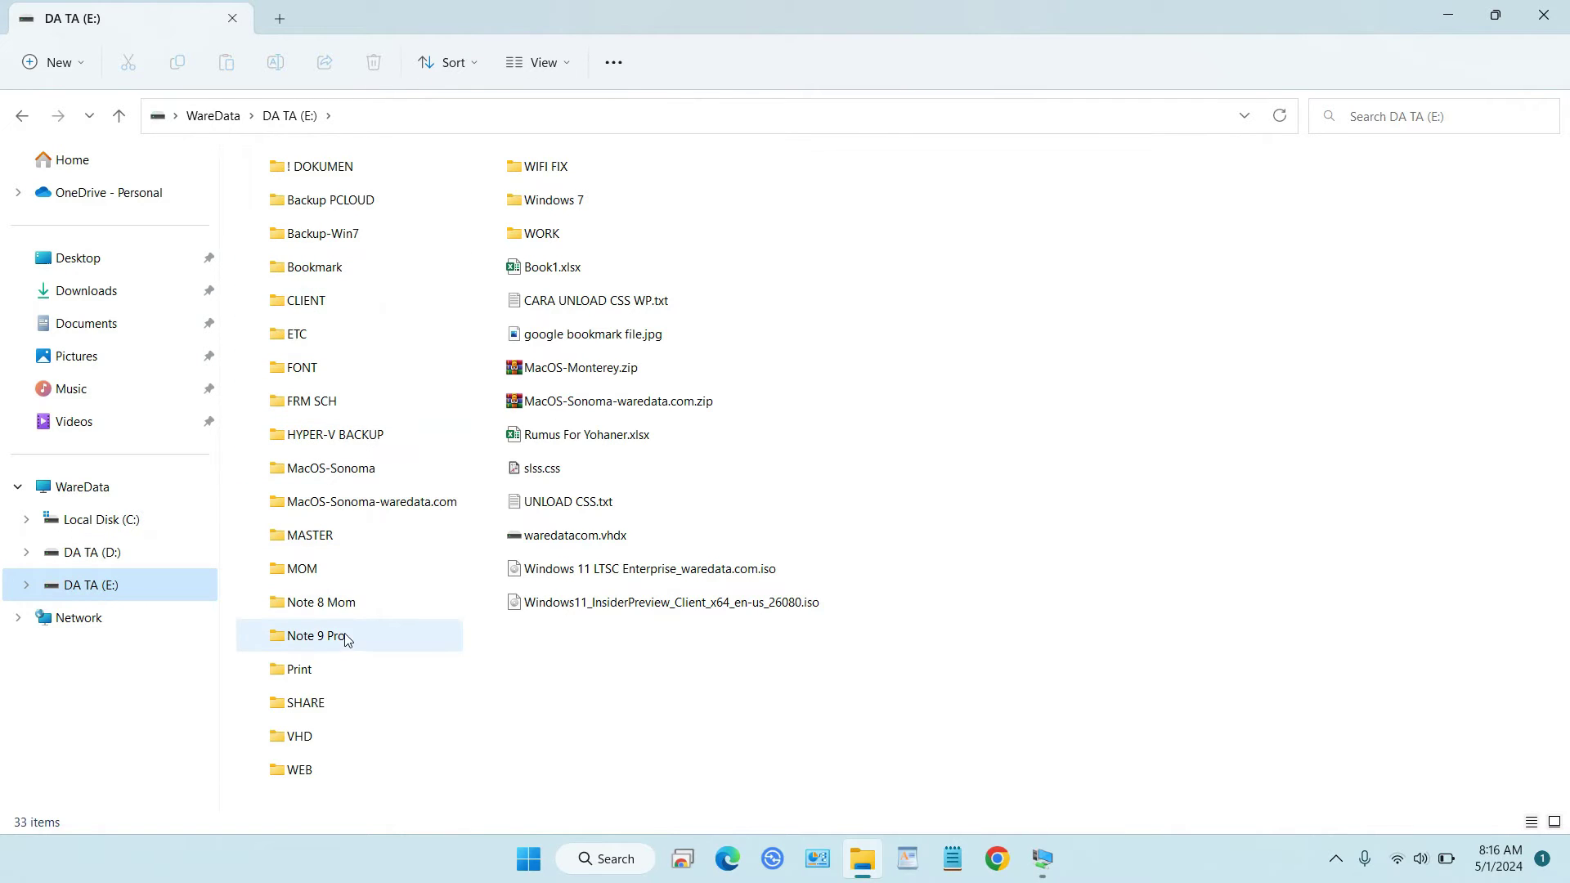
left_click(319, 708)
right_click(319, 708)
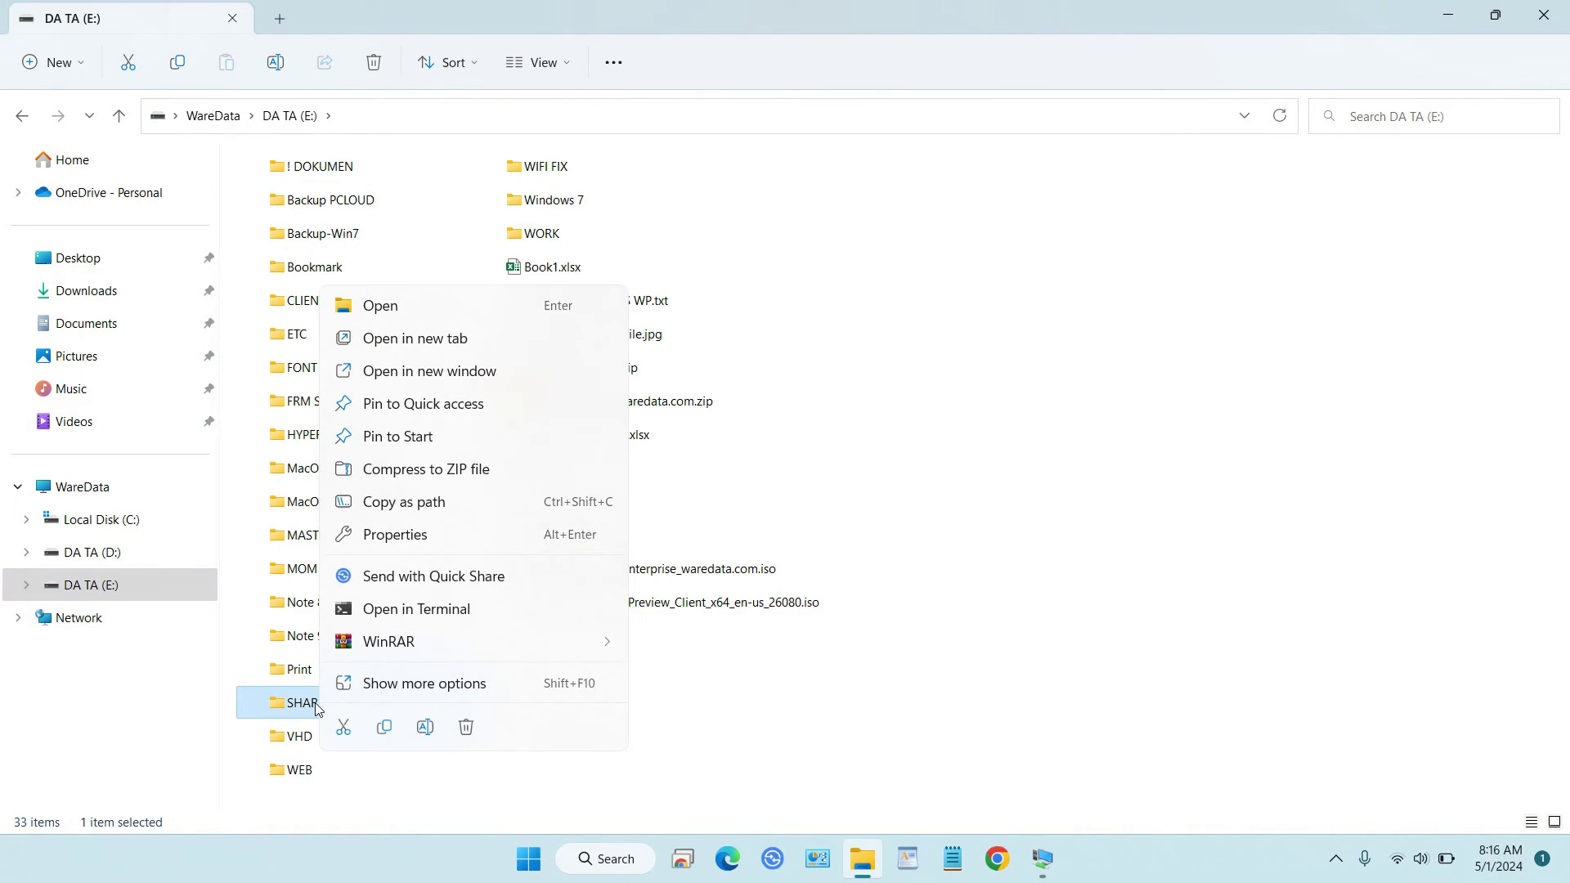
left_click(393, 692)
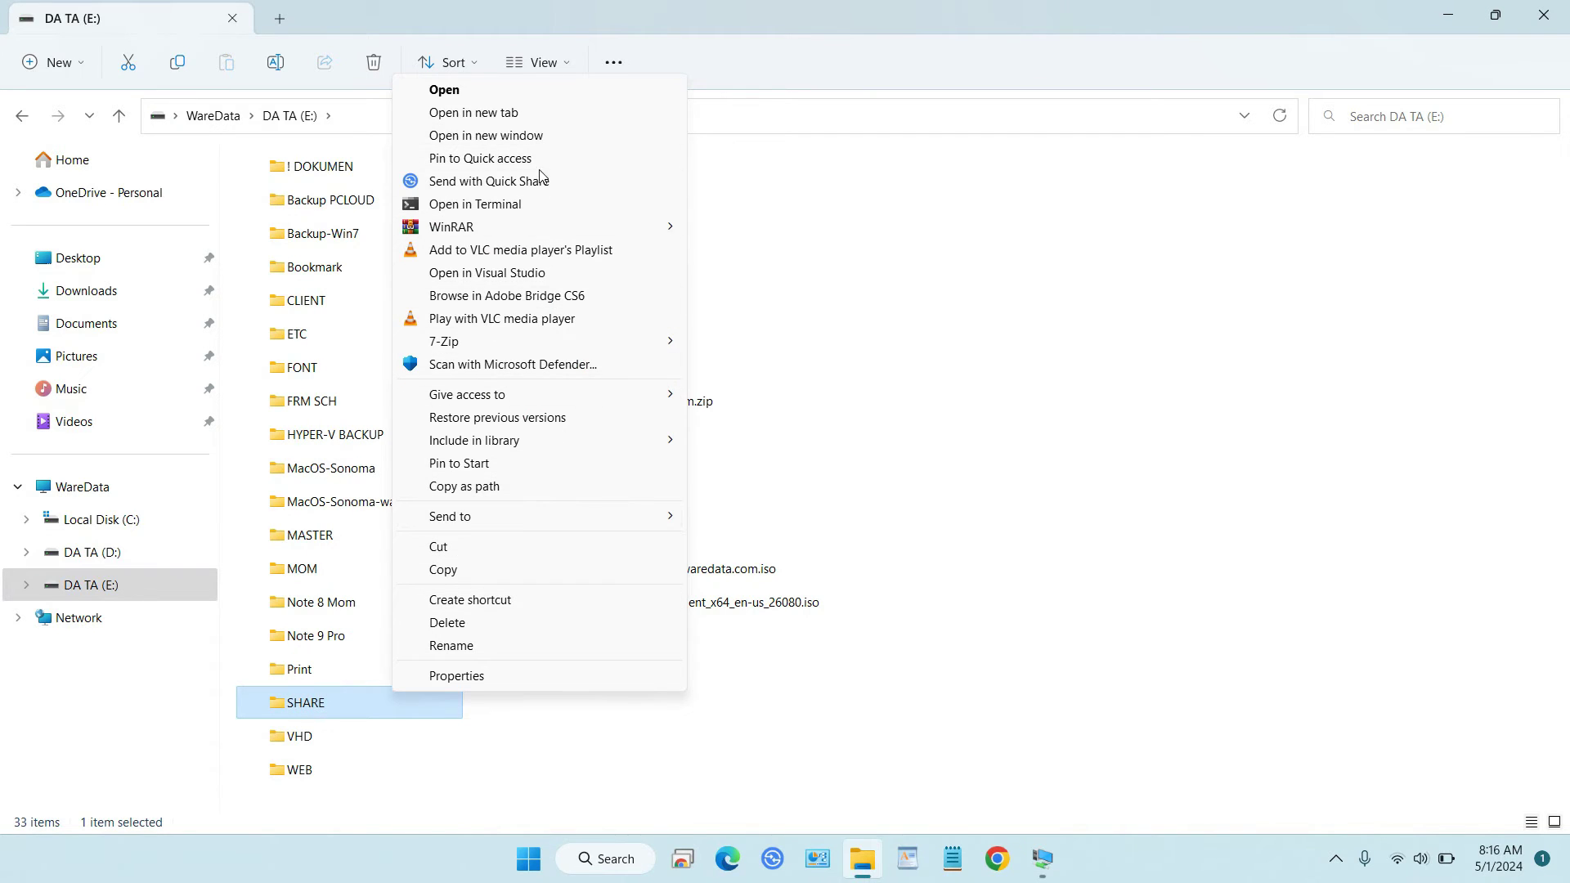
left_click(509, 680)
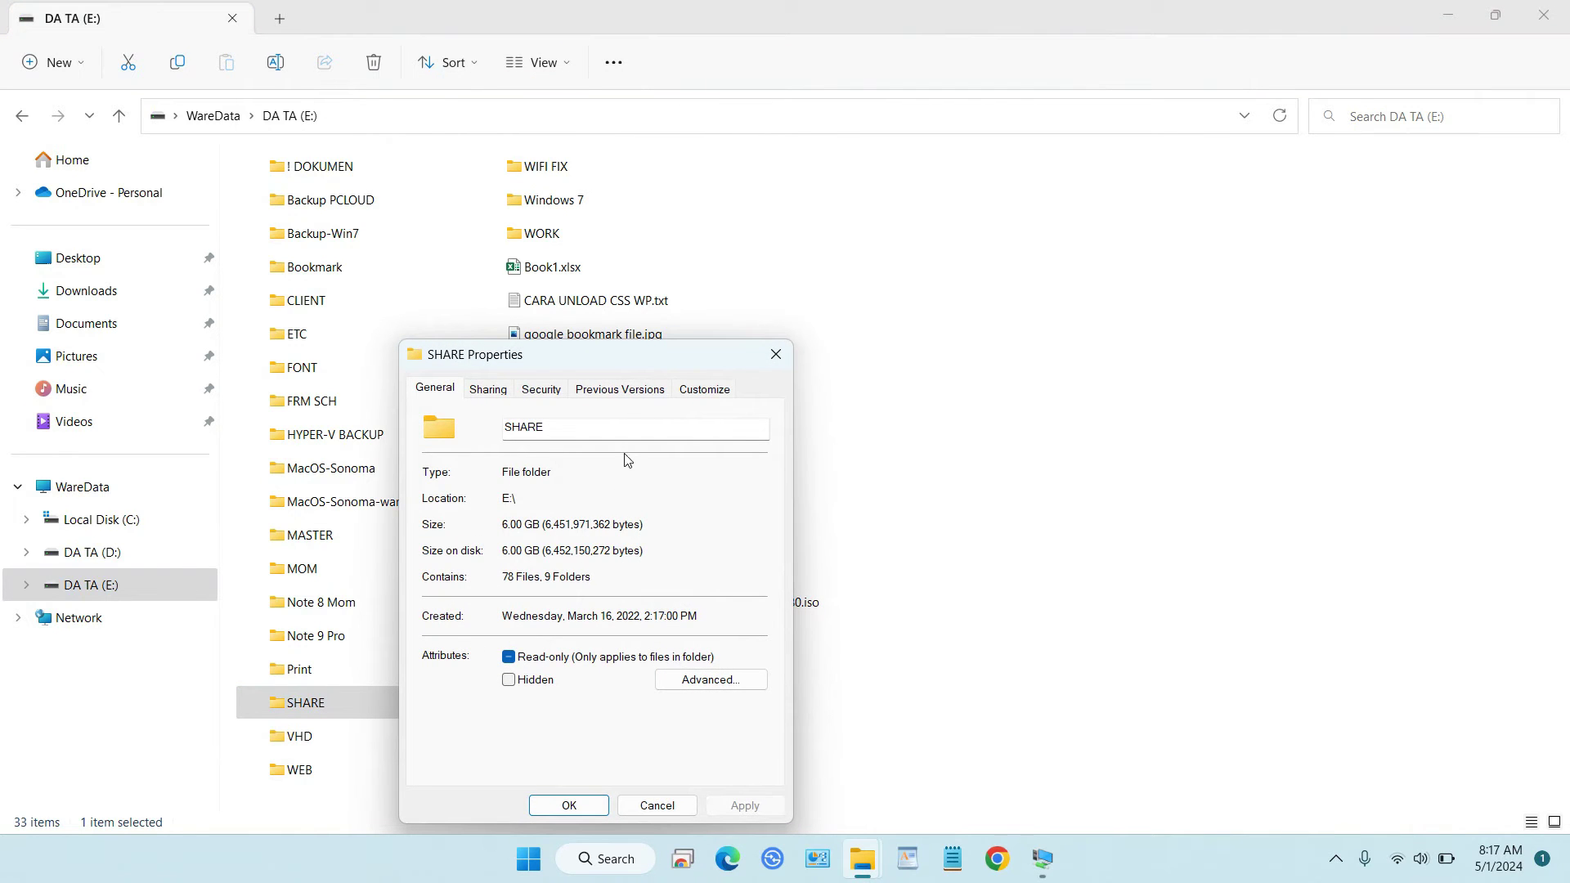
left_click(488, 389)
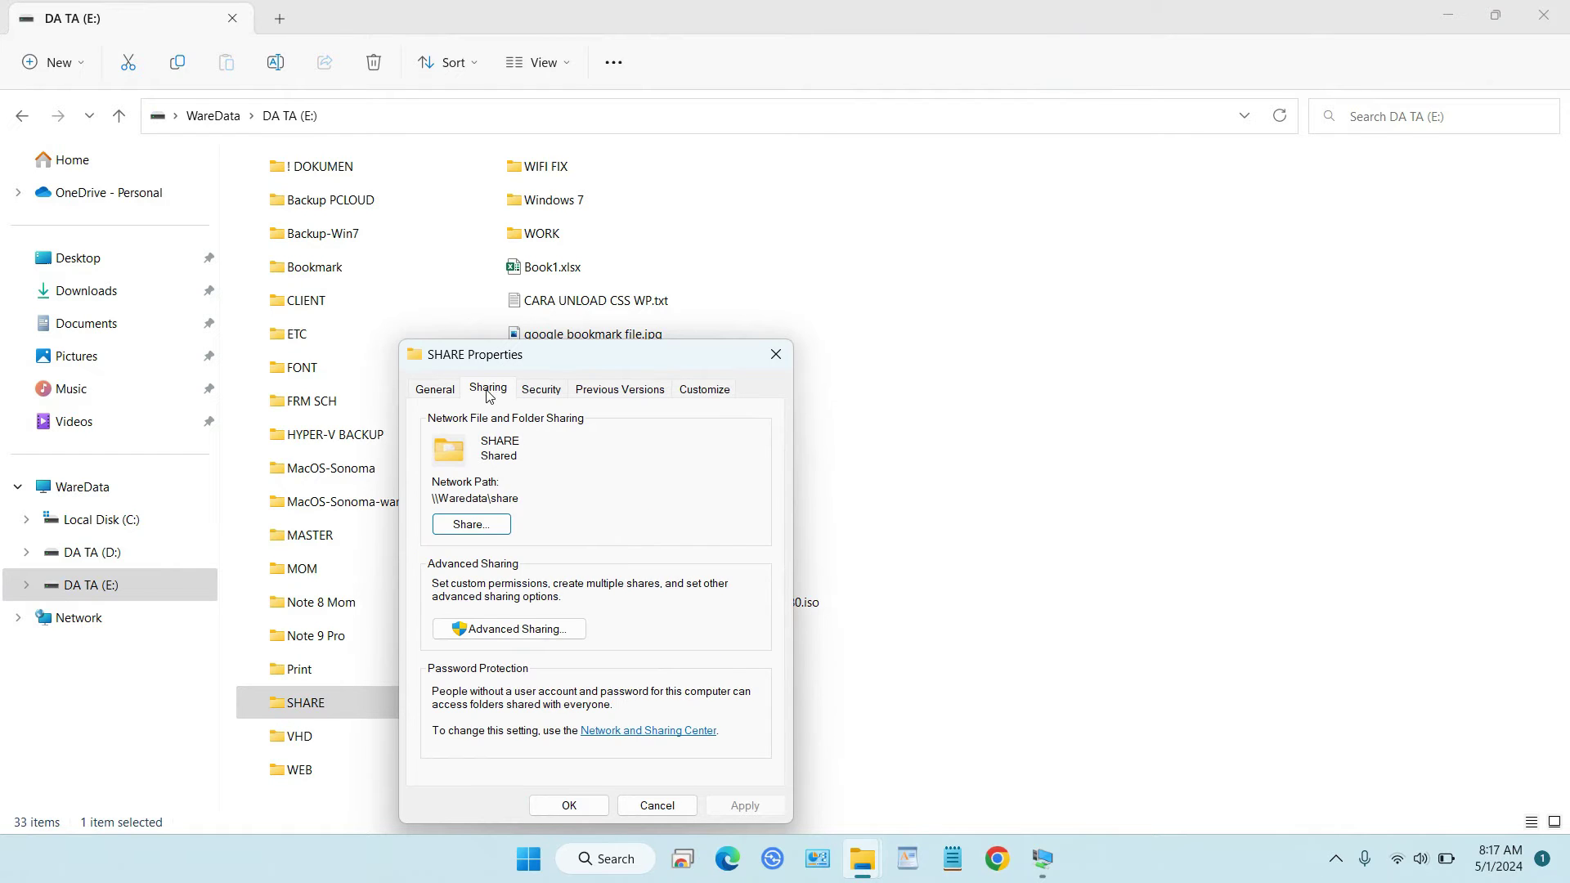
left_click(473, 525)
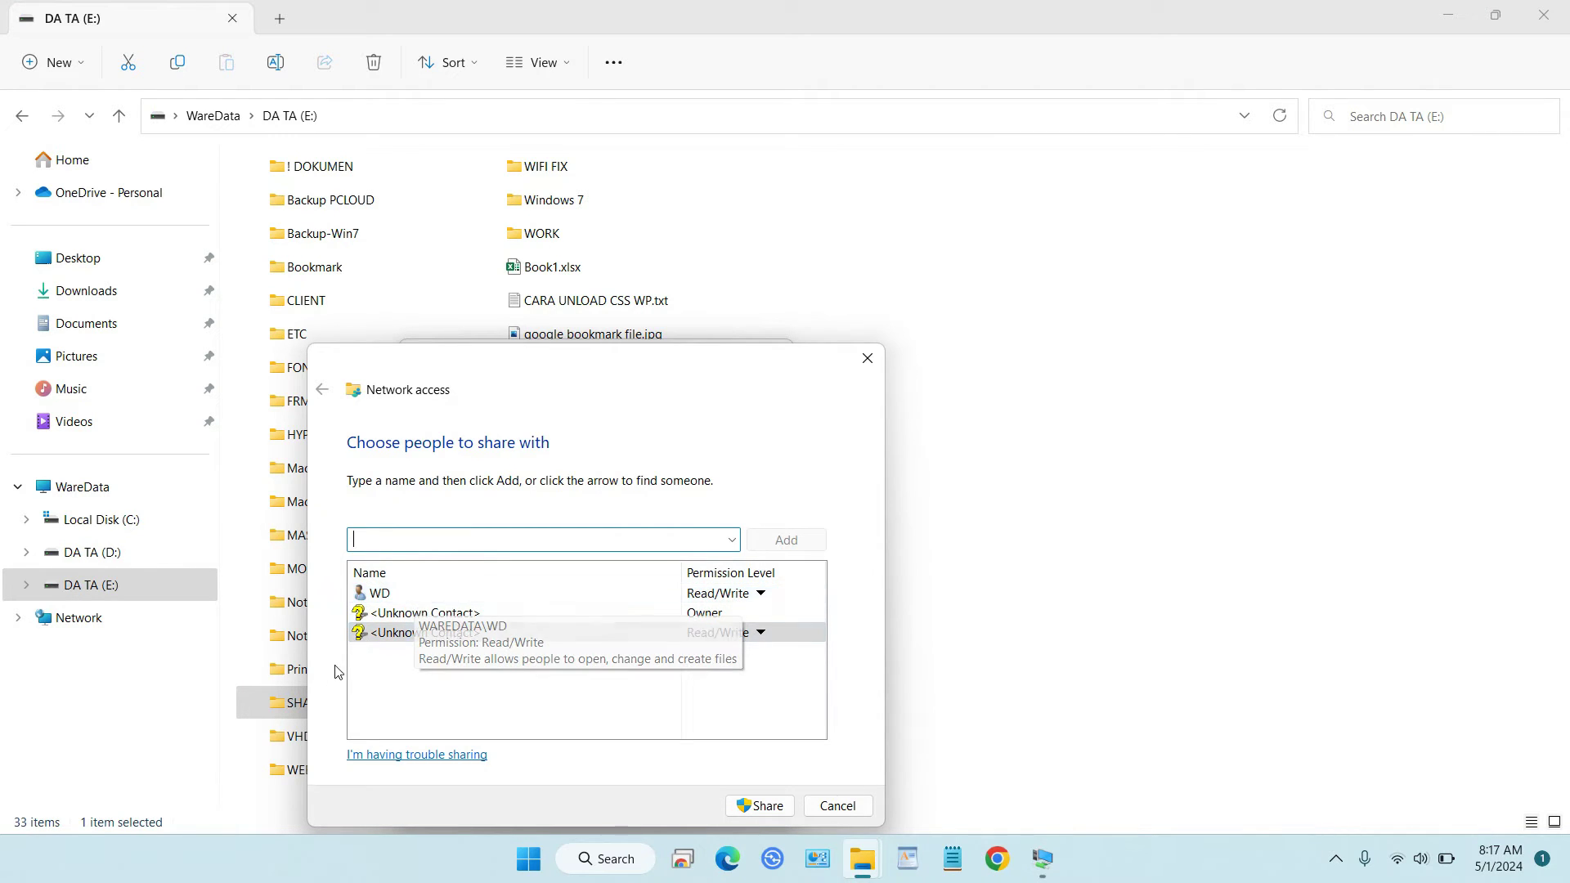
- Add Everyone with Read/Write permission to the SHARE folder and share it
left_click(423, 631)
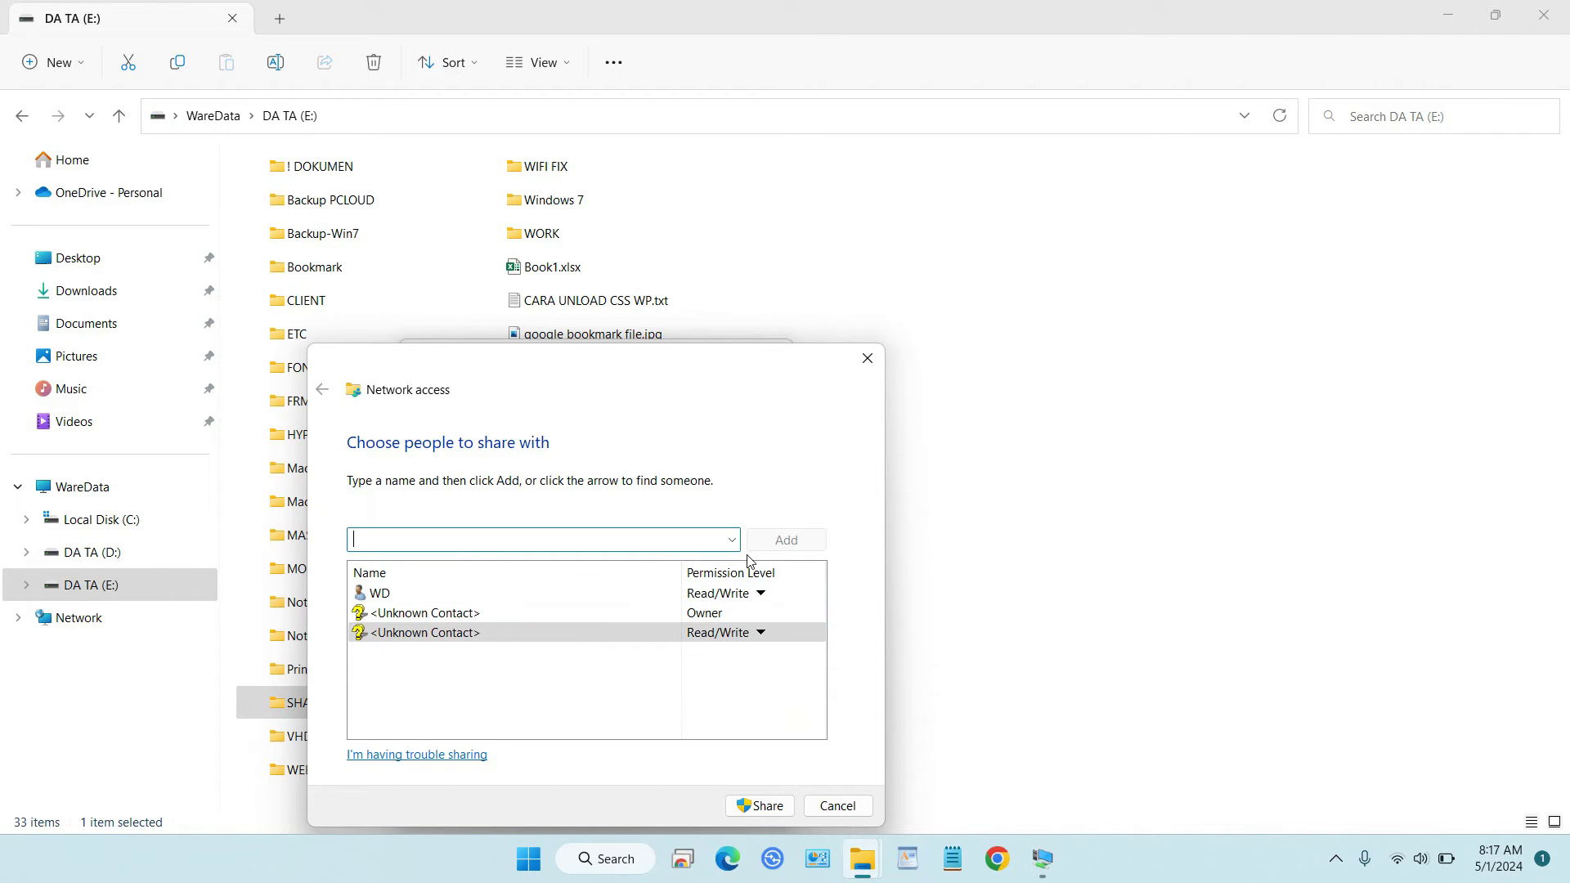
left_click(731, 540)
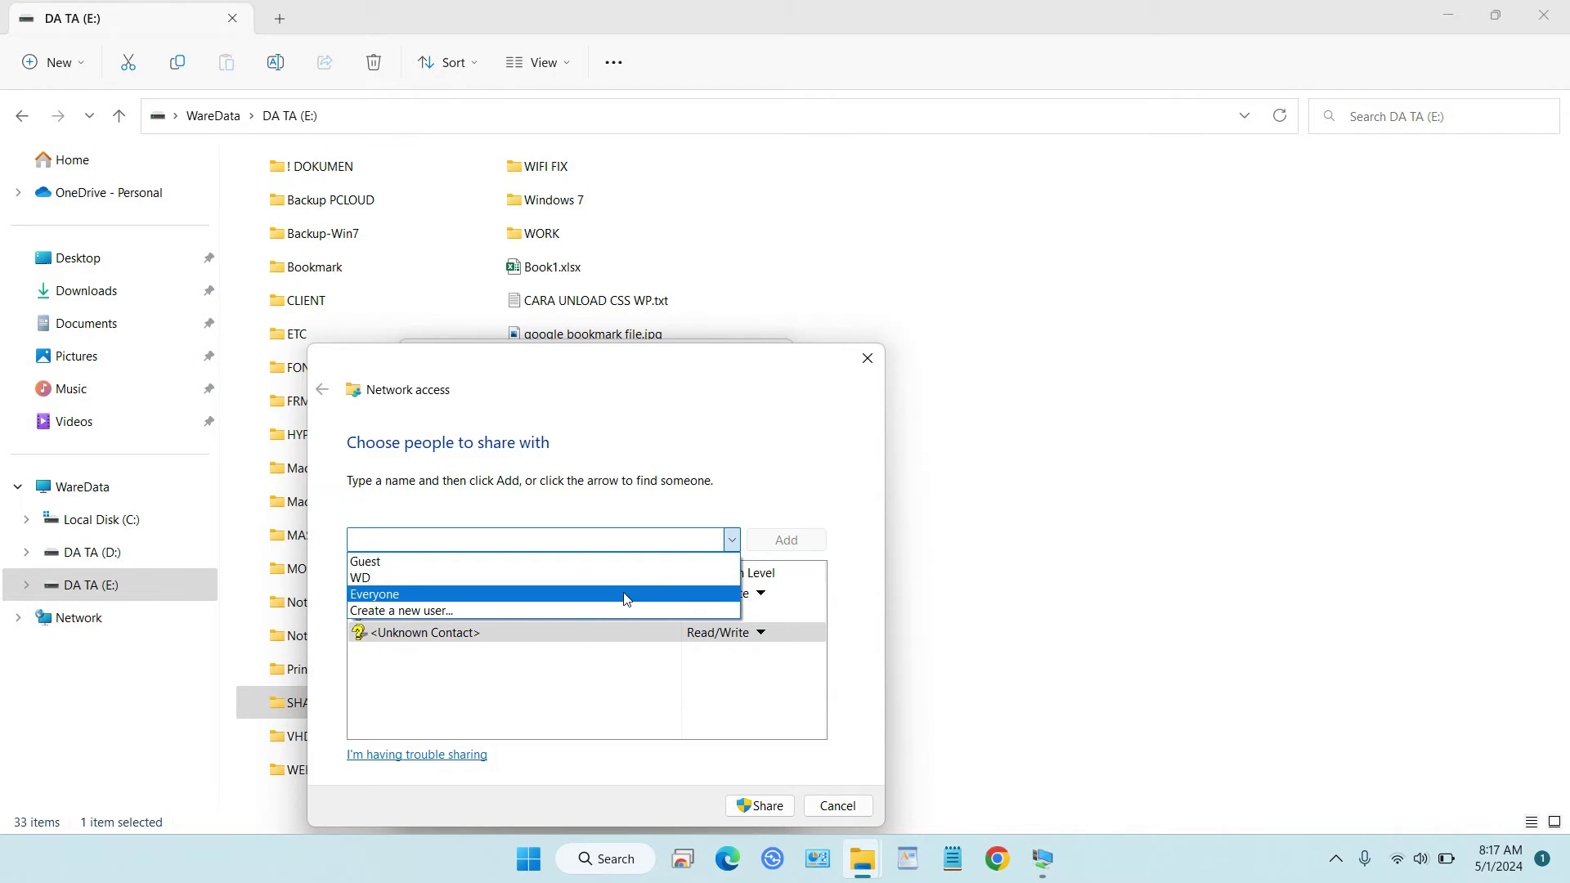
left_click(624, 594)
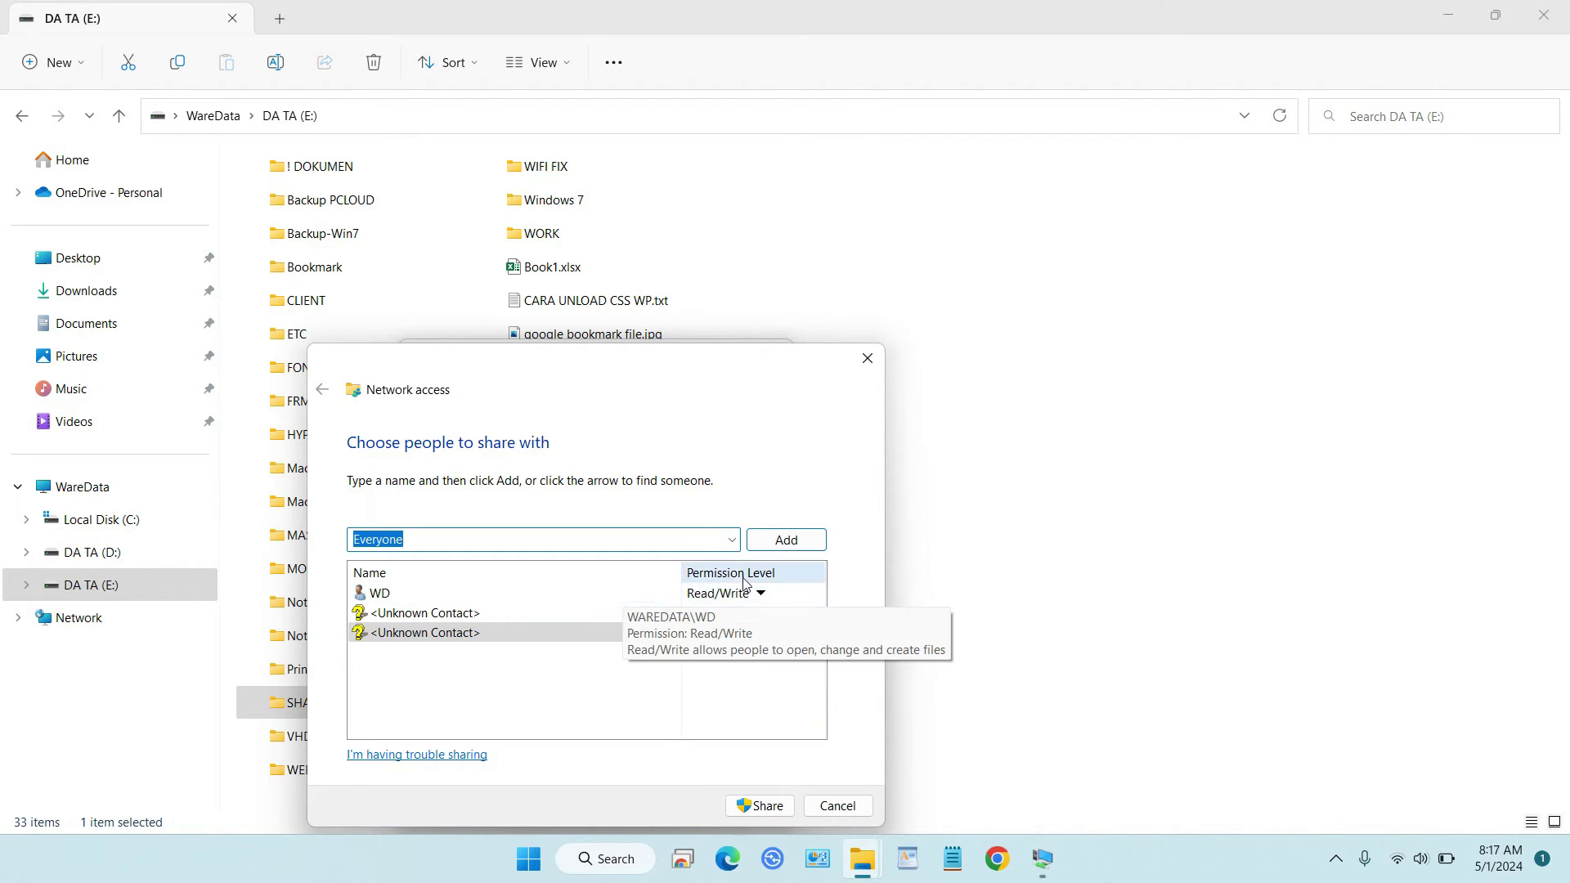
left_click(786, 541)
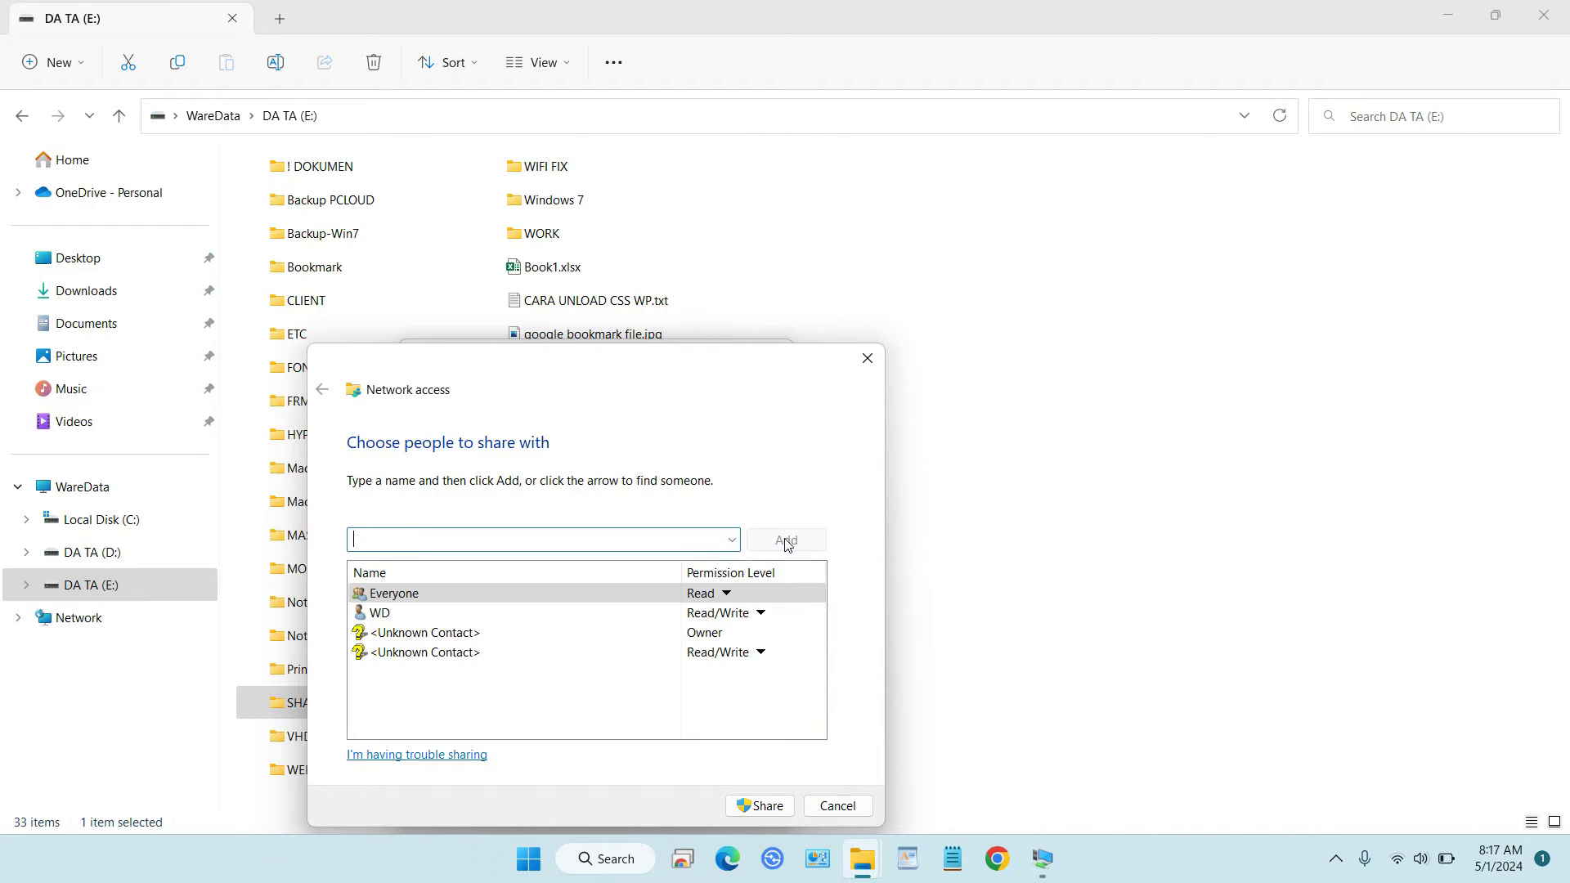
left_click(727, 594)
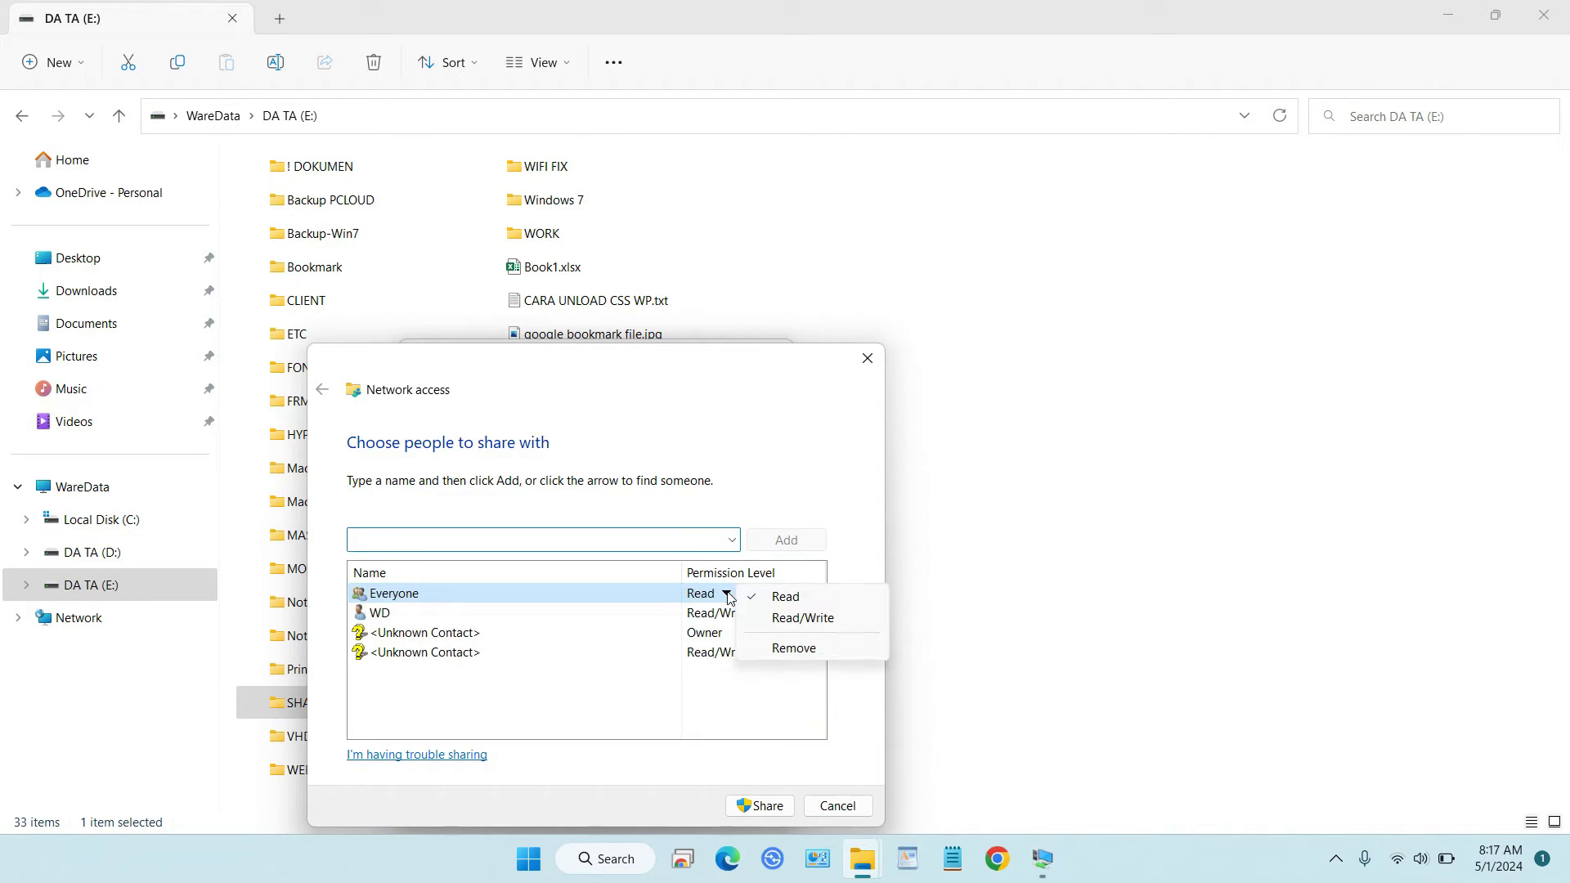
left_click(781, 619)
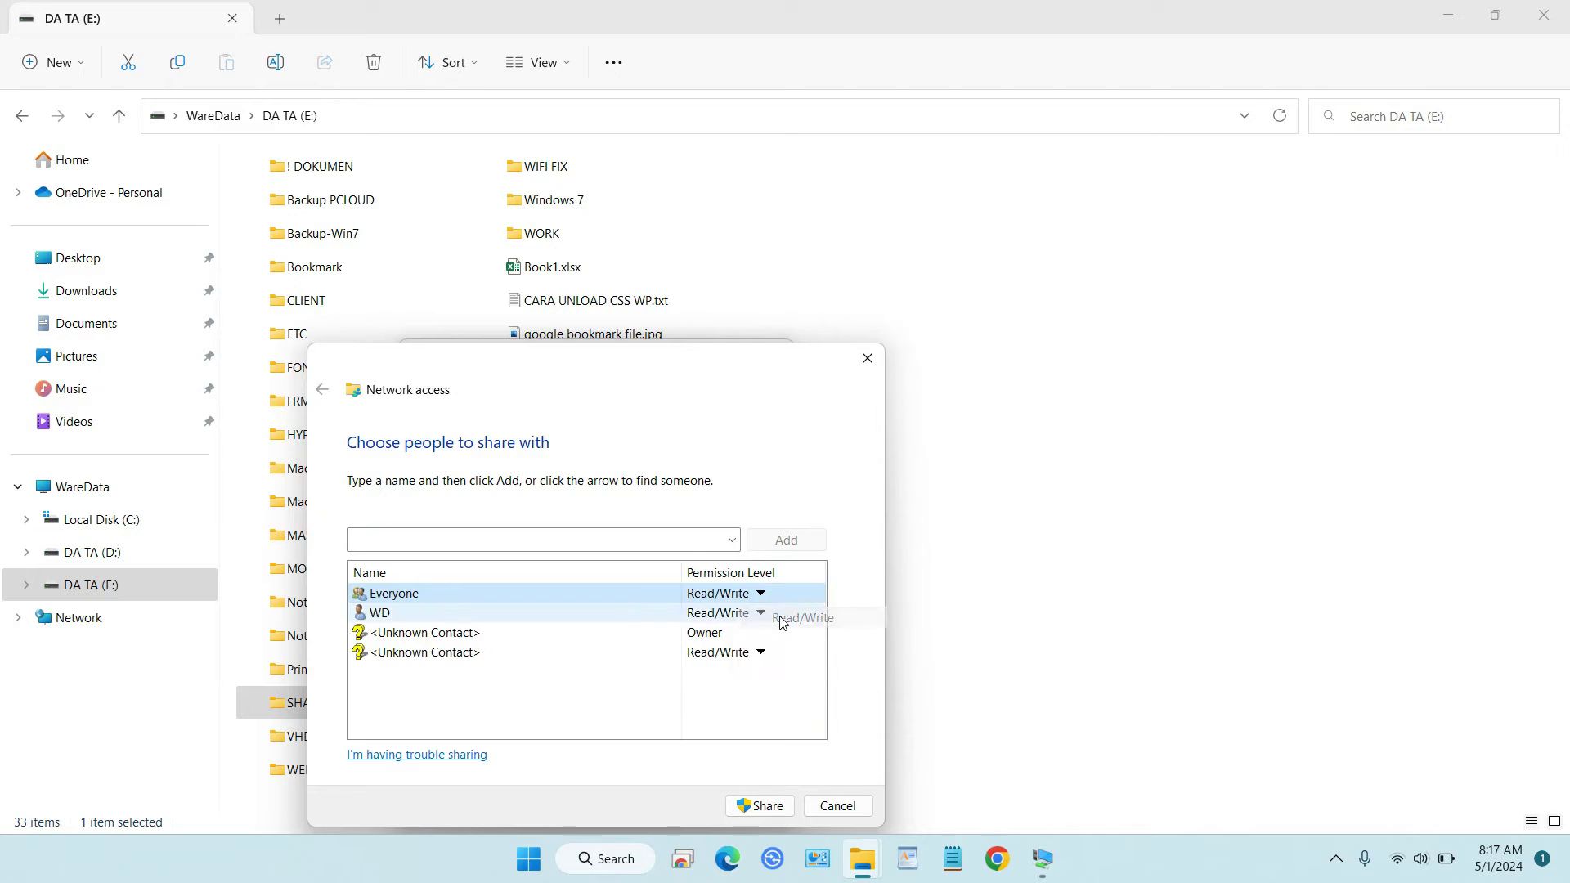
left_click(767, 806)
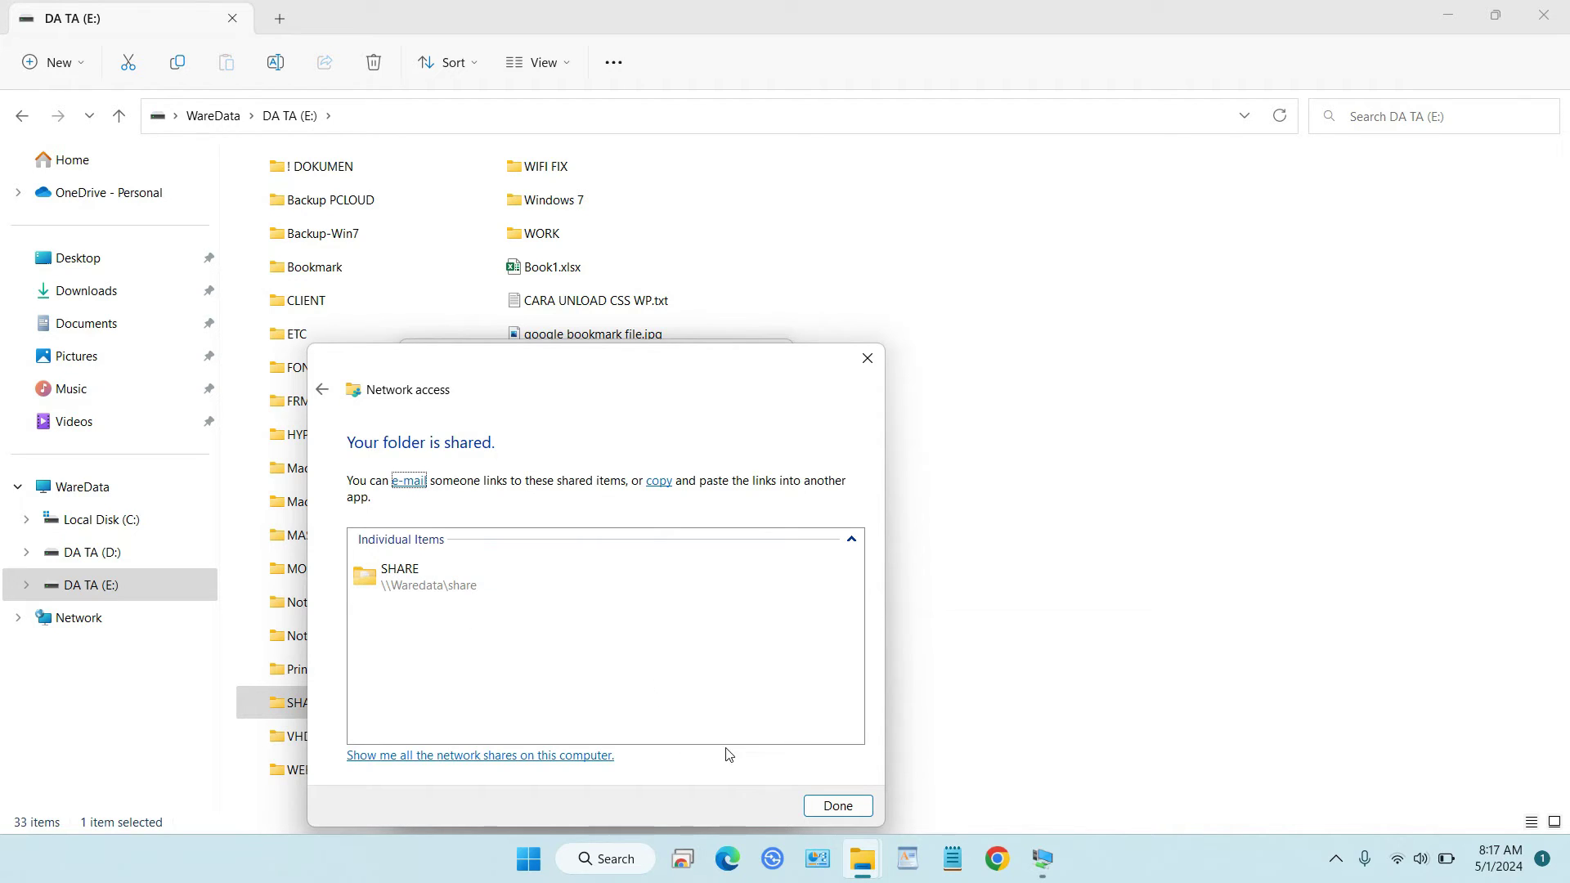
- Finish sharing the SHARE folder, check its advanced share permissions for Everyone and Administrators, and close its properties and File Explorer
left_click(820, 804)
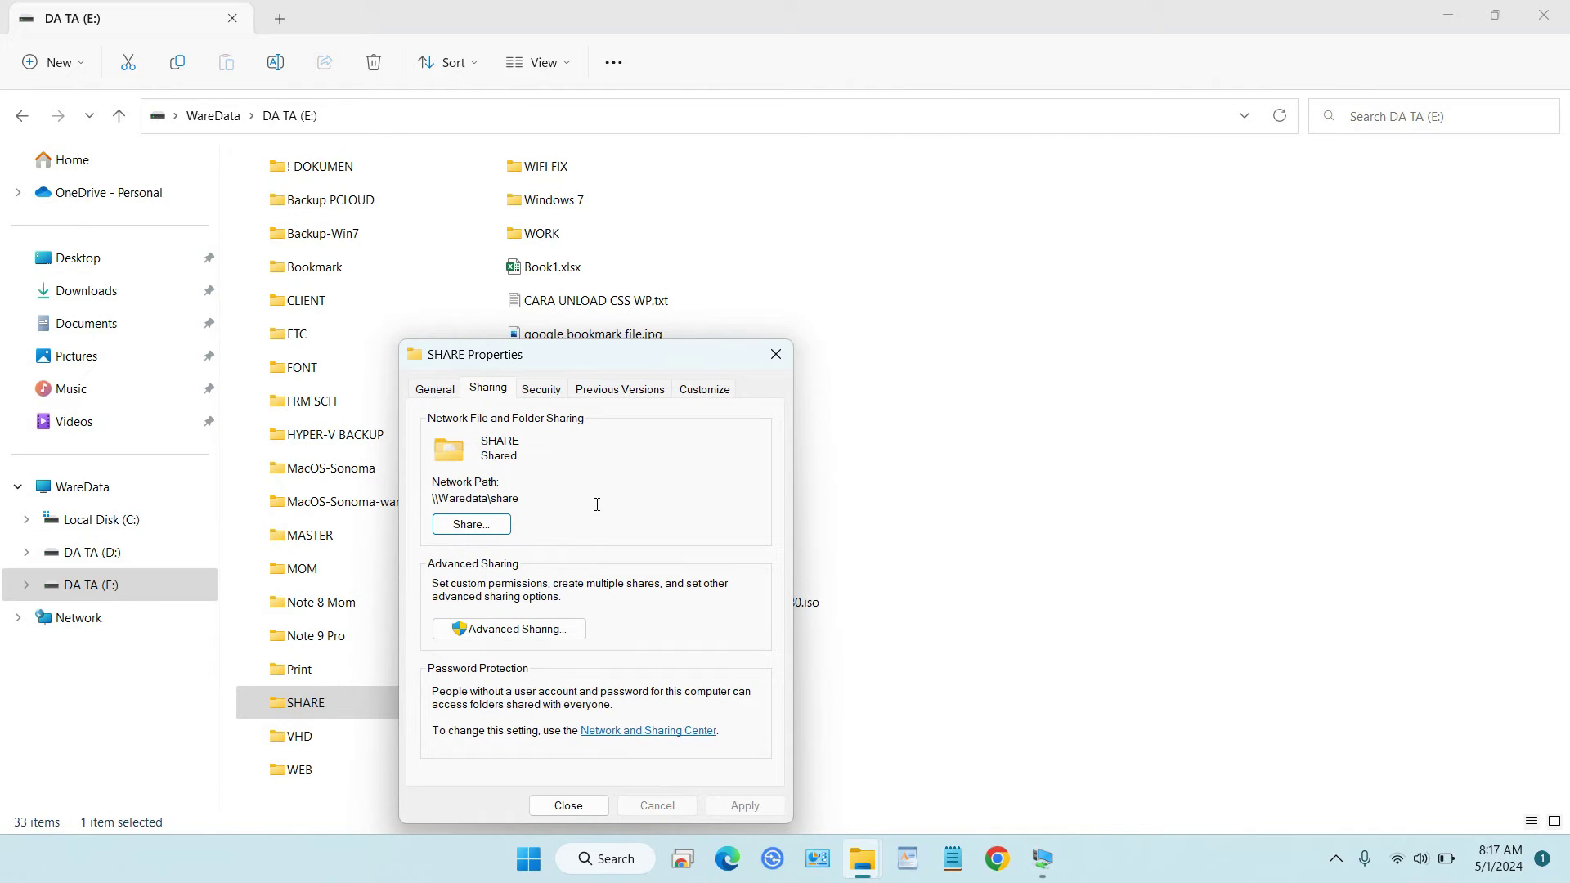
left_click(537, 628)
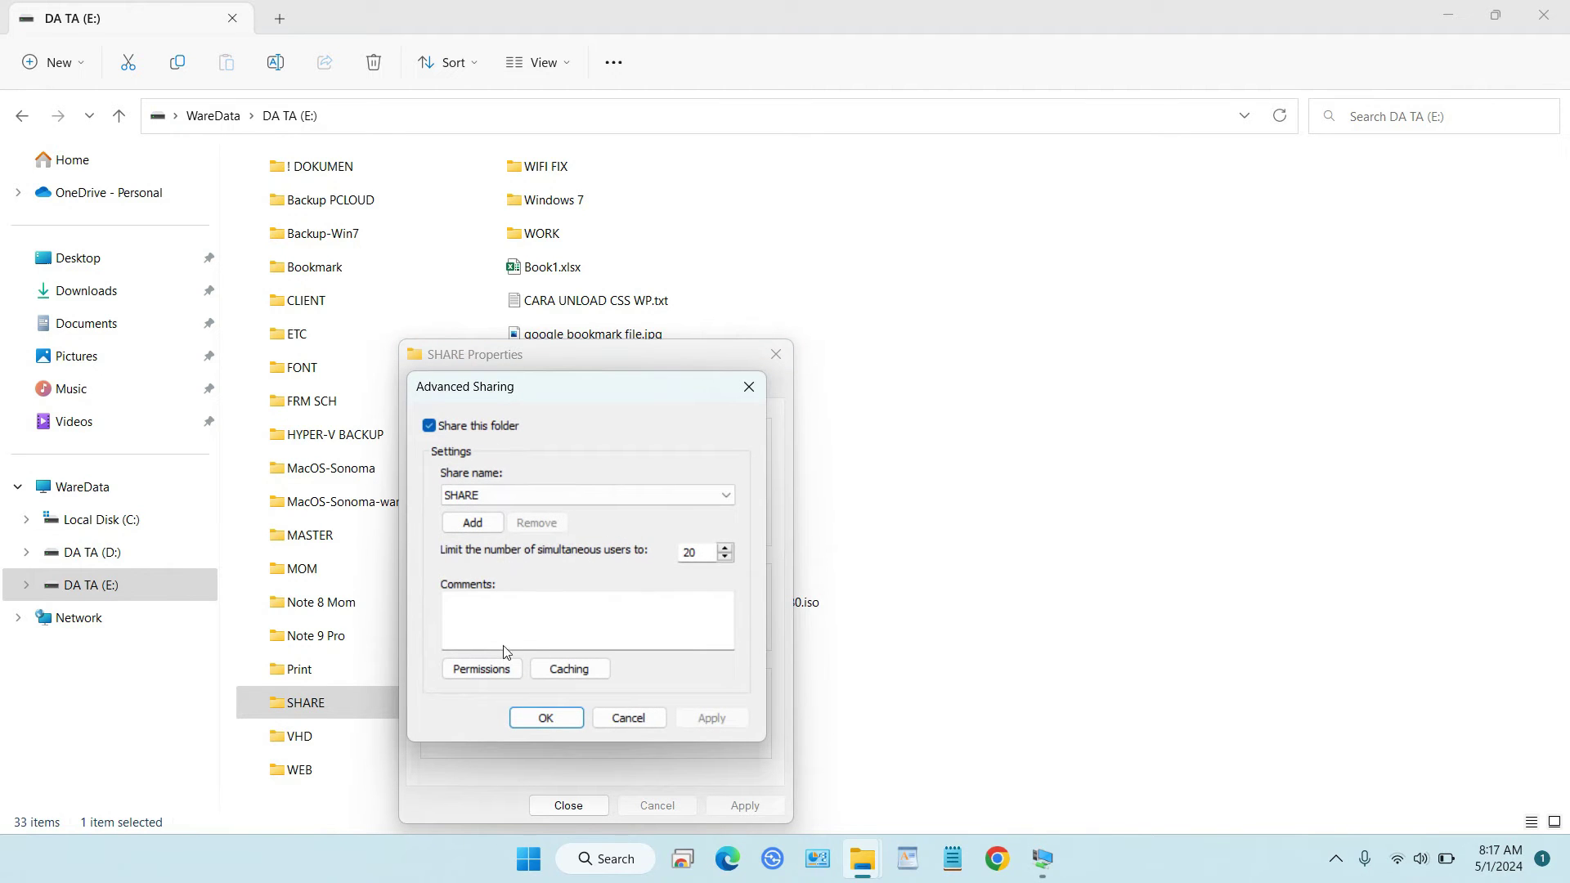
left_click(493, 669)
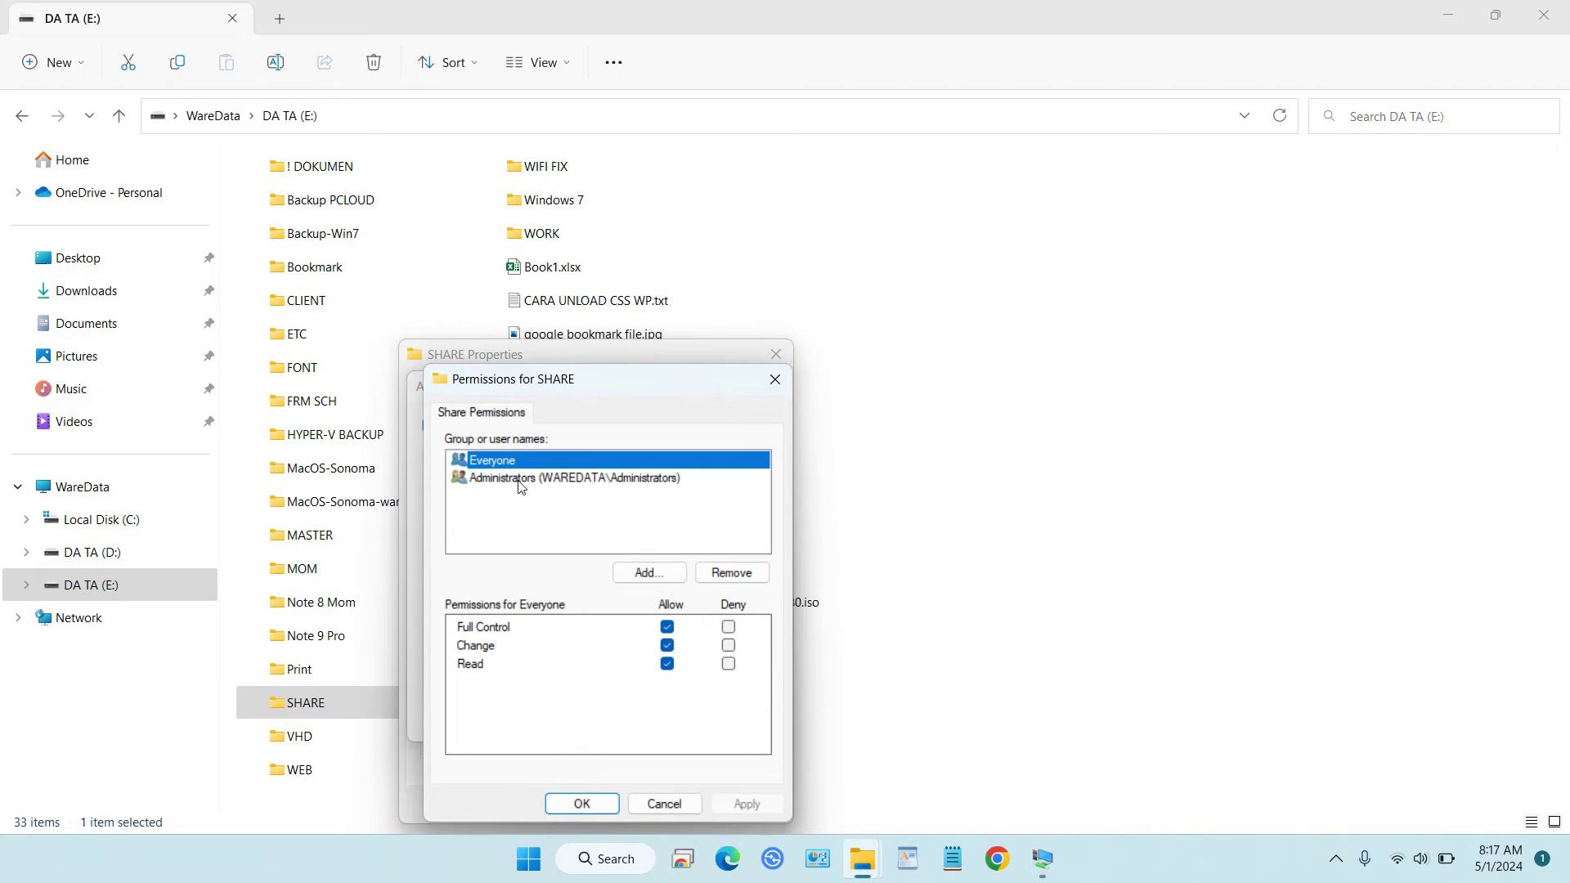
left_click(545, 482)
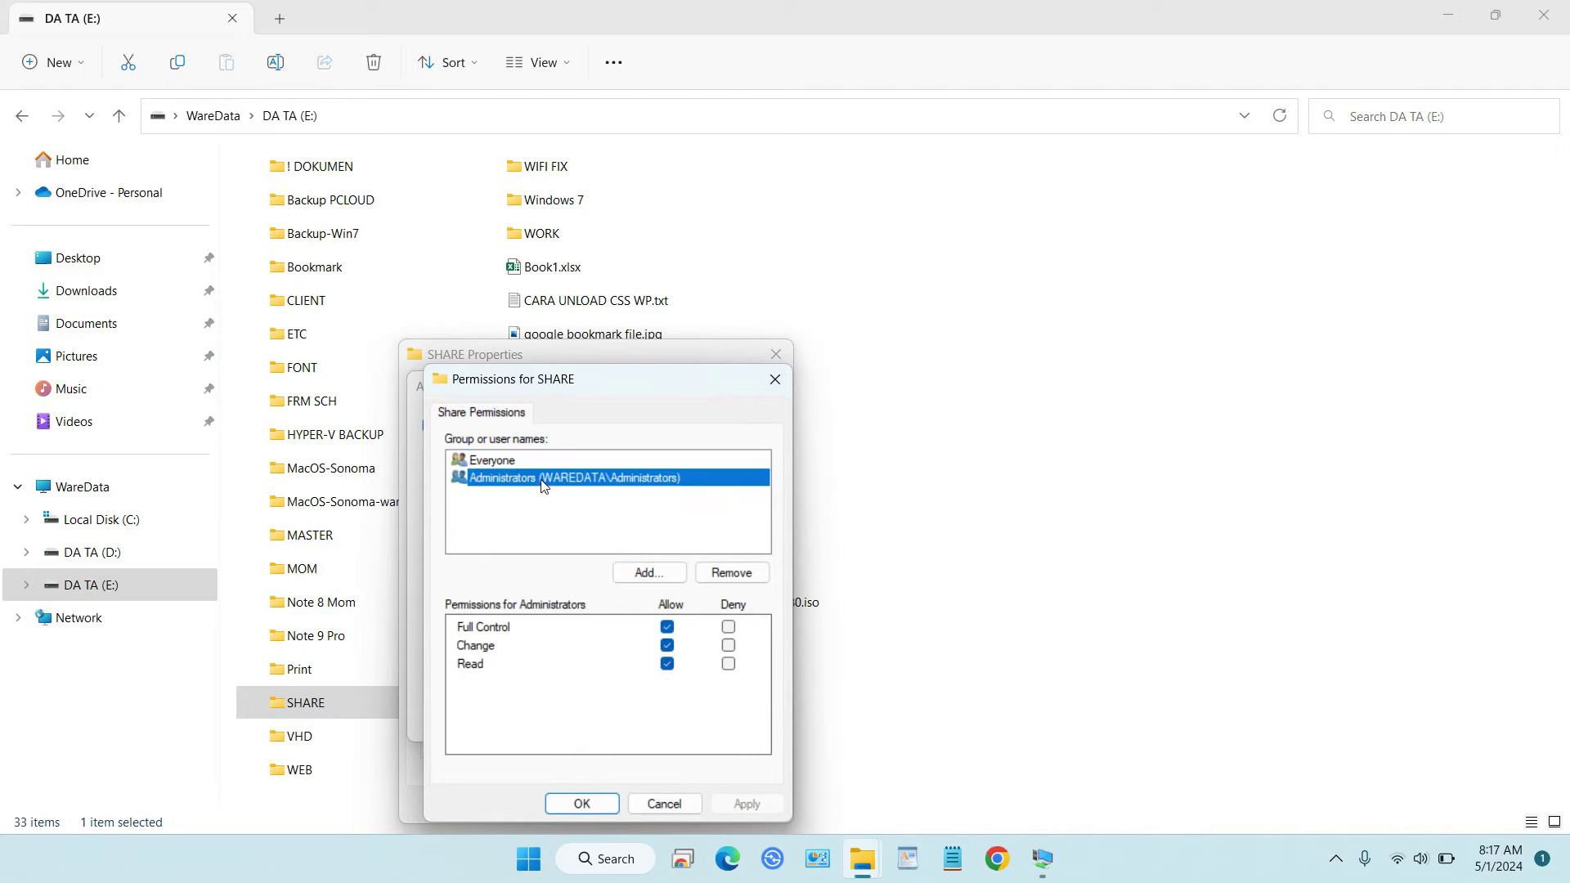
left_click(604, 804)
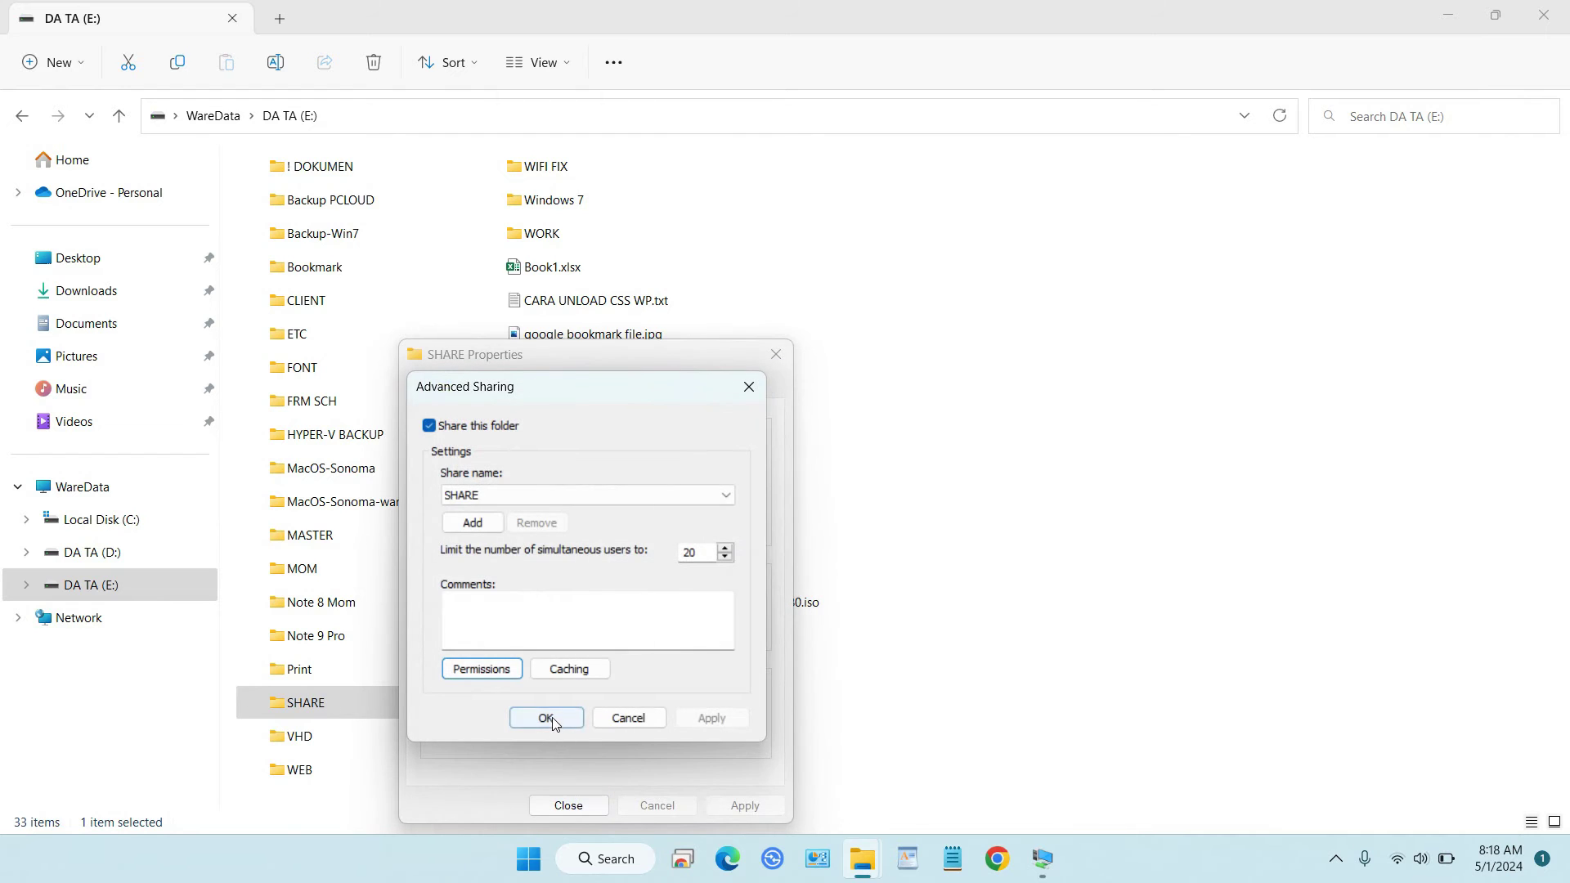
left_click(548, 718)
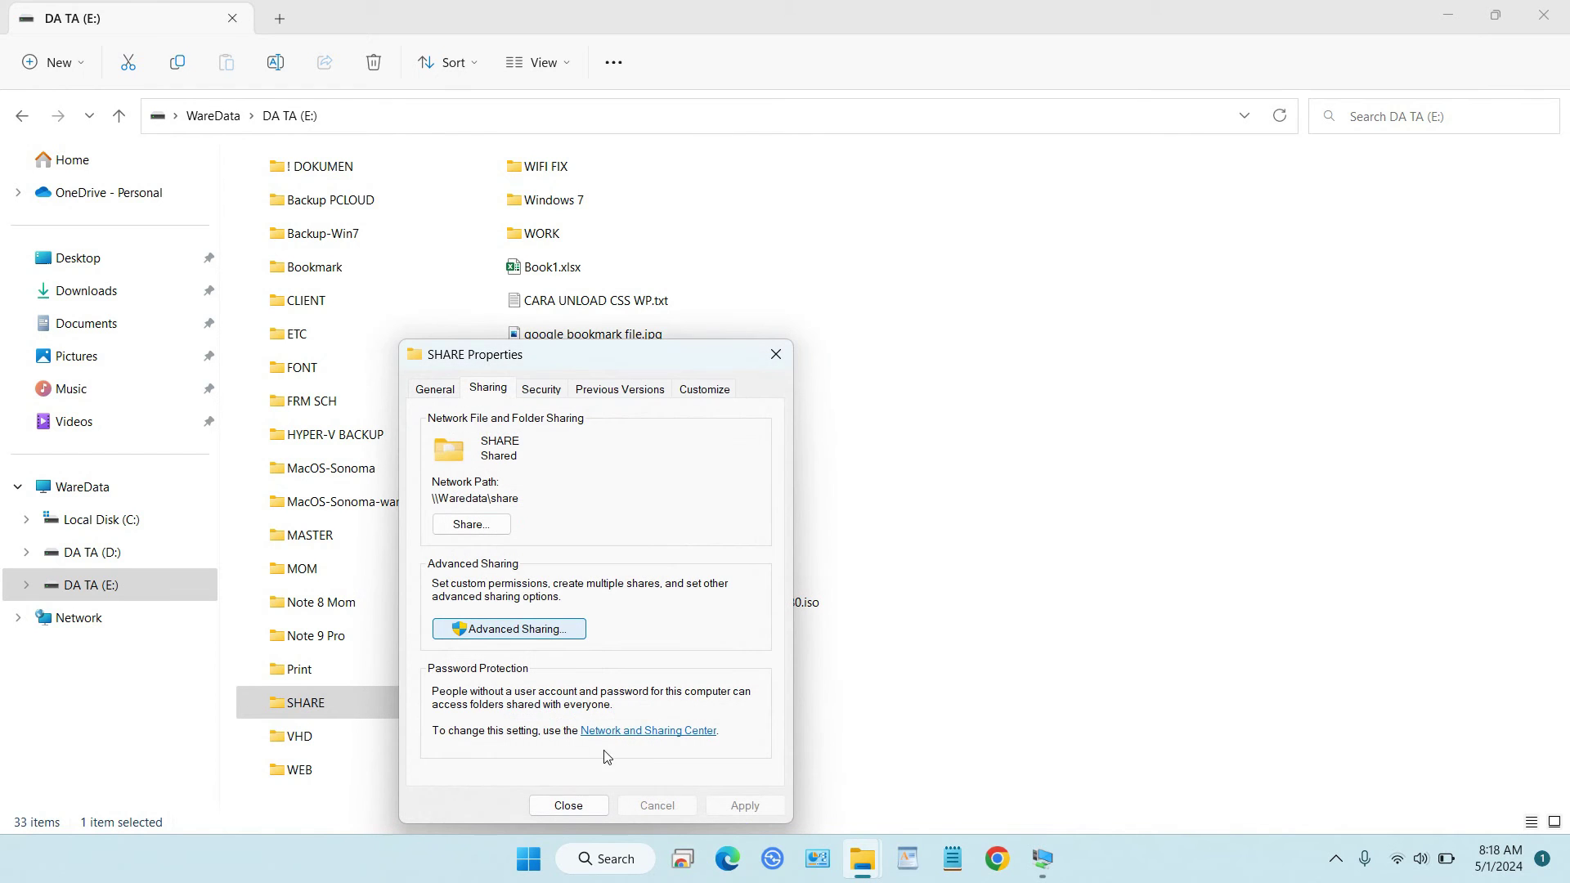
left_click(597, 808)
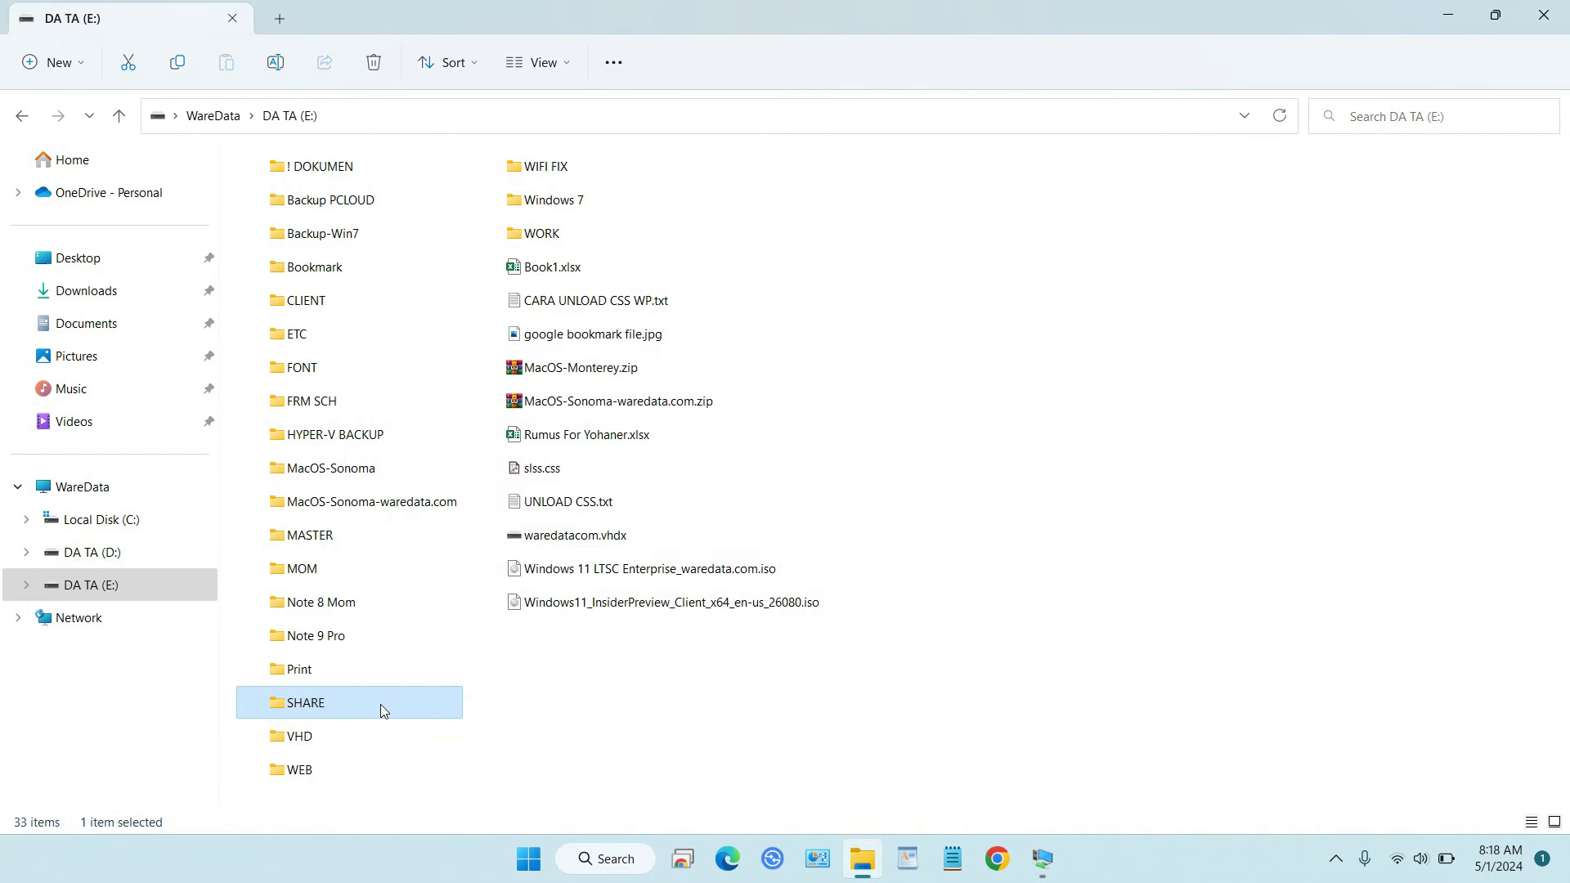
mouse_move(381, 706)
left_click(1543, 15)
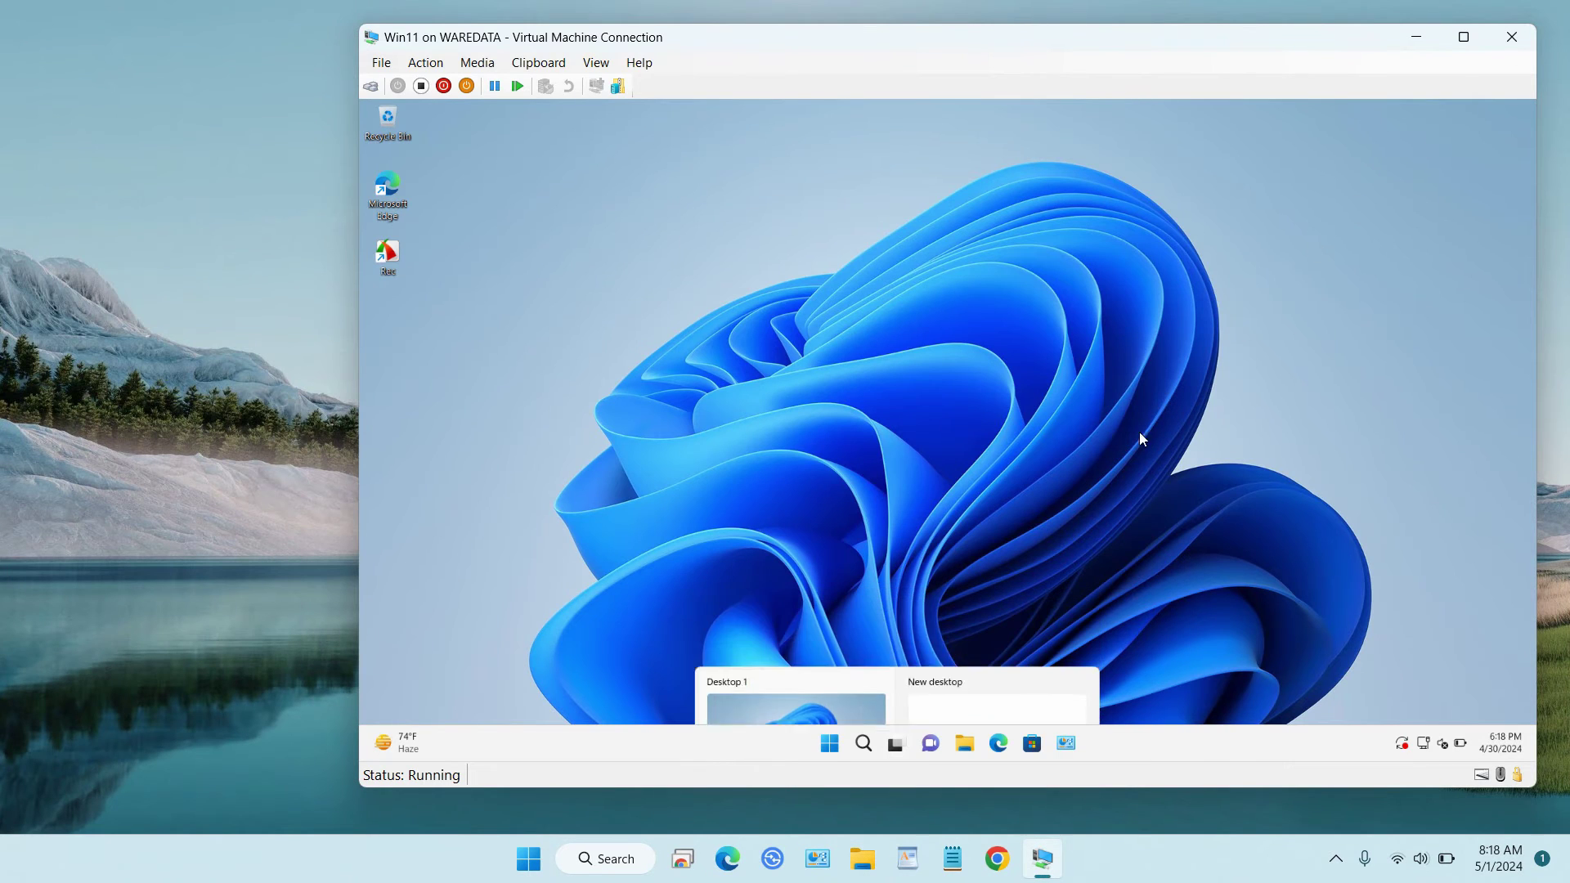
right_click(817, 856)
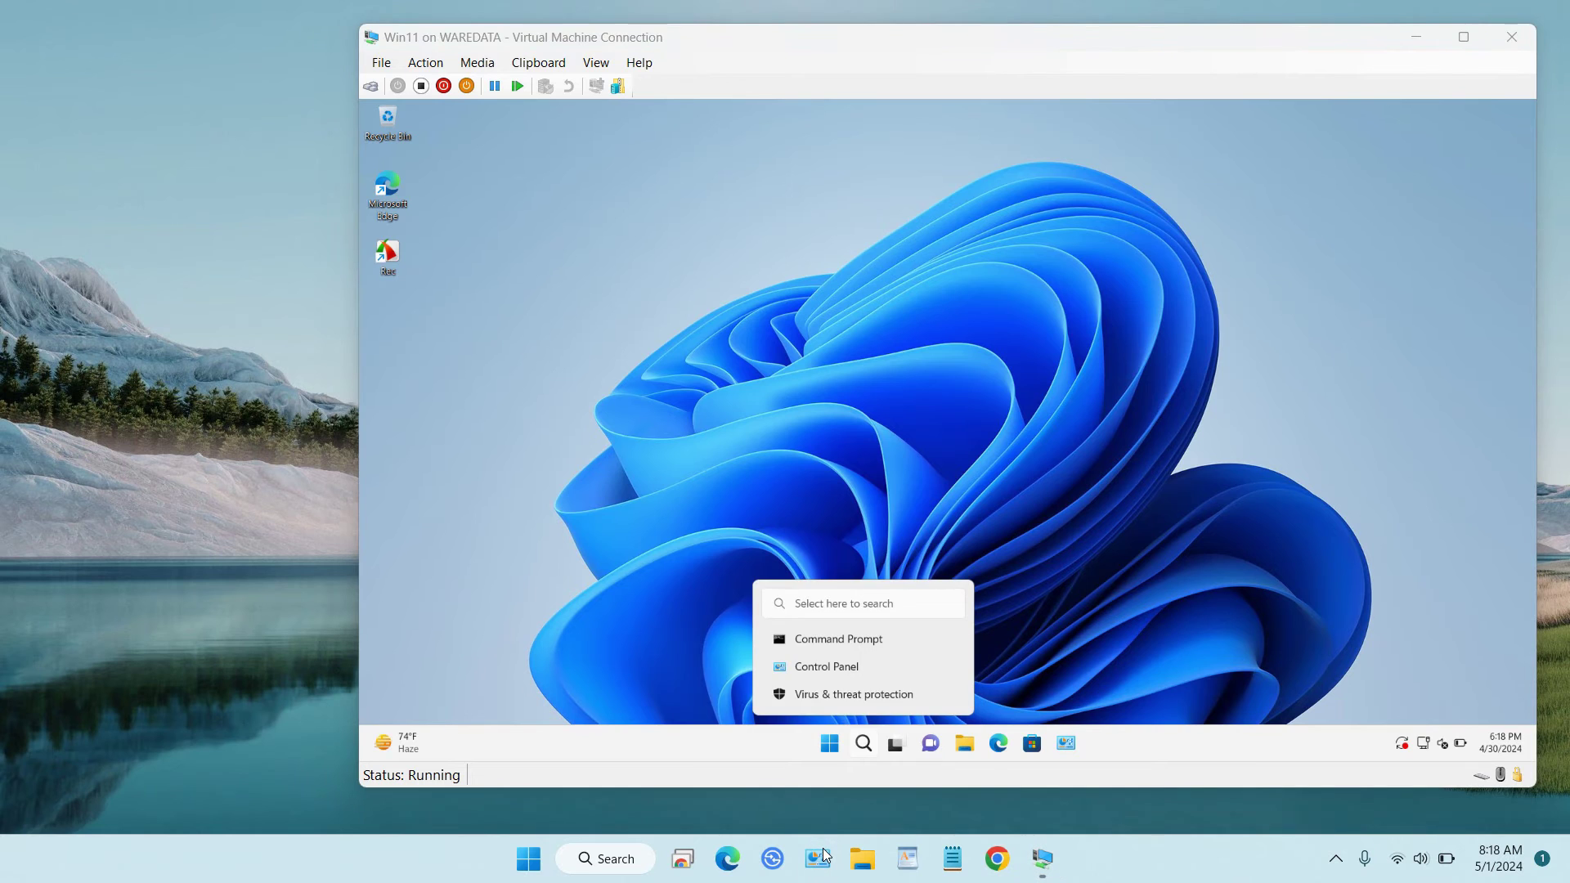
left_click(826, 666)
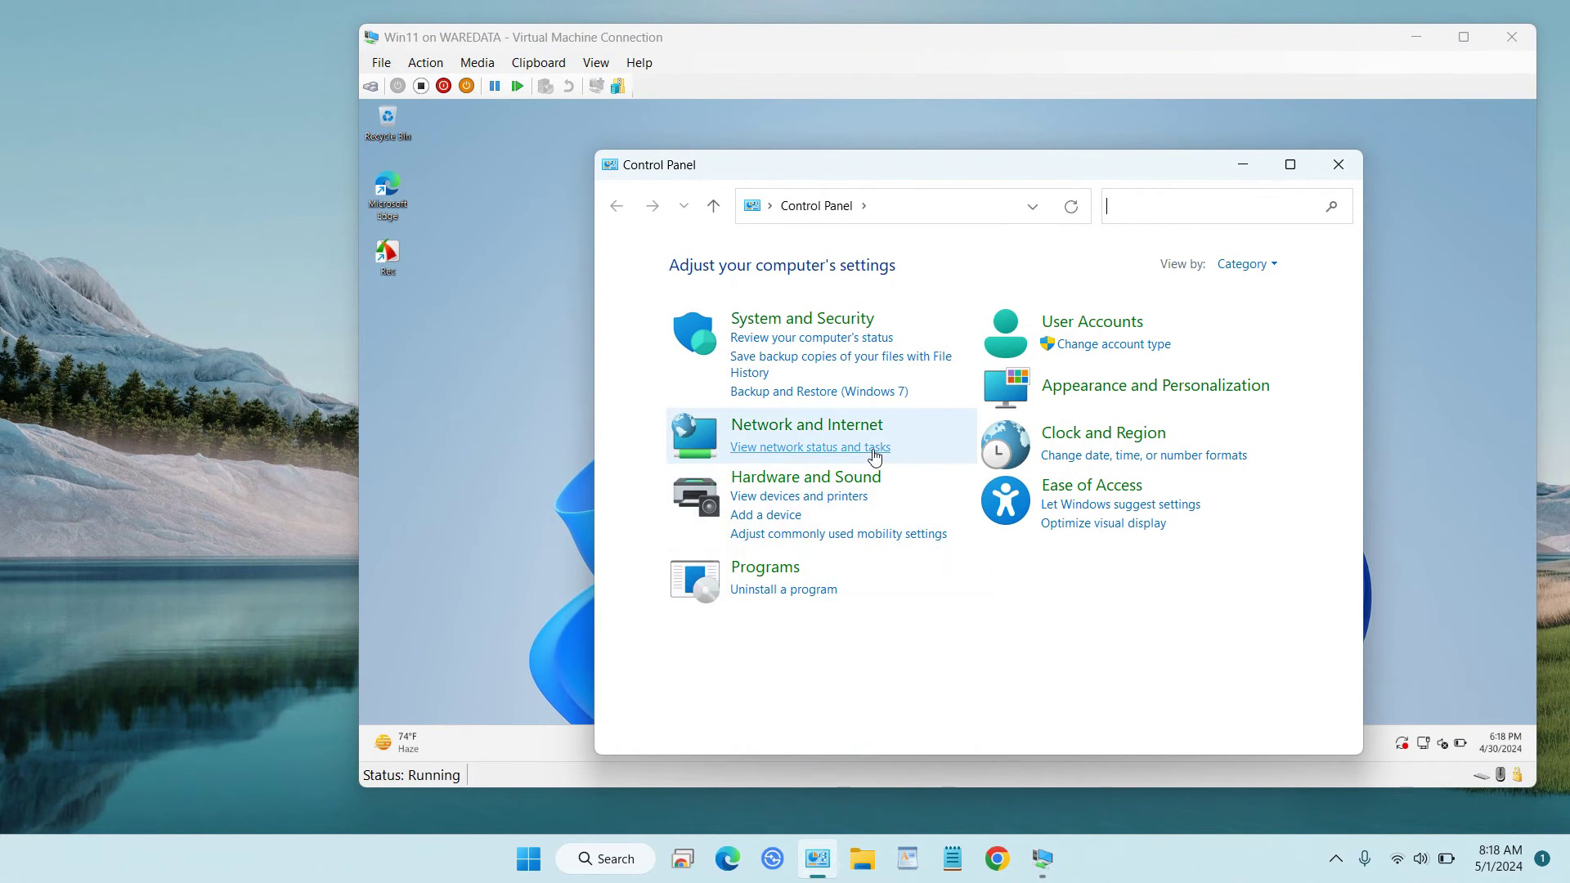
left_click(1337, 165)
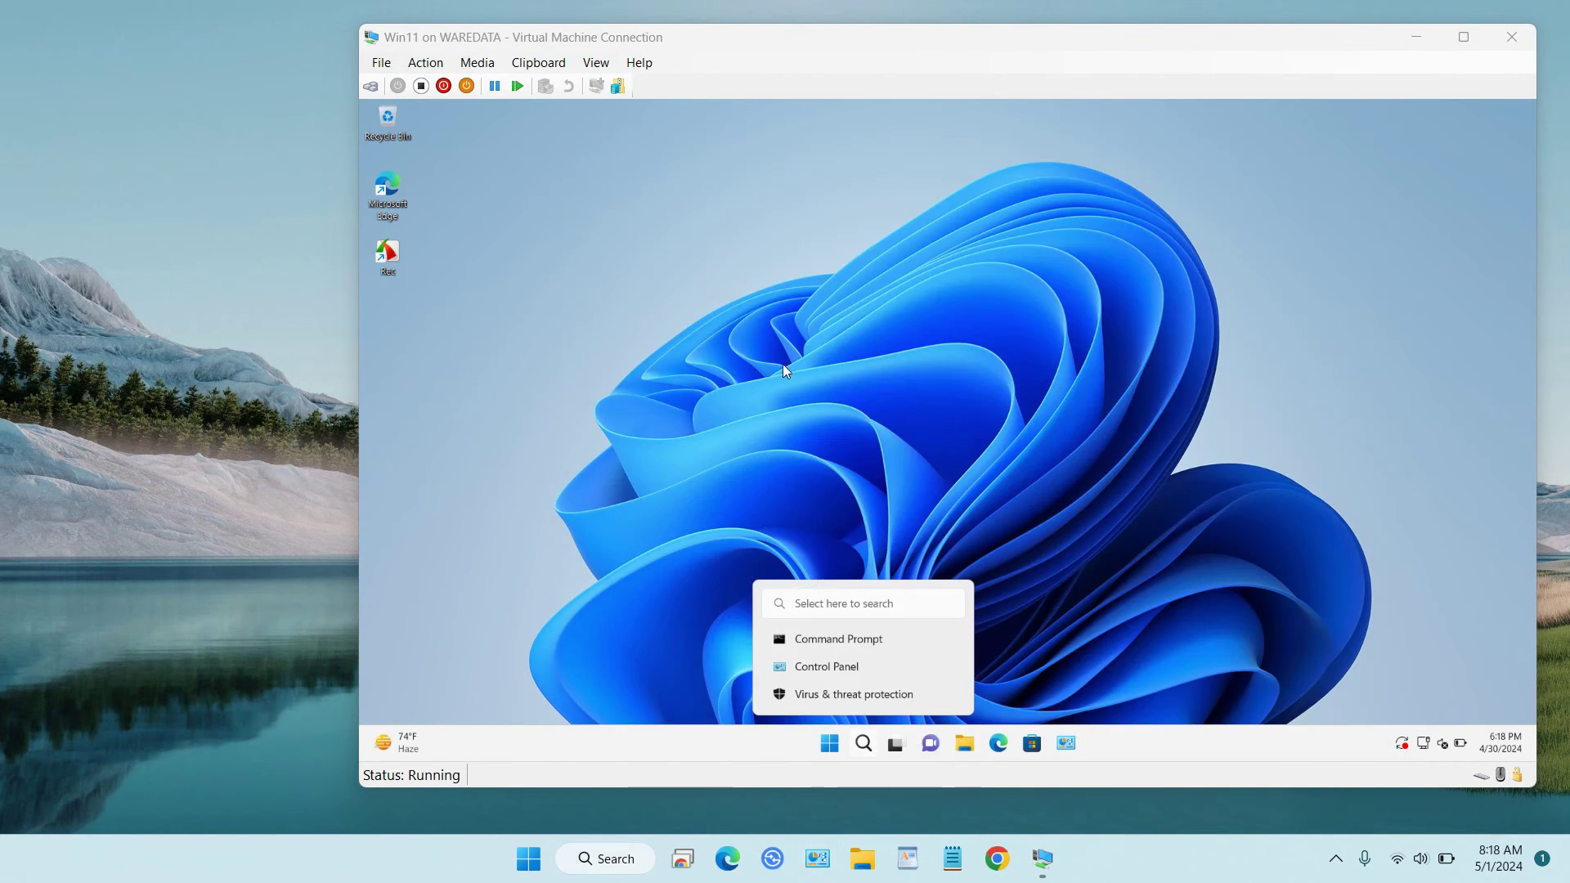
- Minimize the virtual machine and open the host's advanced sharing settings through Control Panel's Network and Sharing Center
left_click(1416, 44)
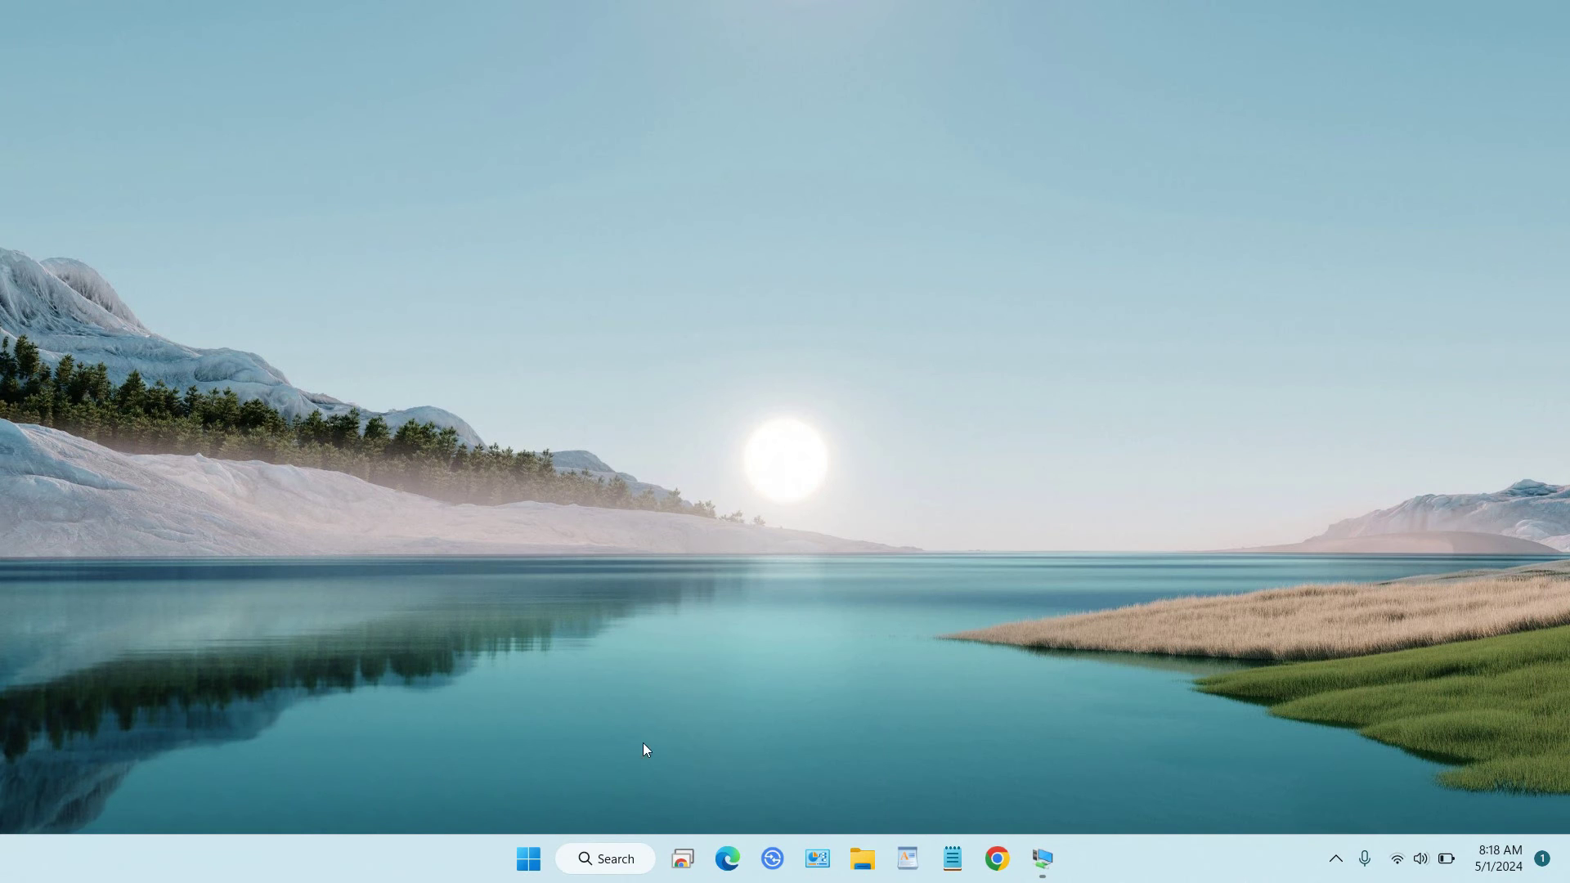
left_click(615, 860)
type("contro")
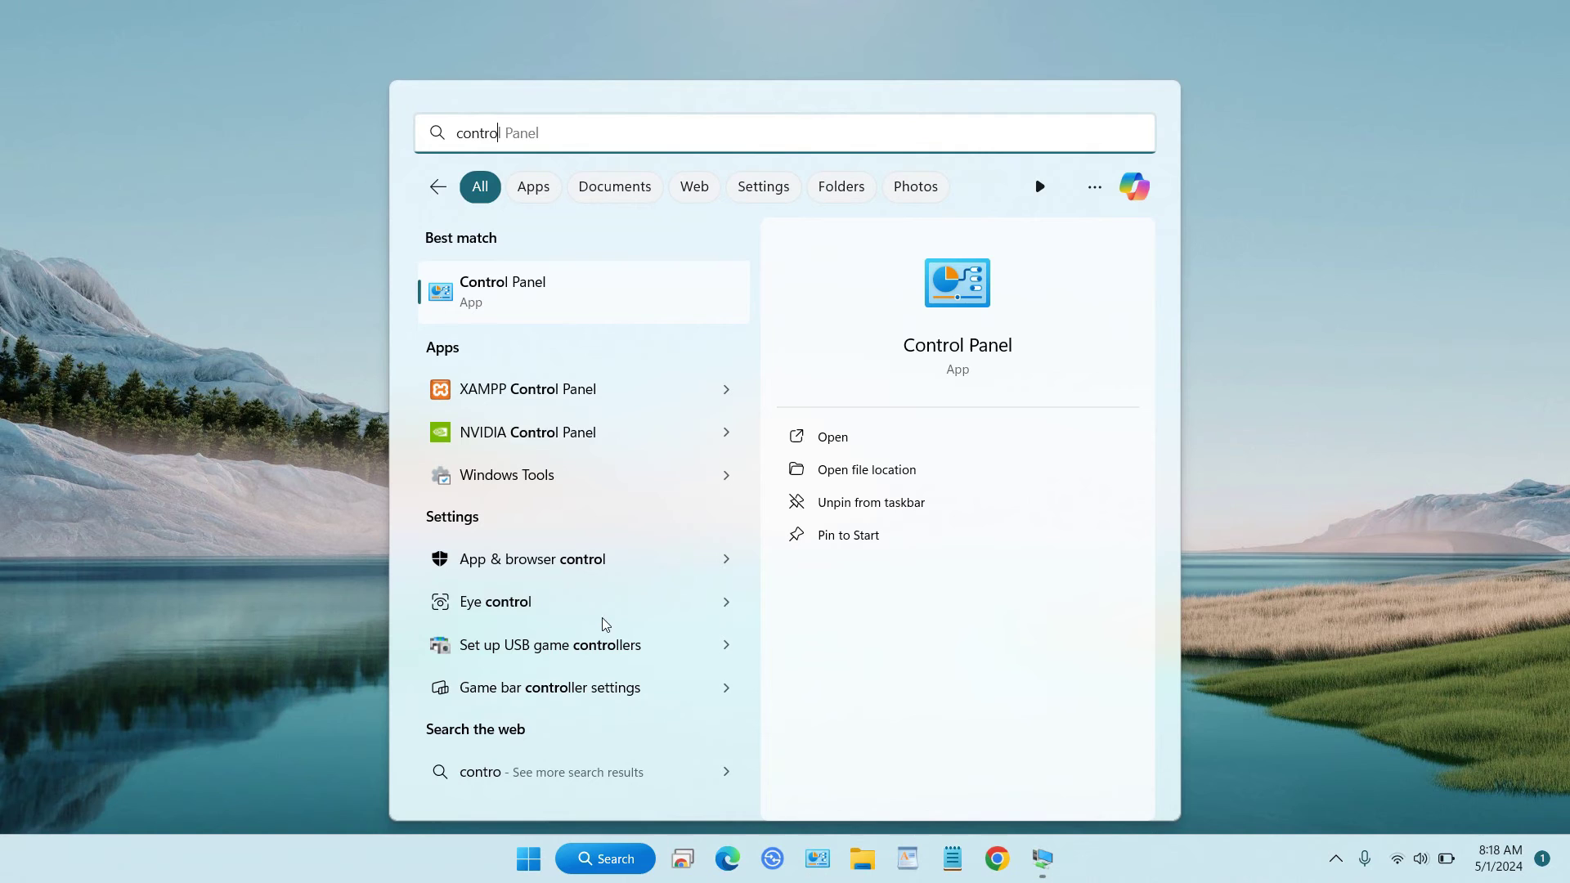
left_click(518, 302)
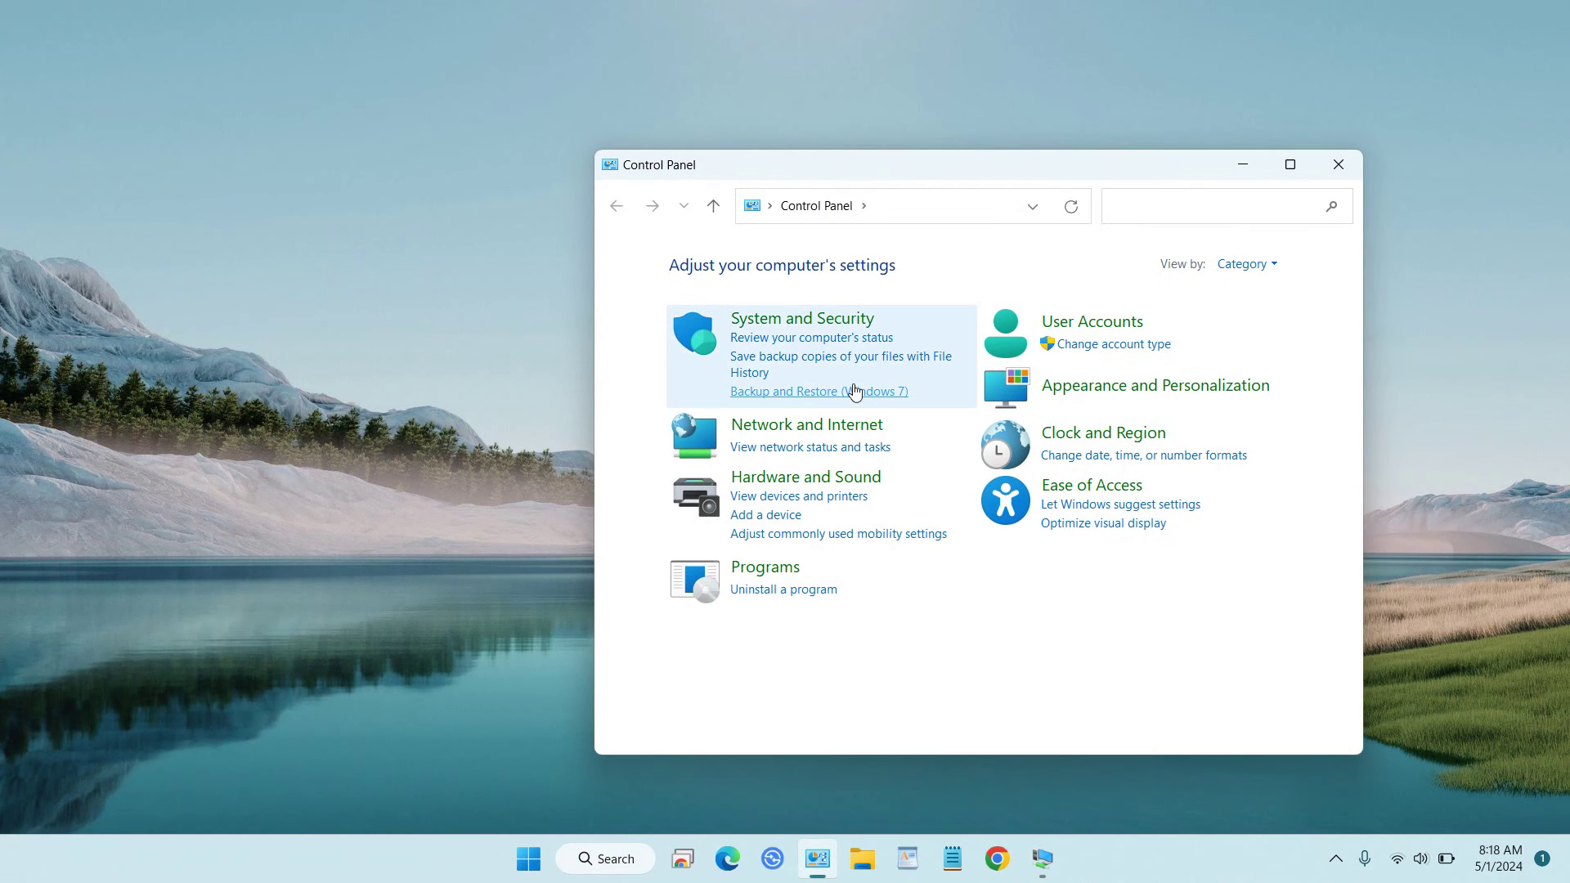
left_click(838, 456)
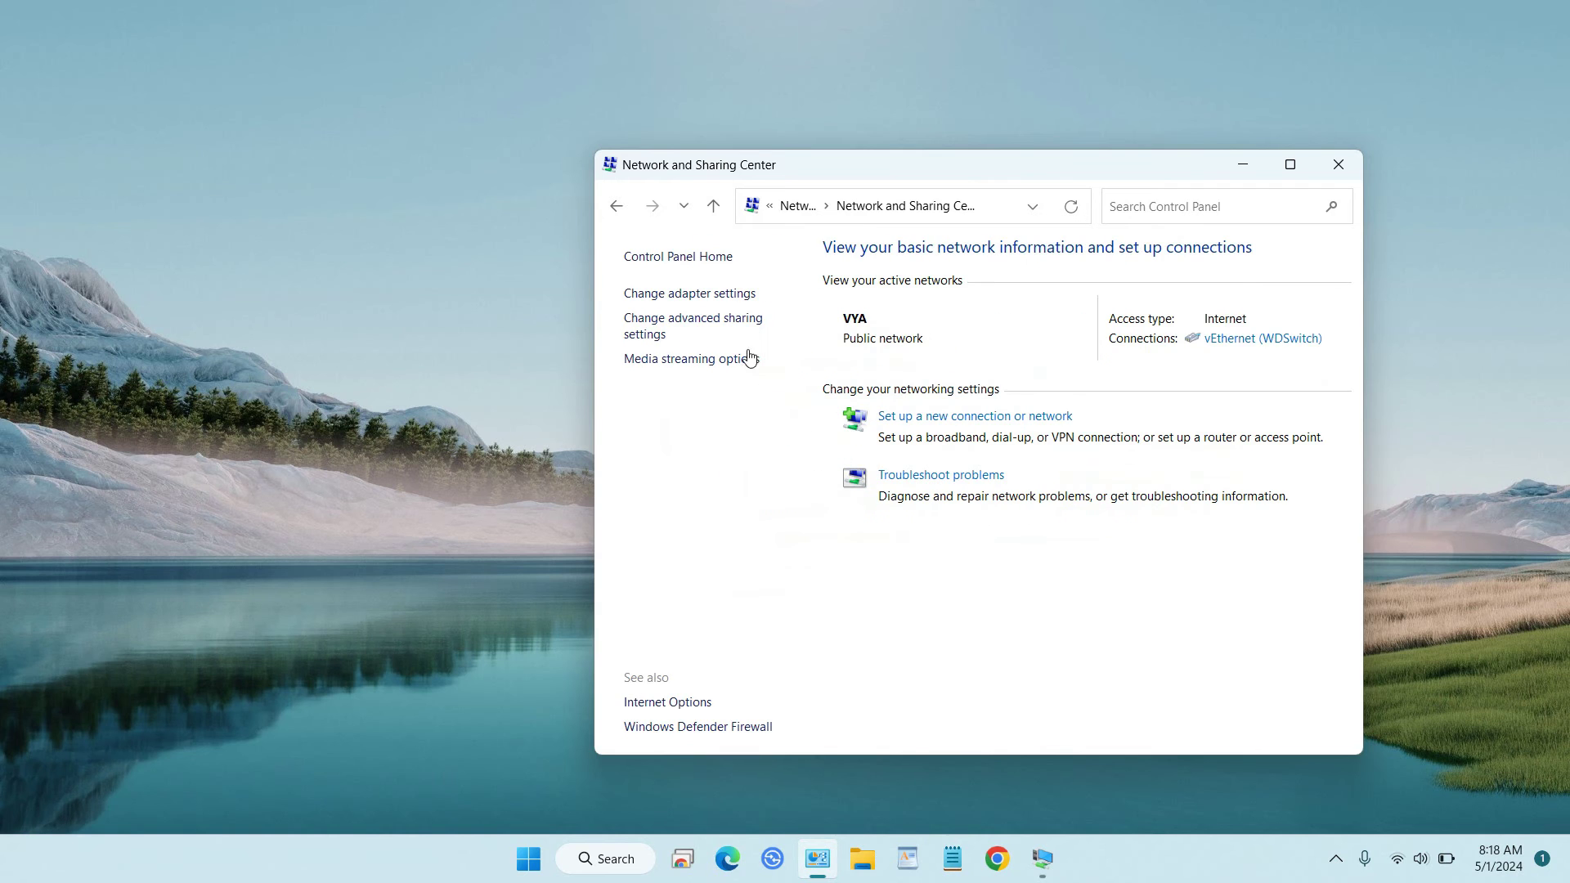
left_click(711, 323)
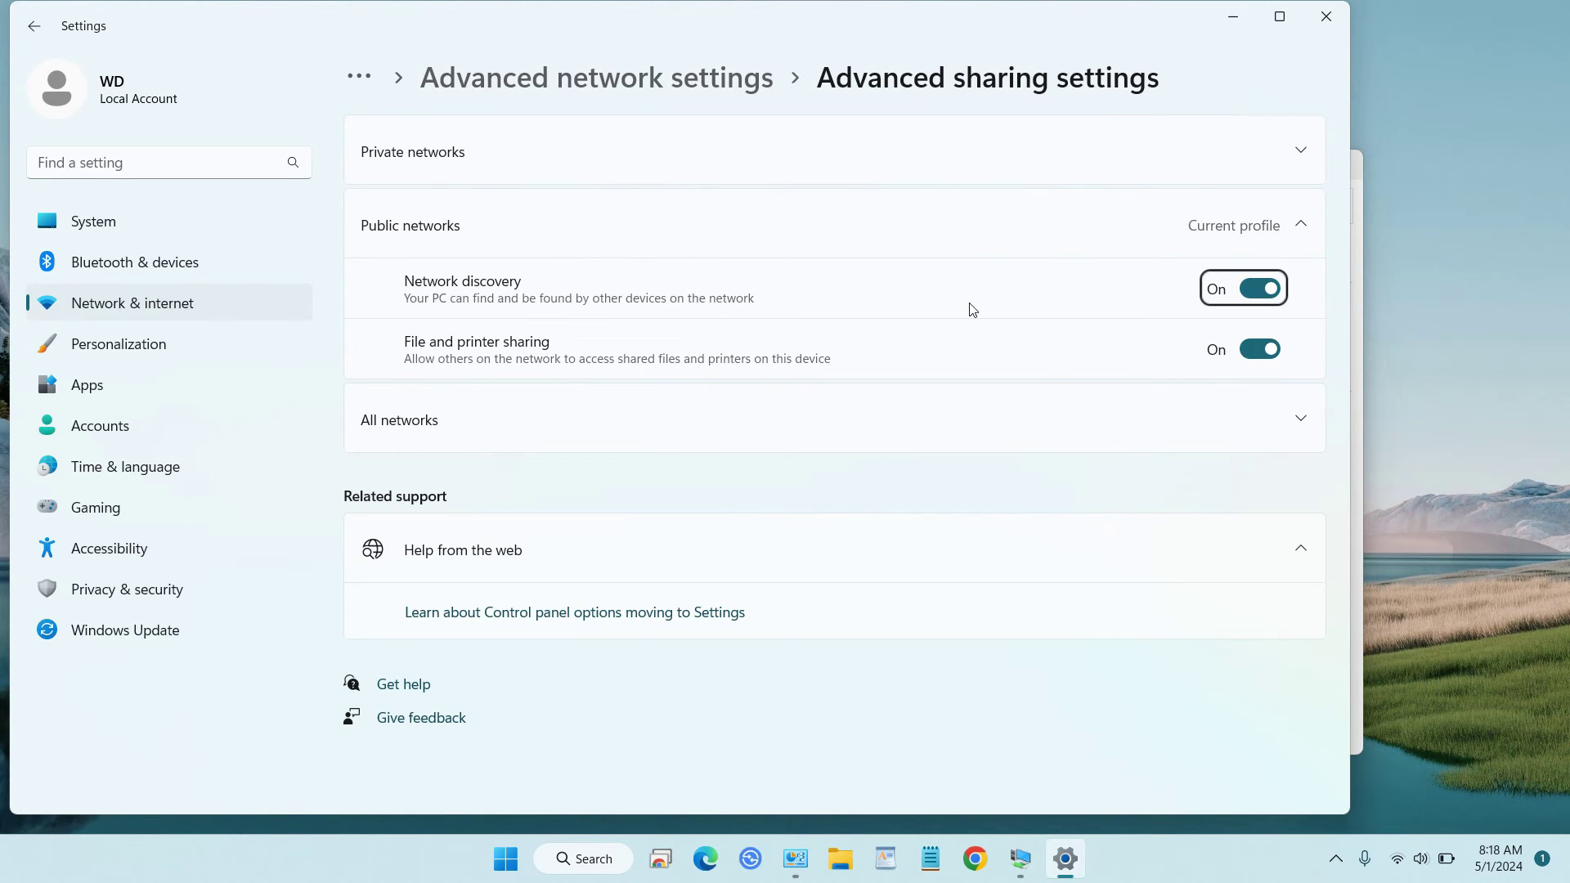
- Examine the host's network discovery, file sharing, encryption and password protection settings for private, public and all networks
left_click(1290, 420)
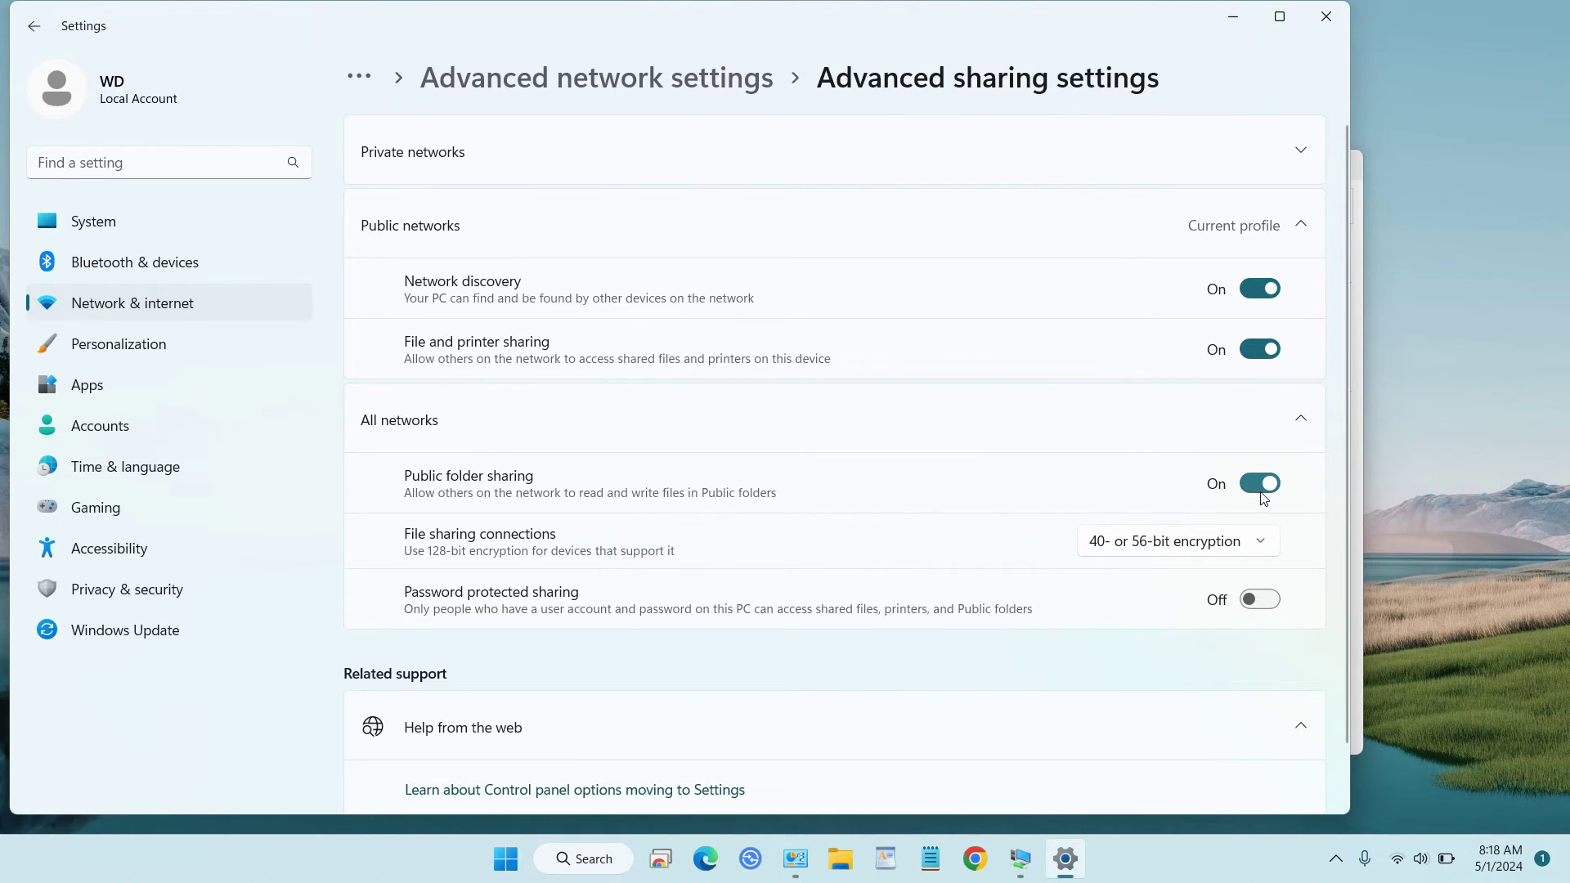
scroll(1097, 499, "down", 2)
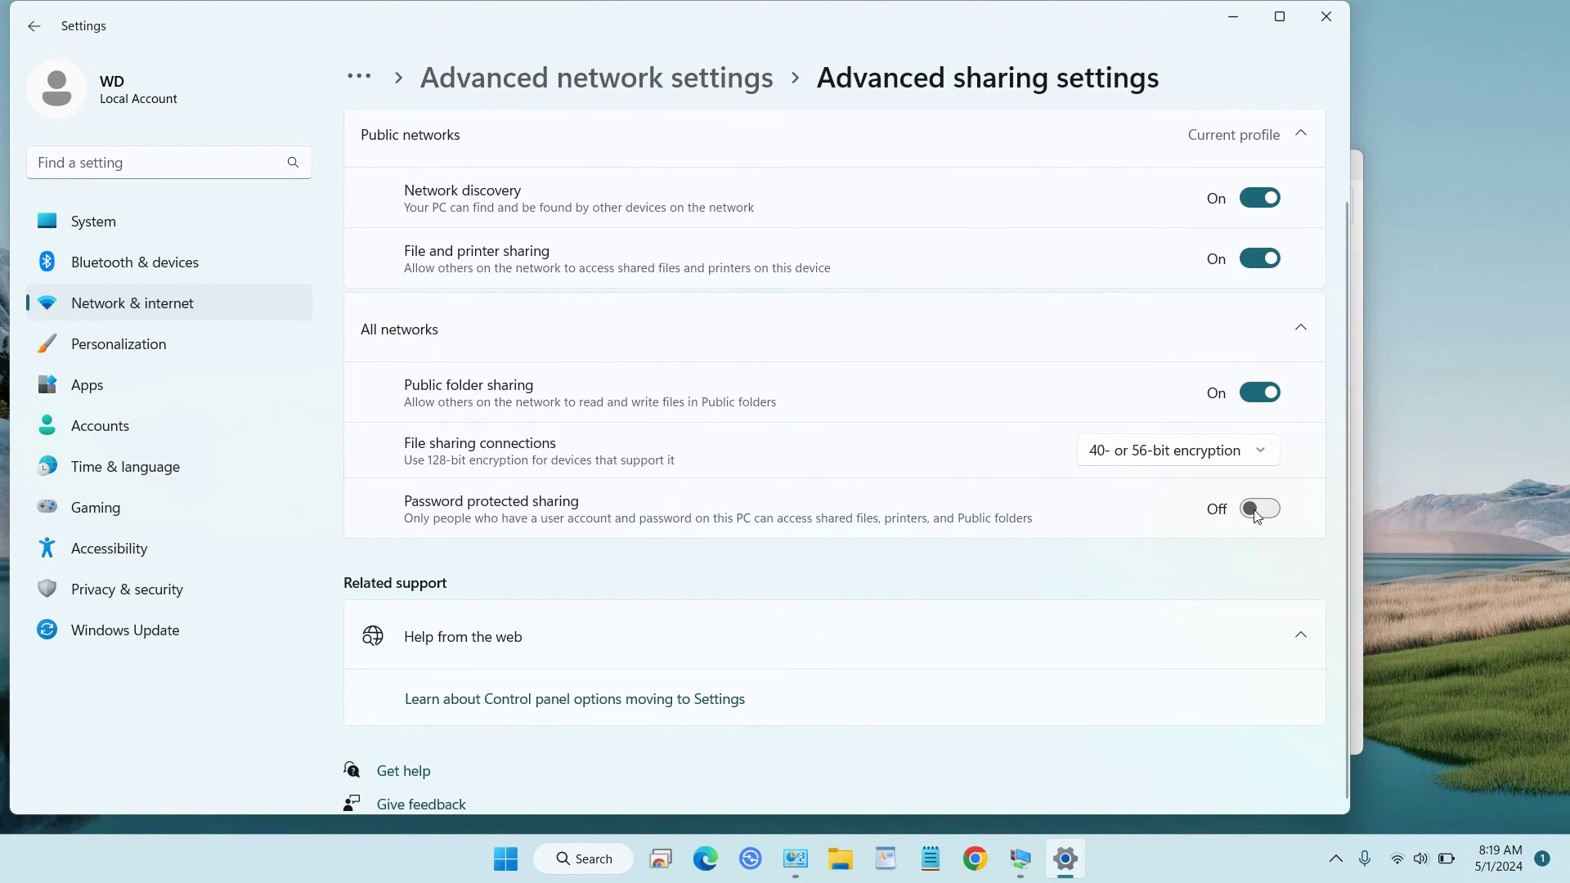
scroll(1246, 514, "up", 1)
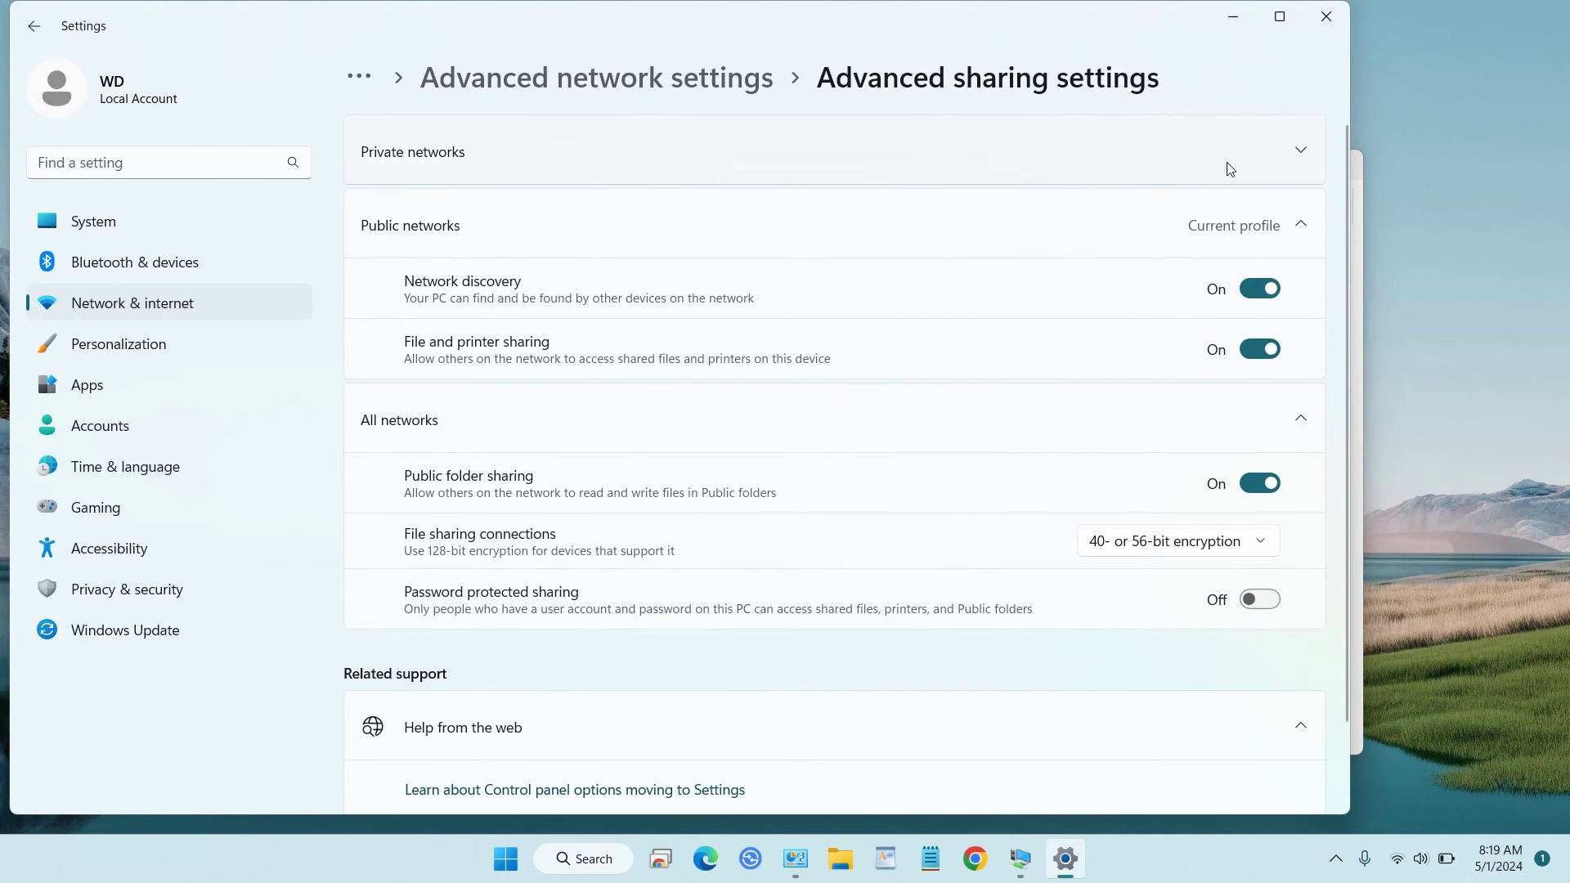
left_click(1290, 158)
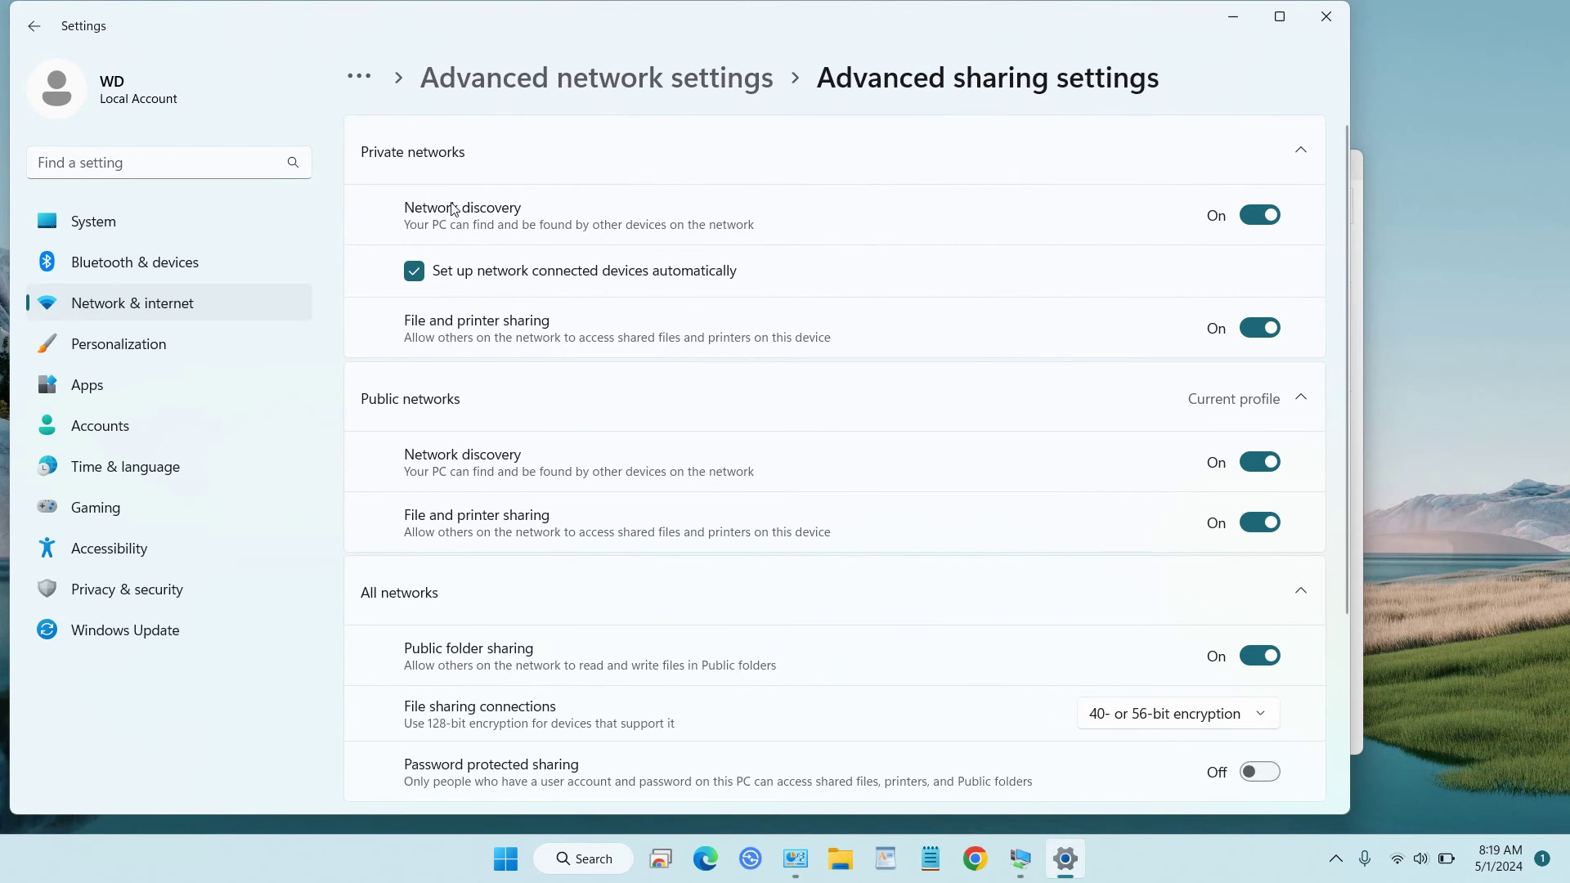
scroll(1210, 360, "down", 3)
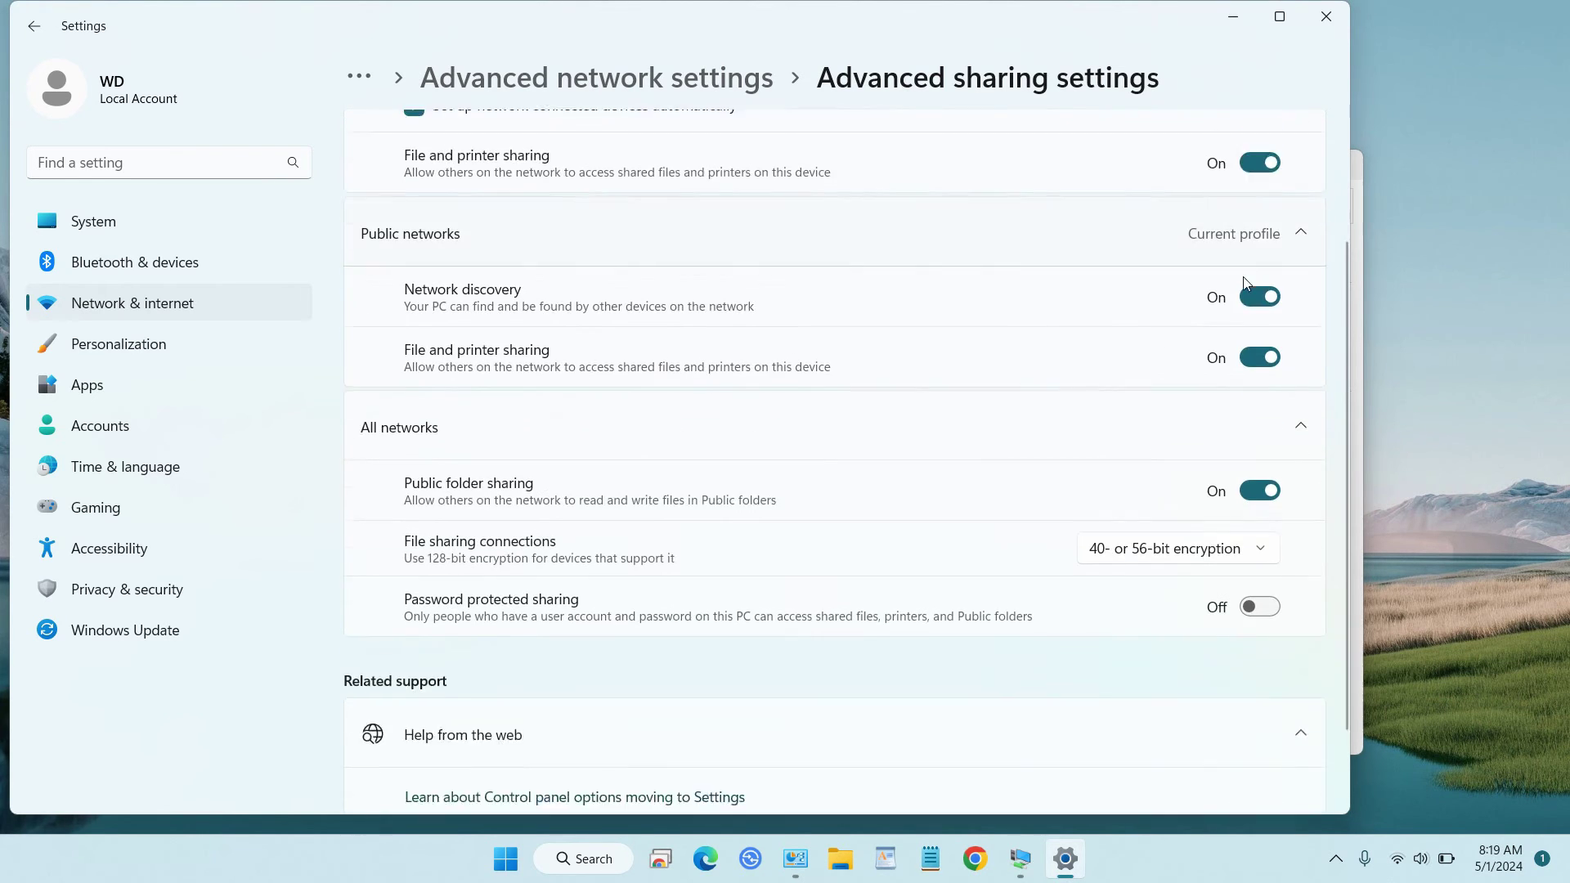
scroll(1139, 480, "up", 3)
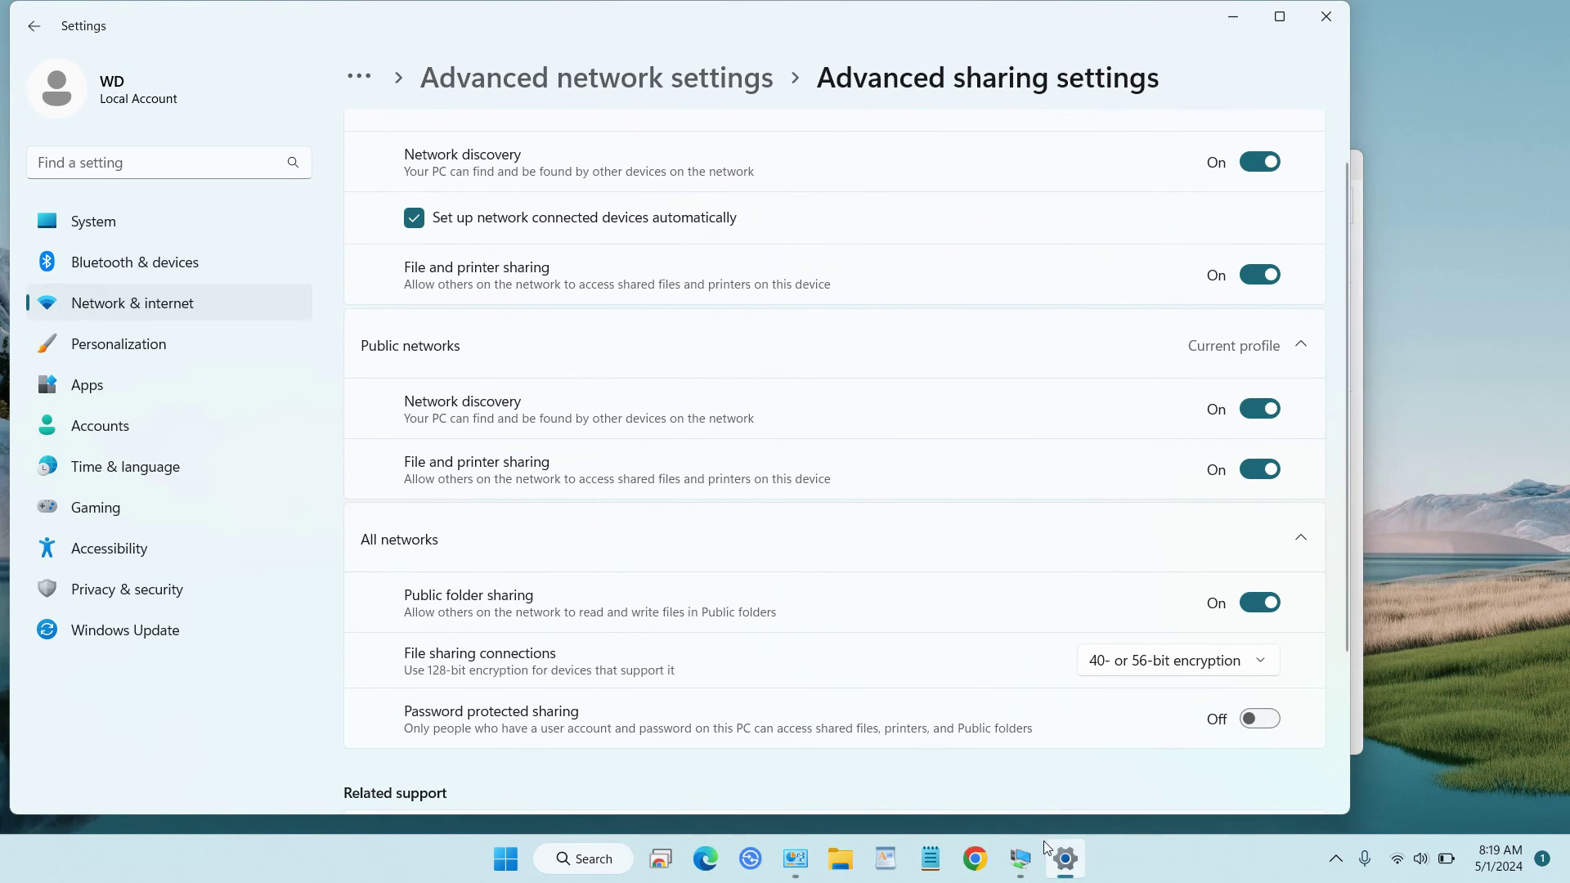
- Switch to the virtual machine in full screen and open its advanced sharing settings through the Network and Sharing Center
left_click(1022, 857)
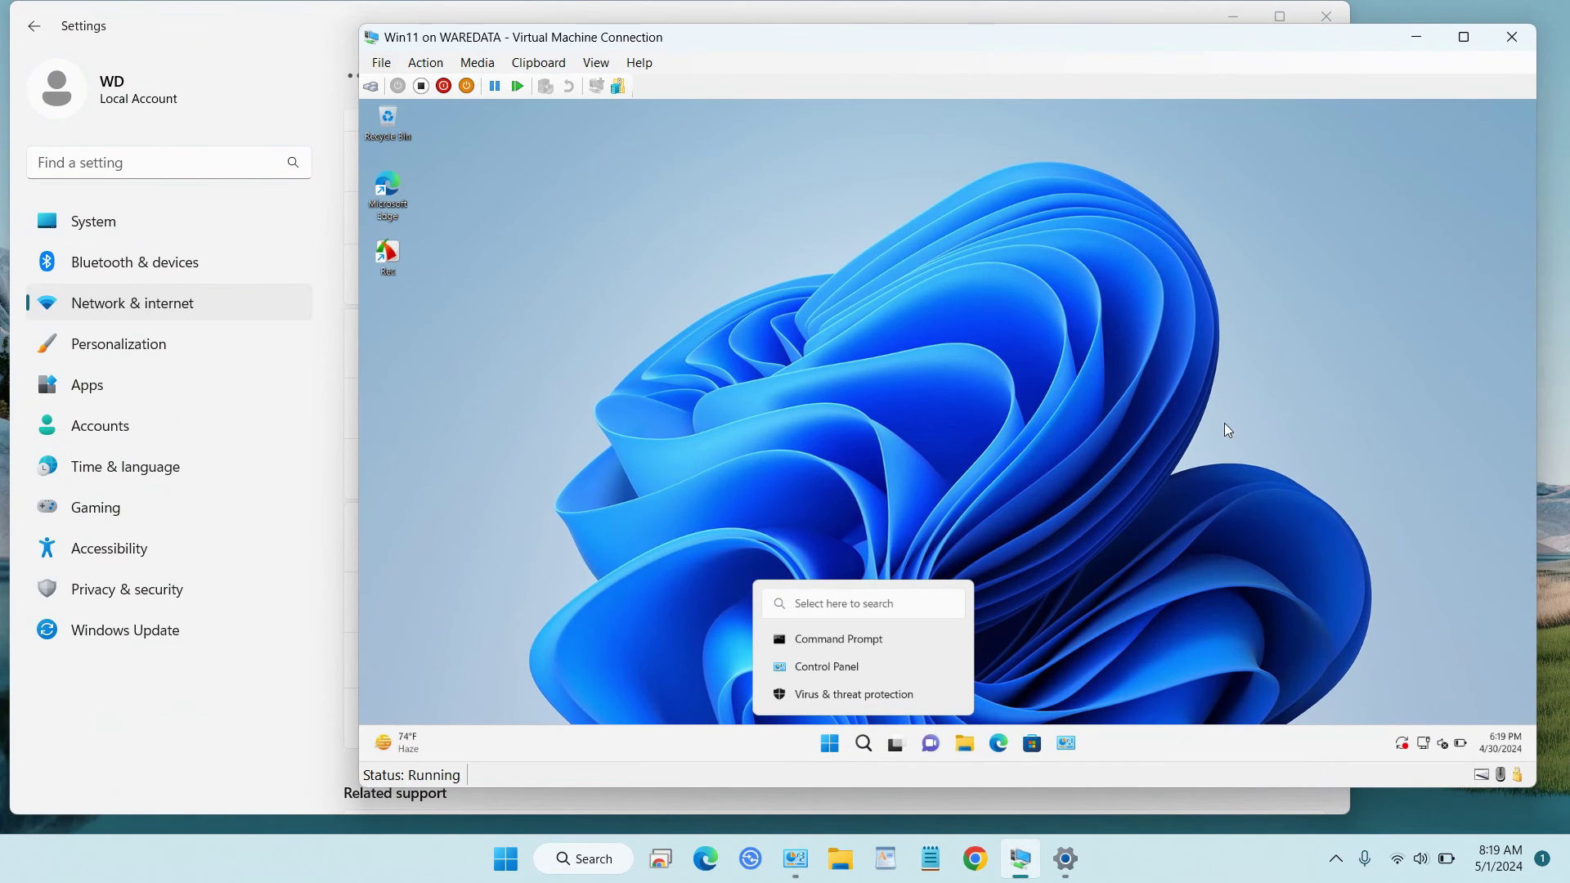
left_click(1463, 36)
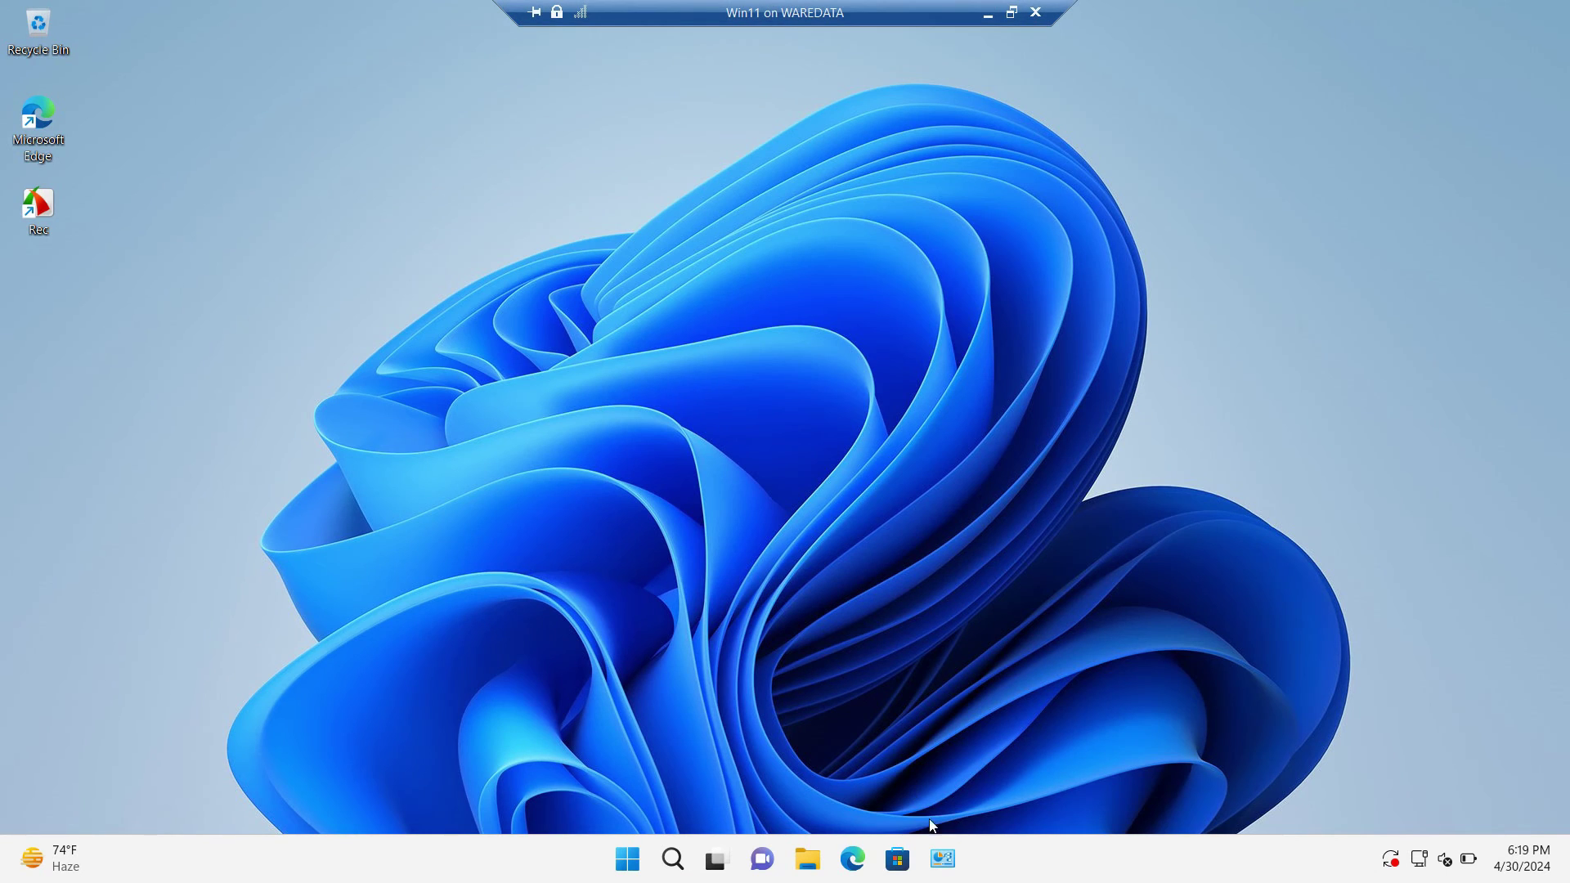
left_click(944, 858)
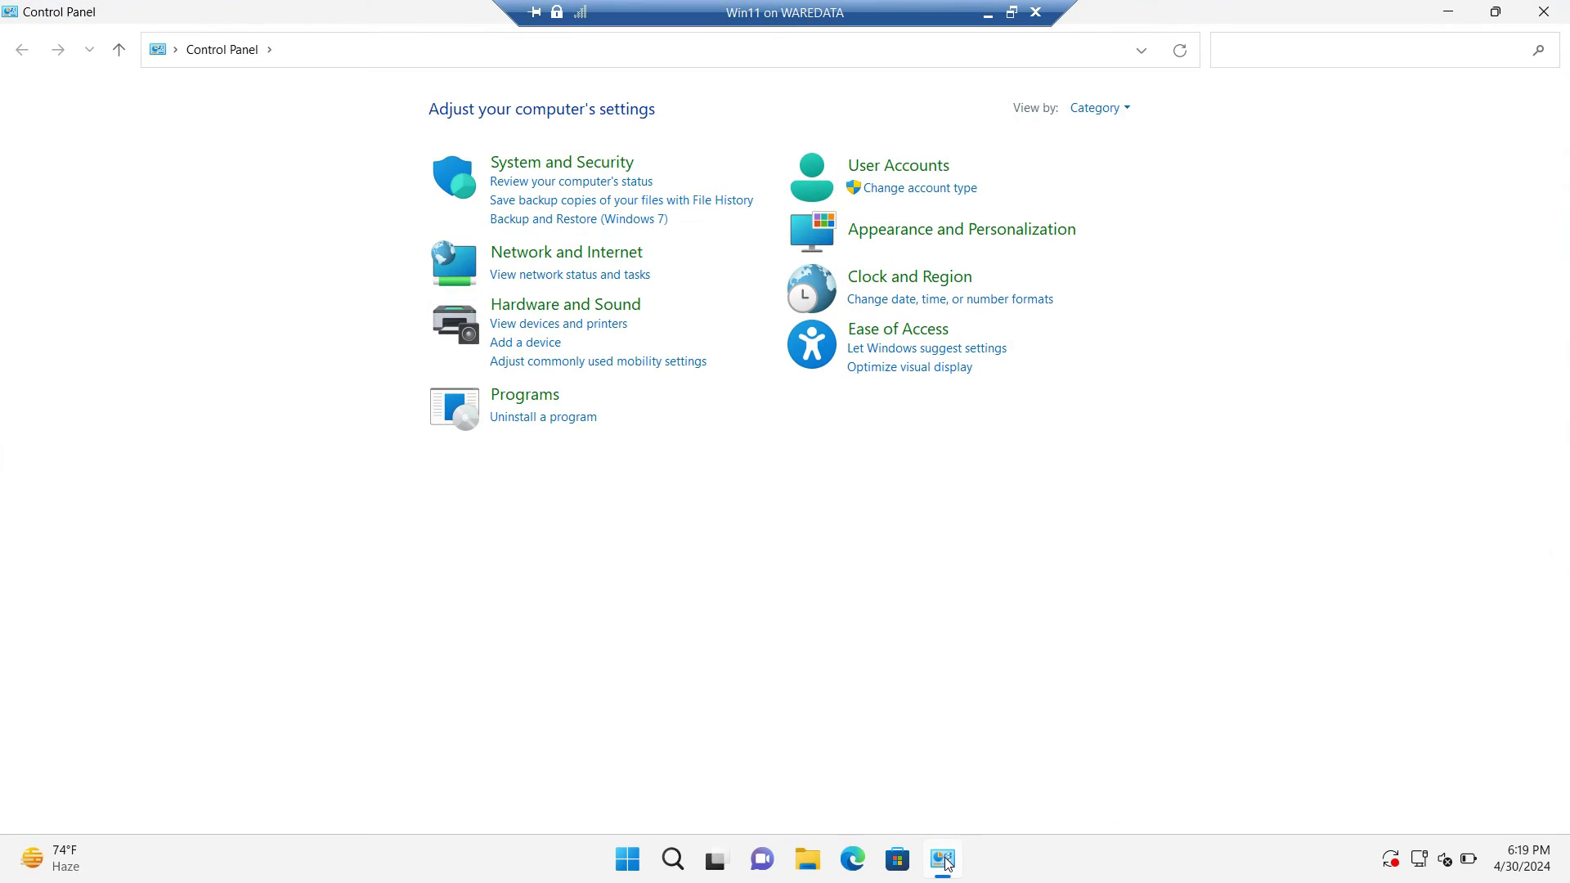
left_click(589, 278)
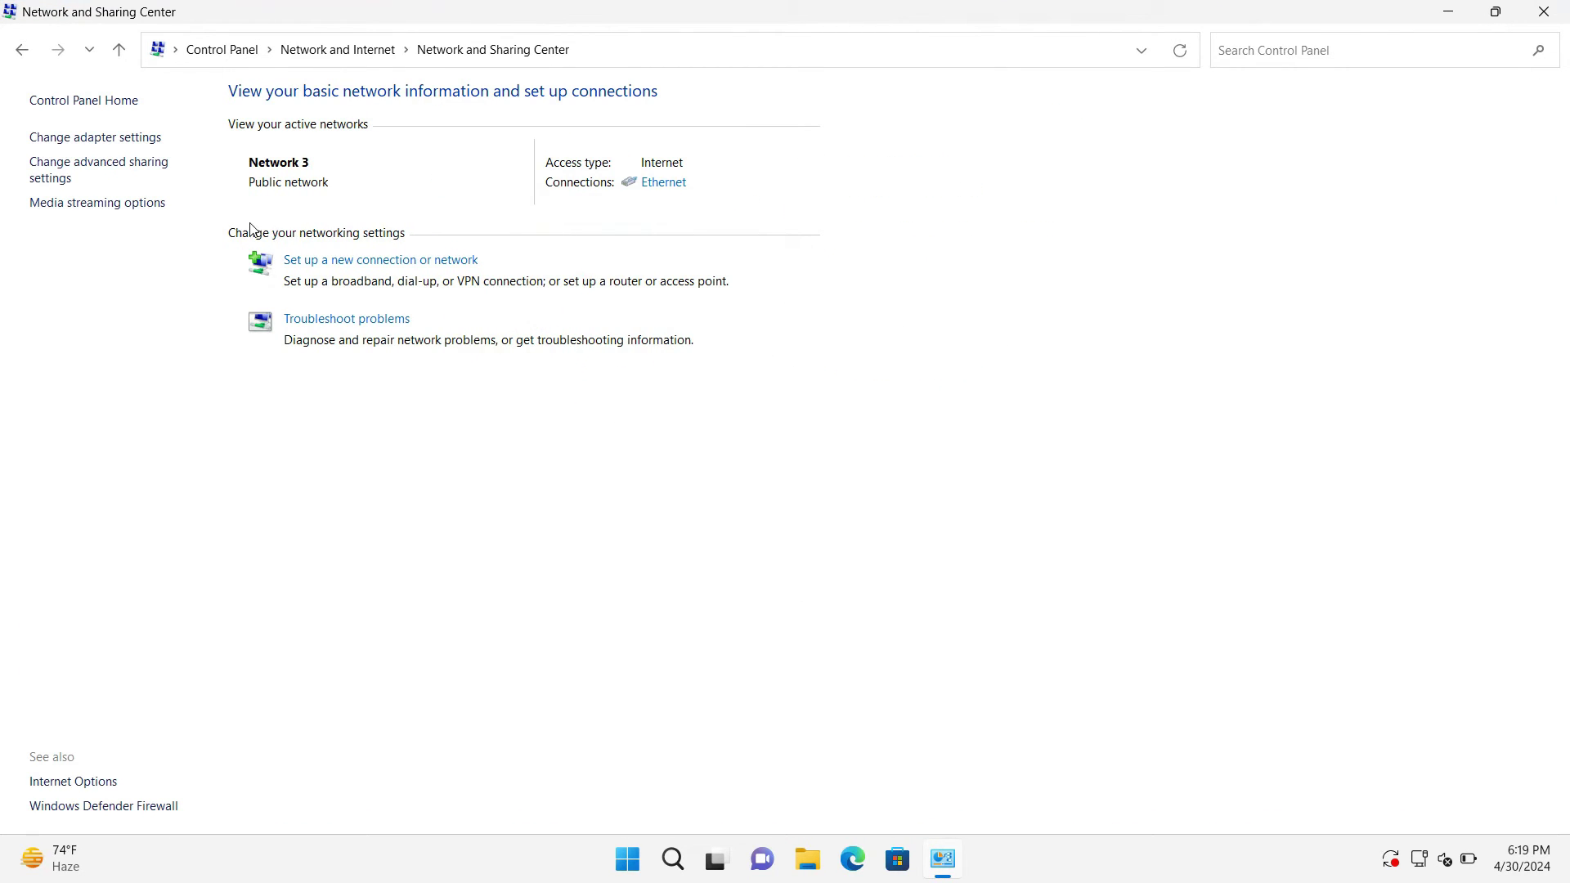
left_click(114, 177)
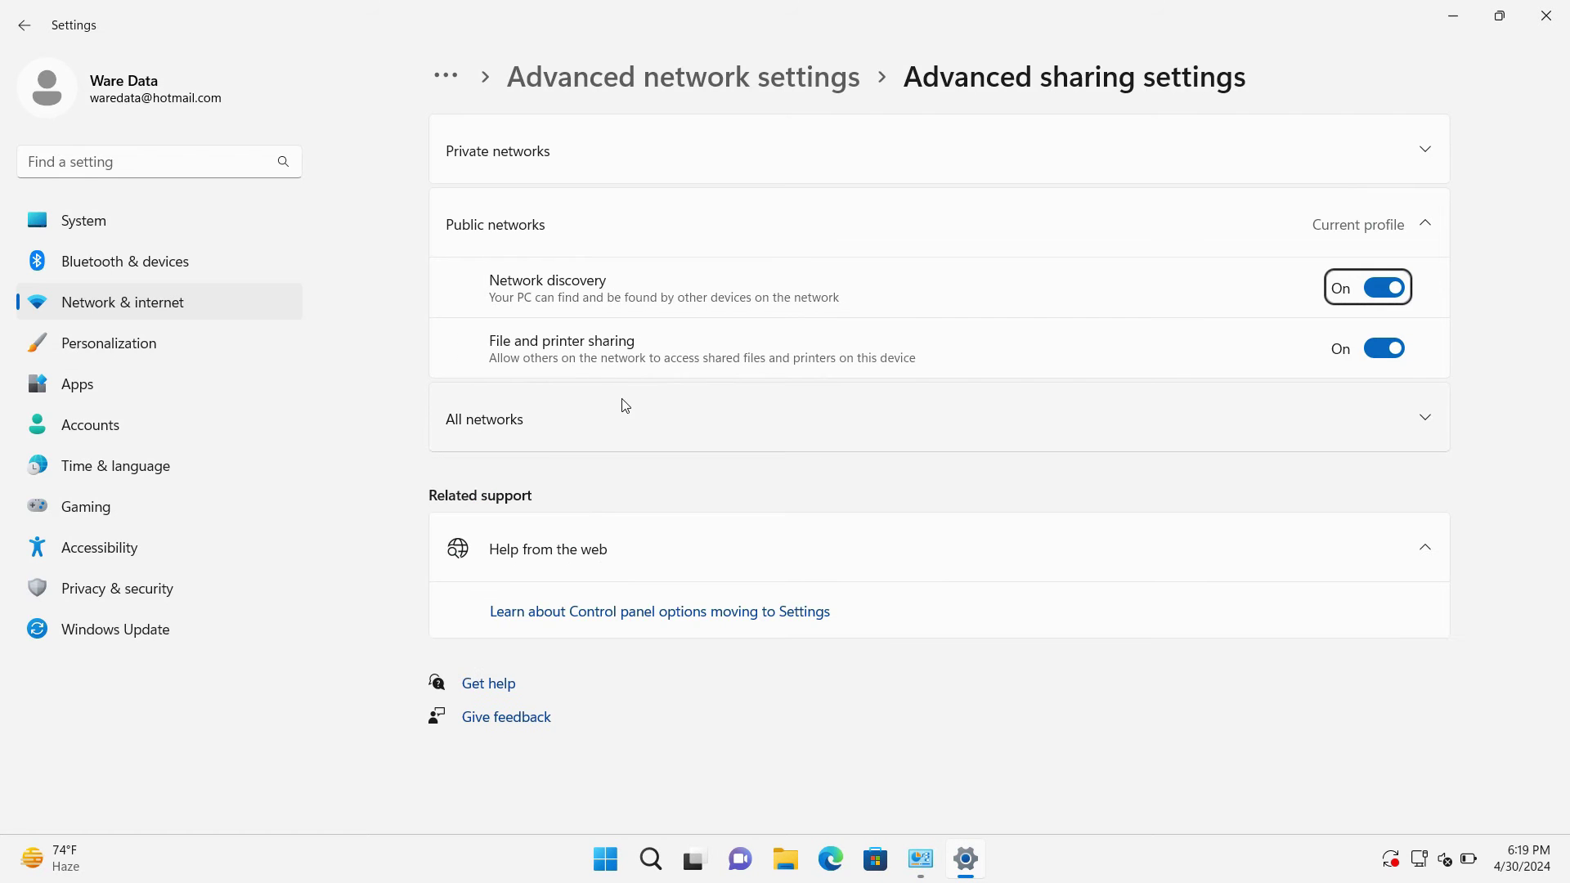
- Examine the virtual machine's sharing settings for private networks and all networks
left_click(1425, 154)
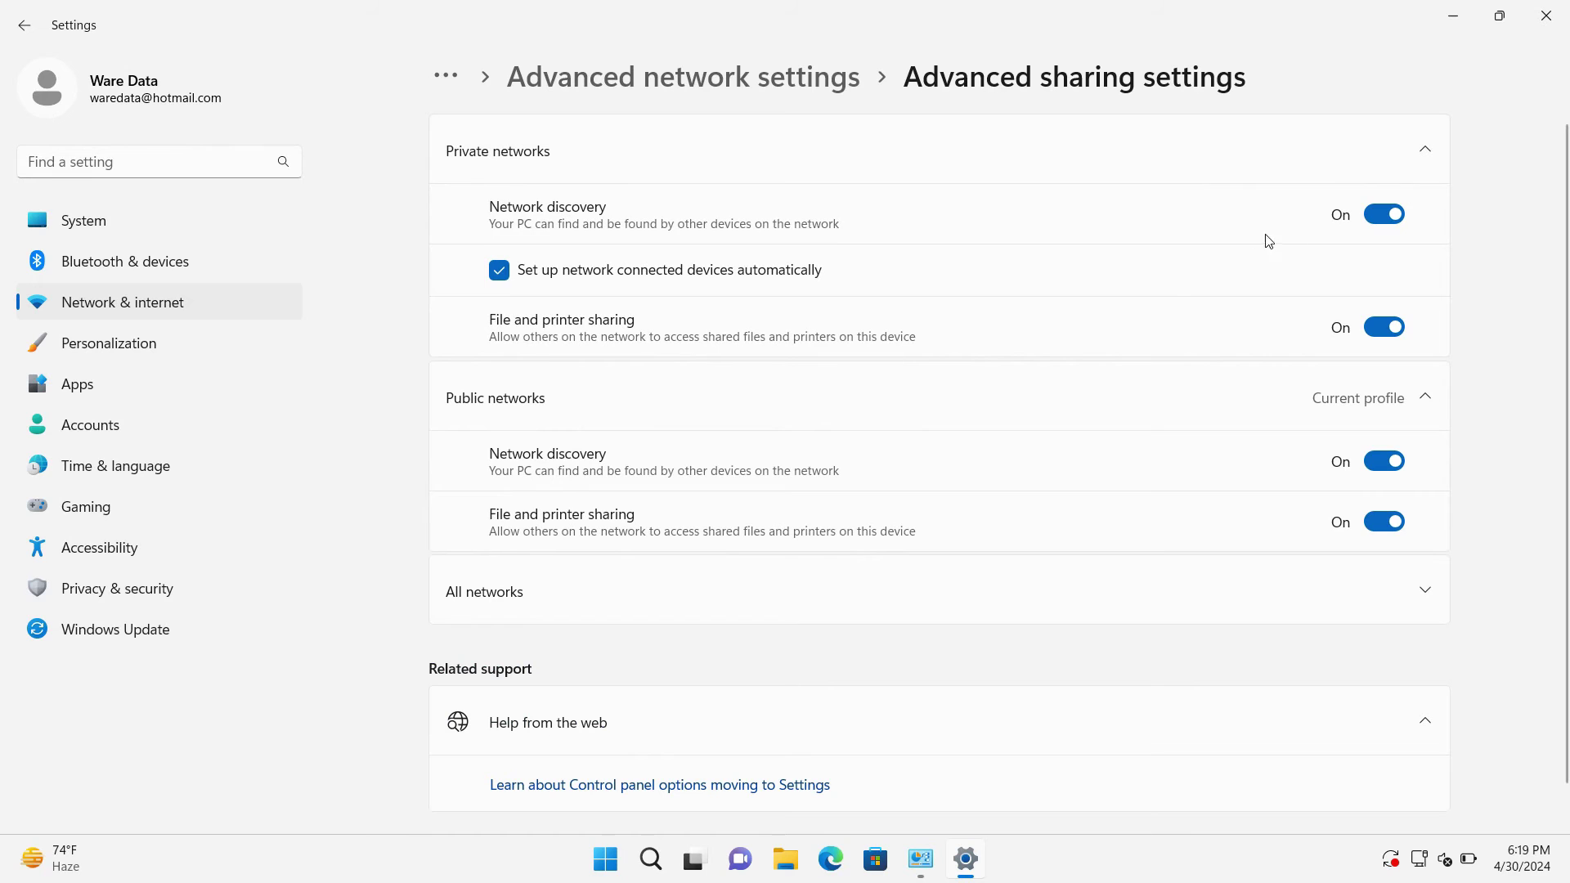
left_click(1335, 581)
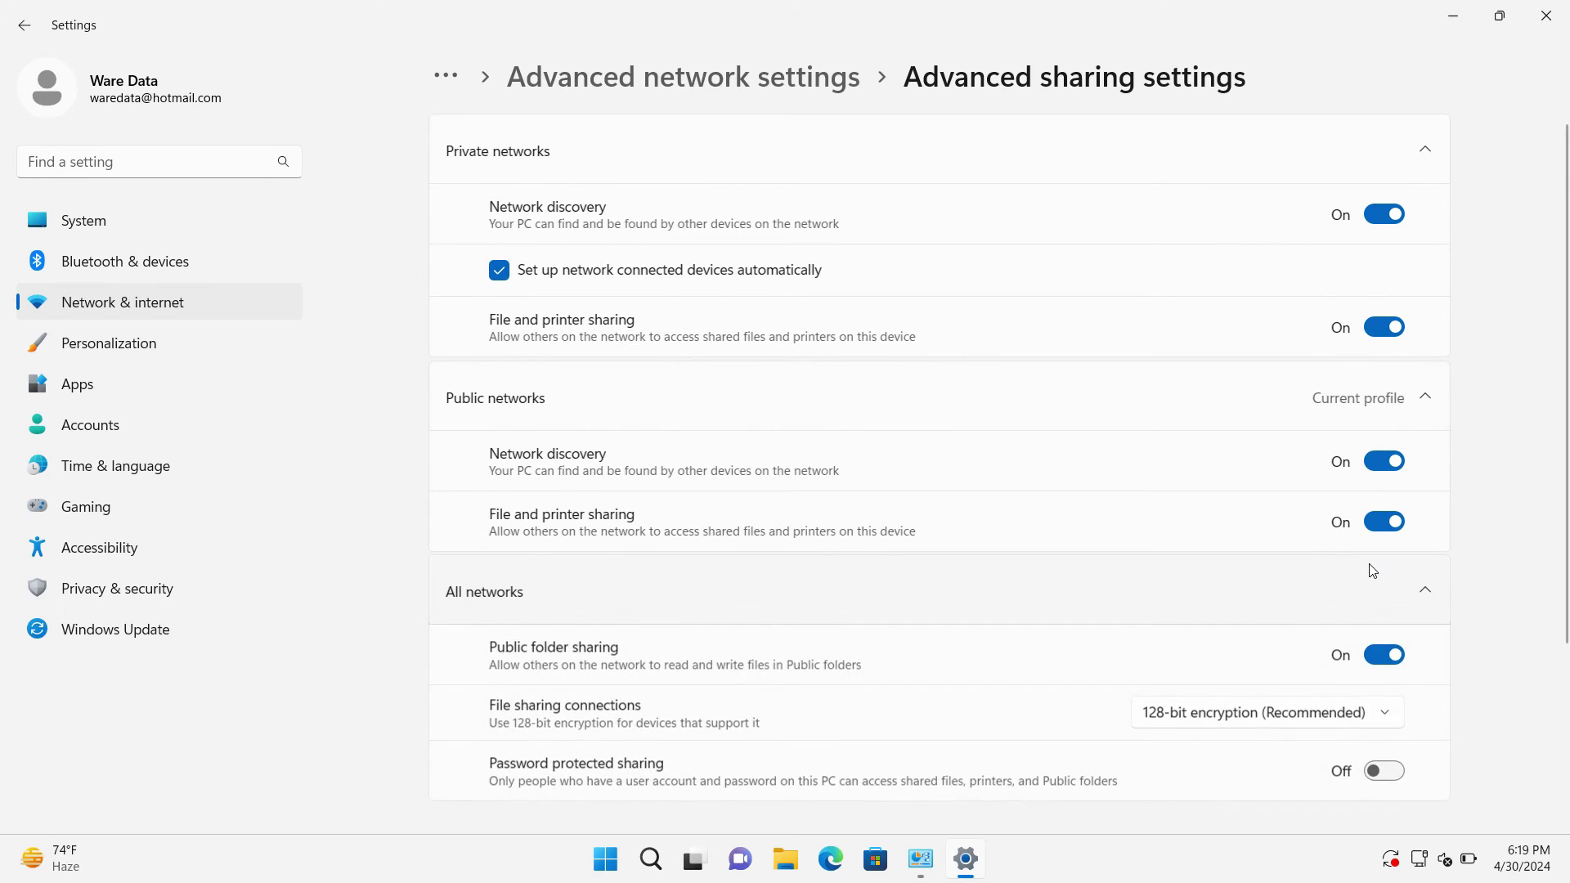
scroll(1382, 560, "down", 3)
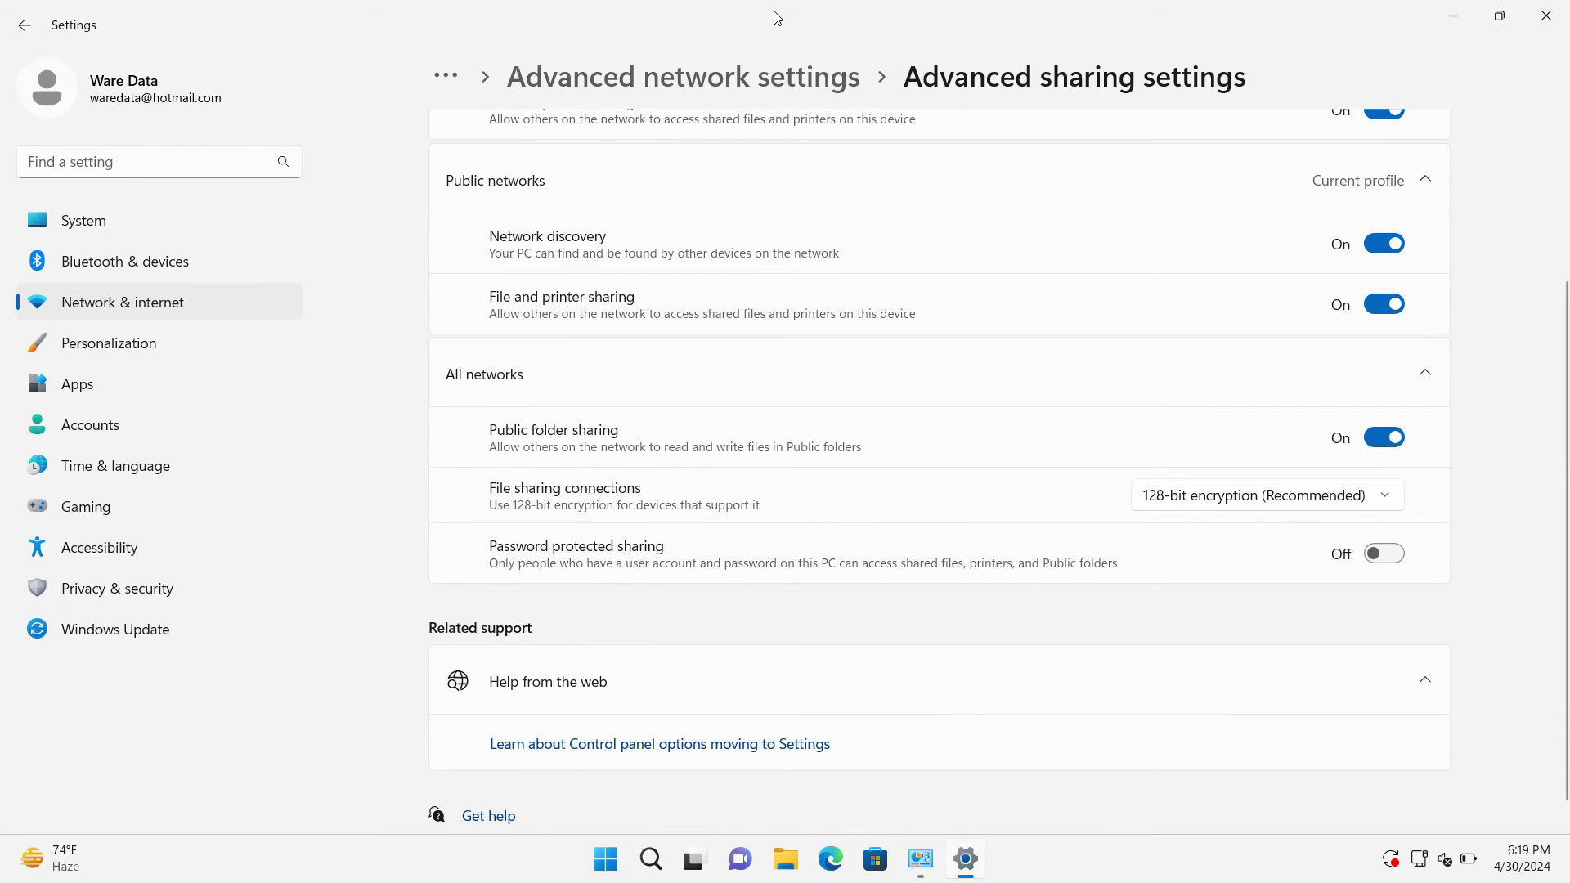
- Leave full screen, compare the virtual machine's sharing settings with the host's, and set its file sharing connections to 40- or 56-bit encryption
mouse_move(778, 6)
left_click(1012, 12)
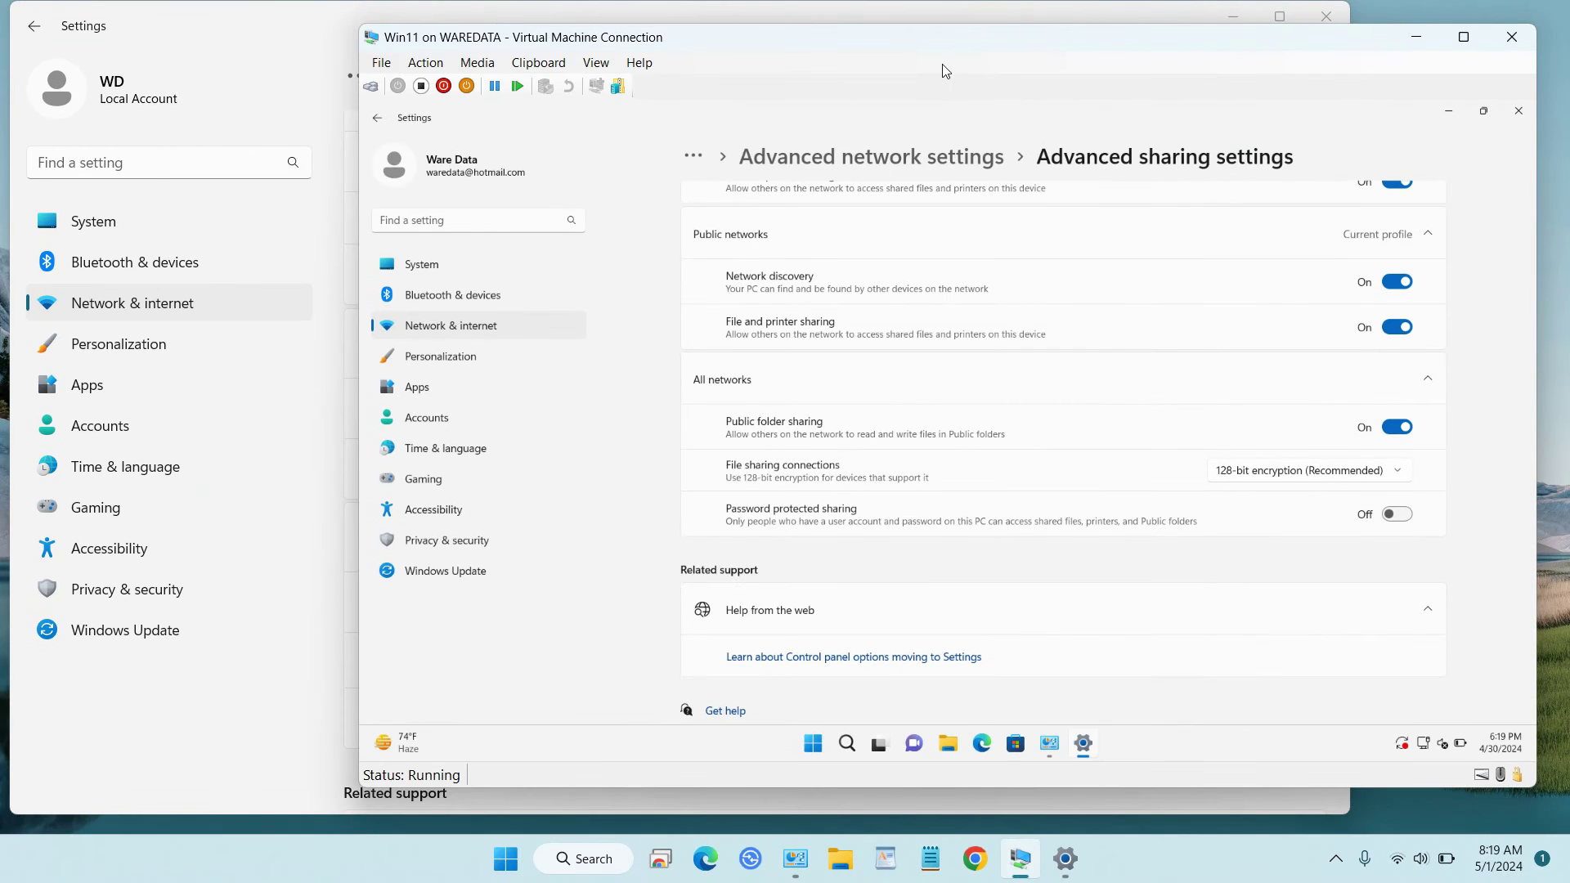
left_click_drag(844, 50, 1146, 748)
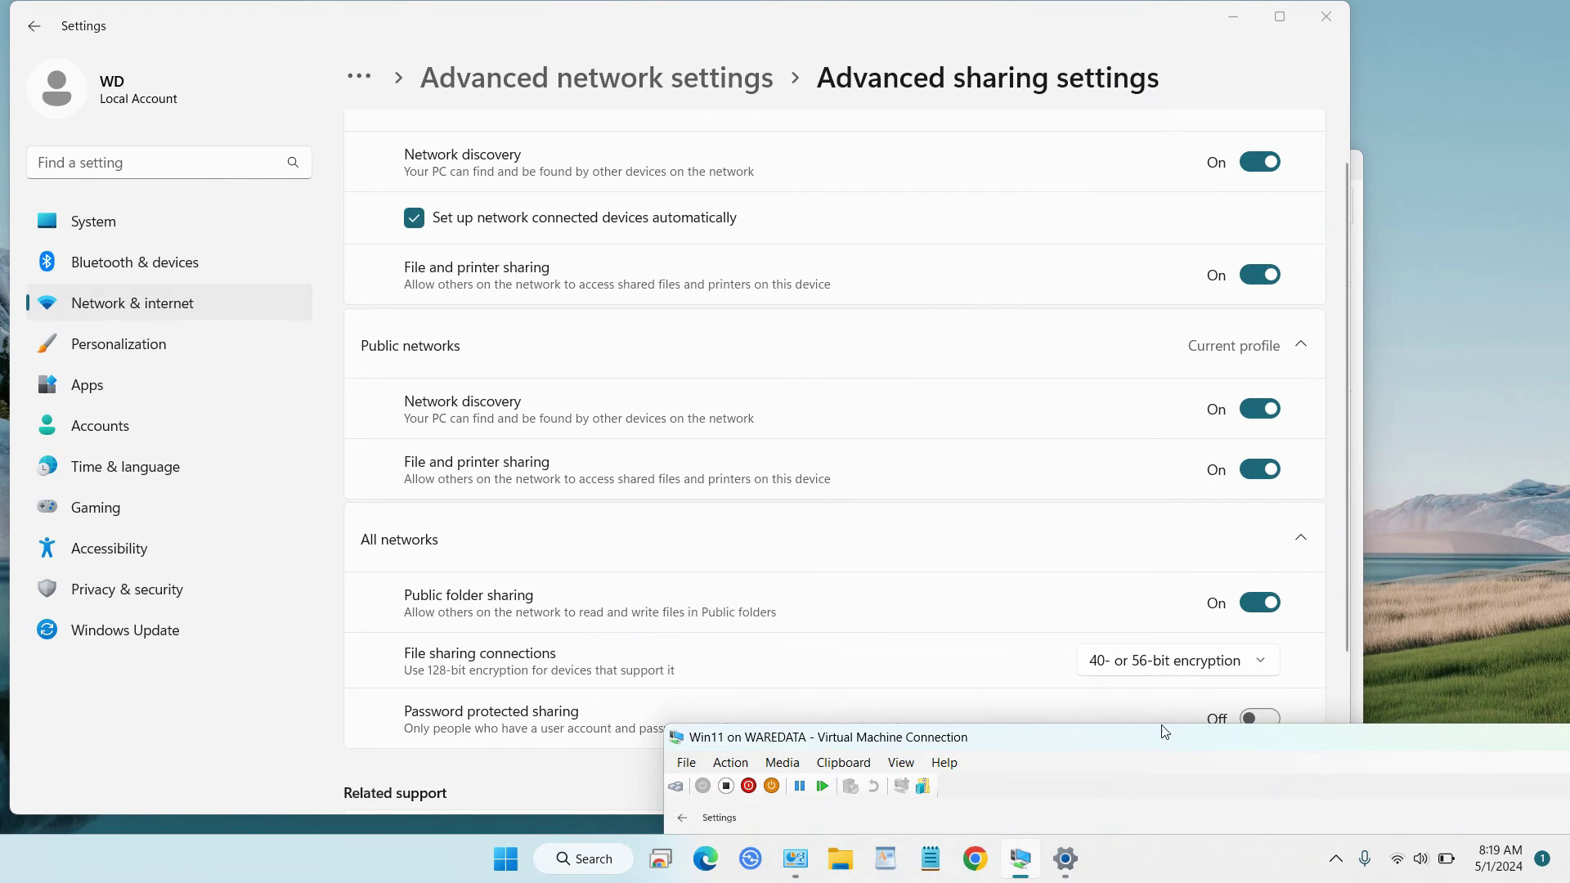
left_click_drag(1164, 731, 796, 98)
left_click(1225, 533)
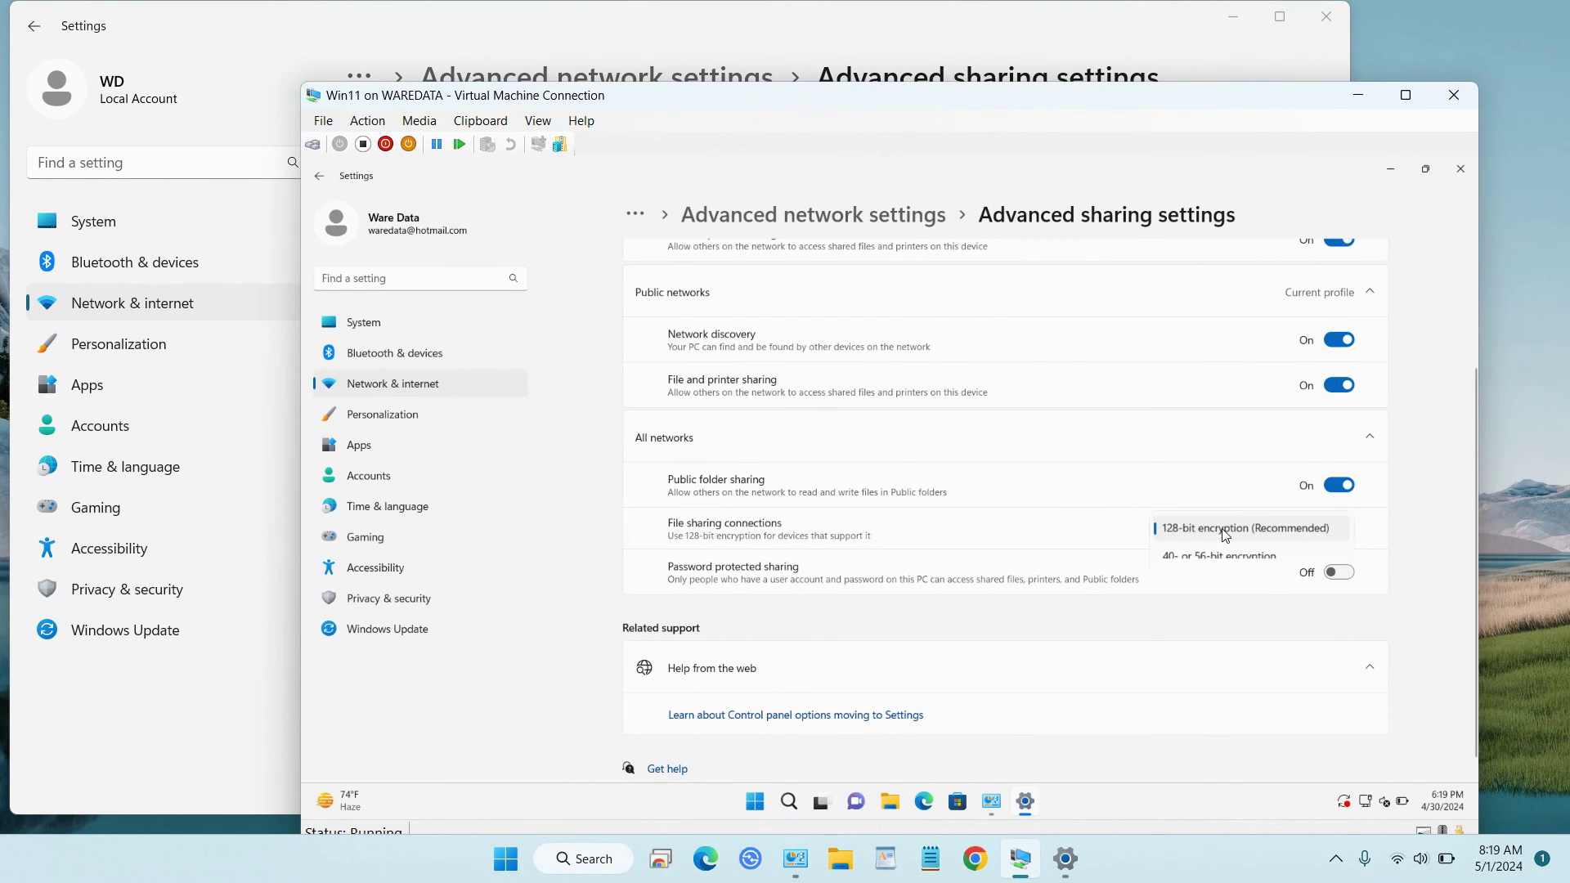
left_click(1220, 555)
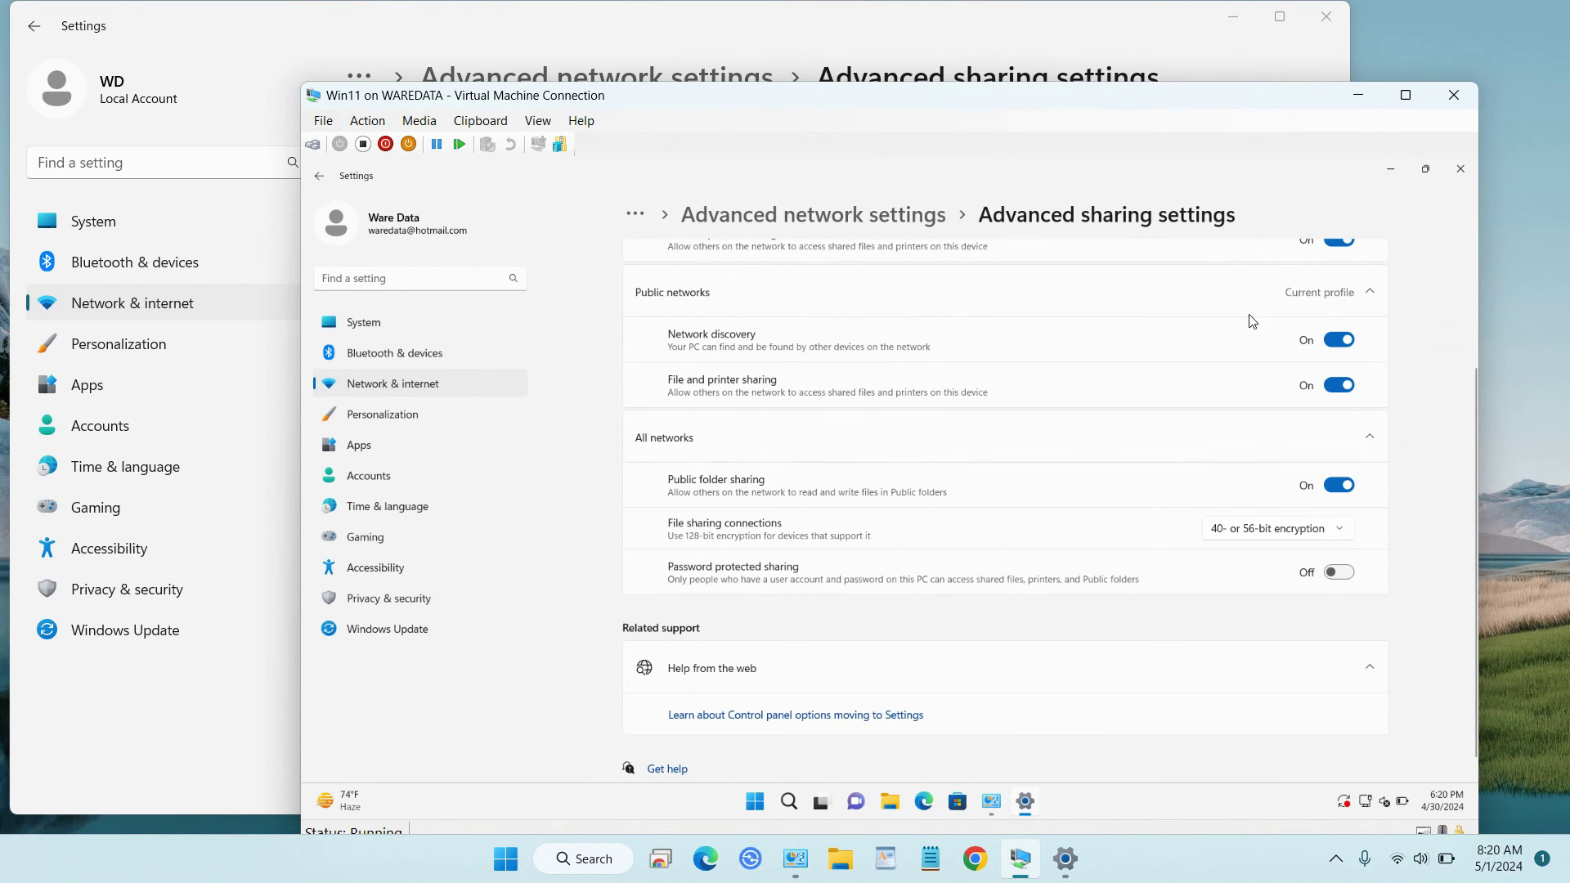
left_click_drag(1151, 108, 1046, 31)
scroll(1176, 272, "up", 3)
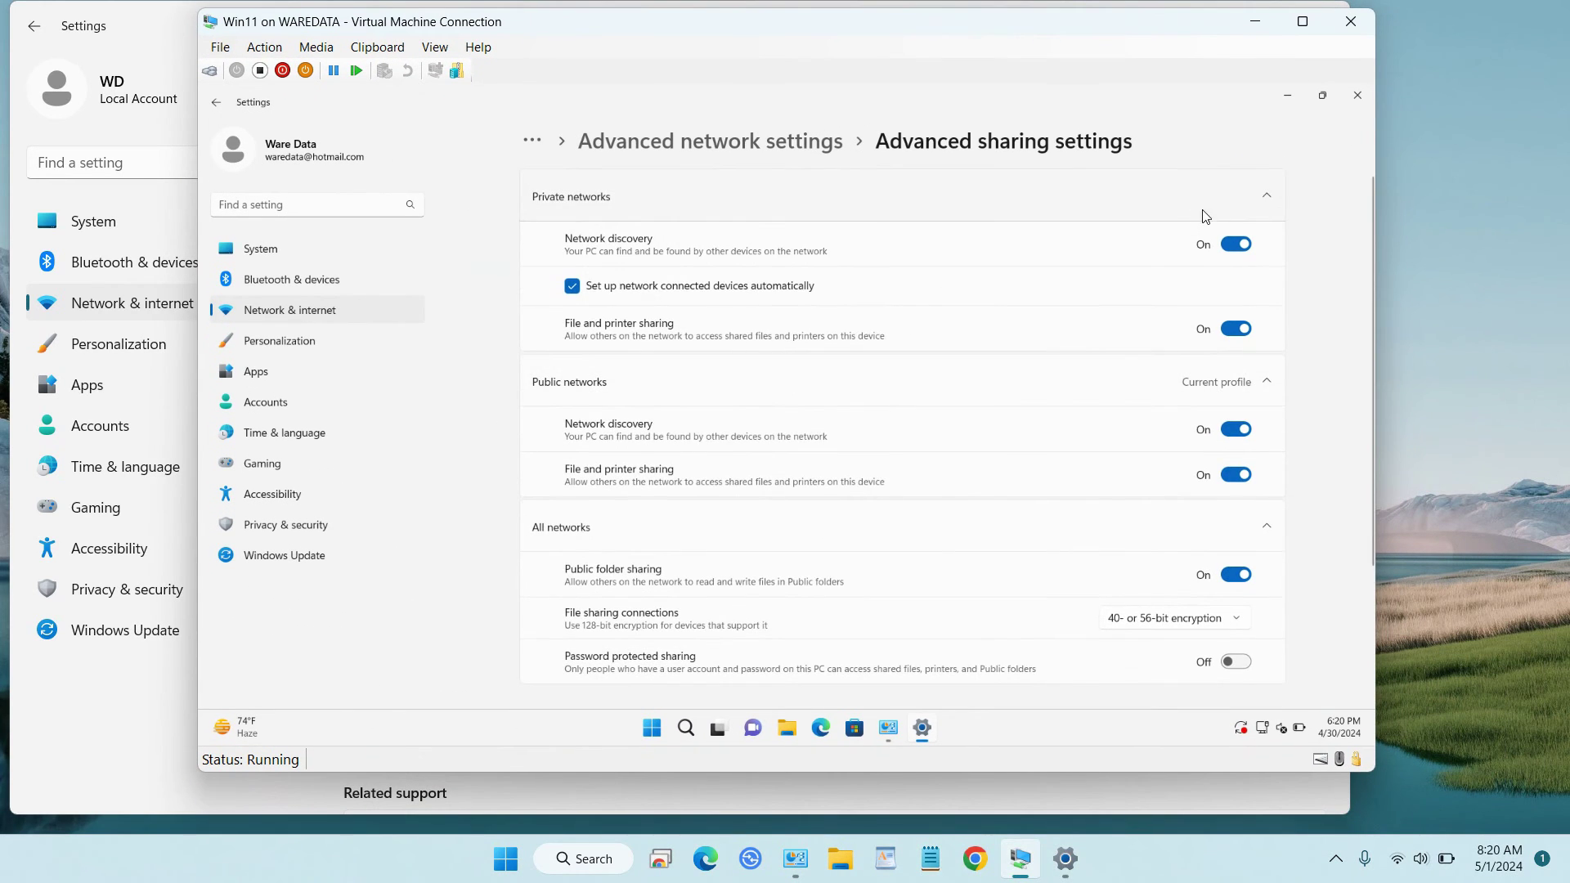
- Close the virtual machine's sharing settings and Network and Sharing Center, and minimize the host's Settings window
left_click(1355, 97)
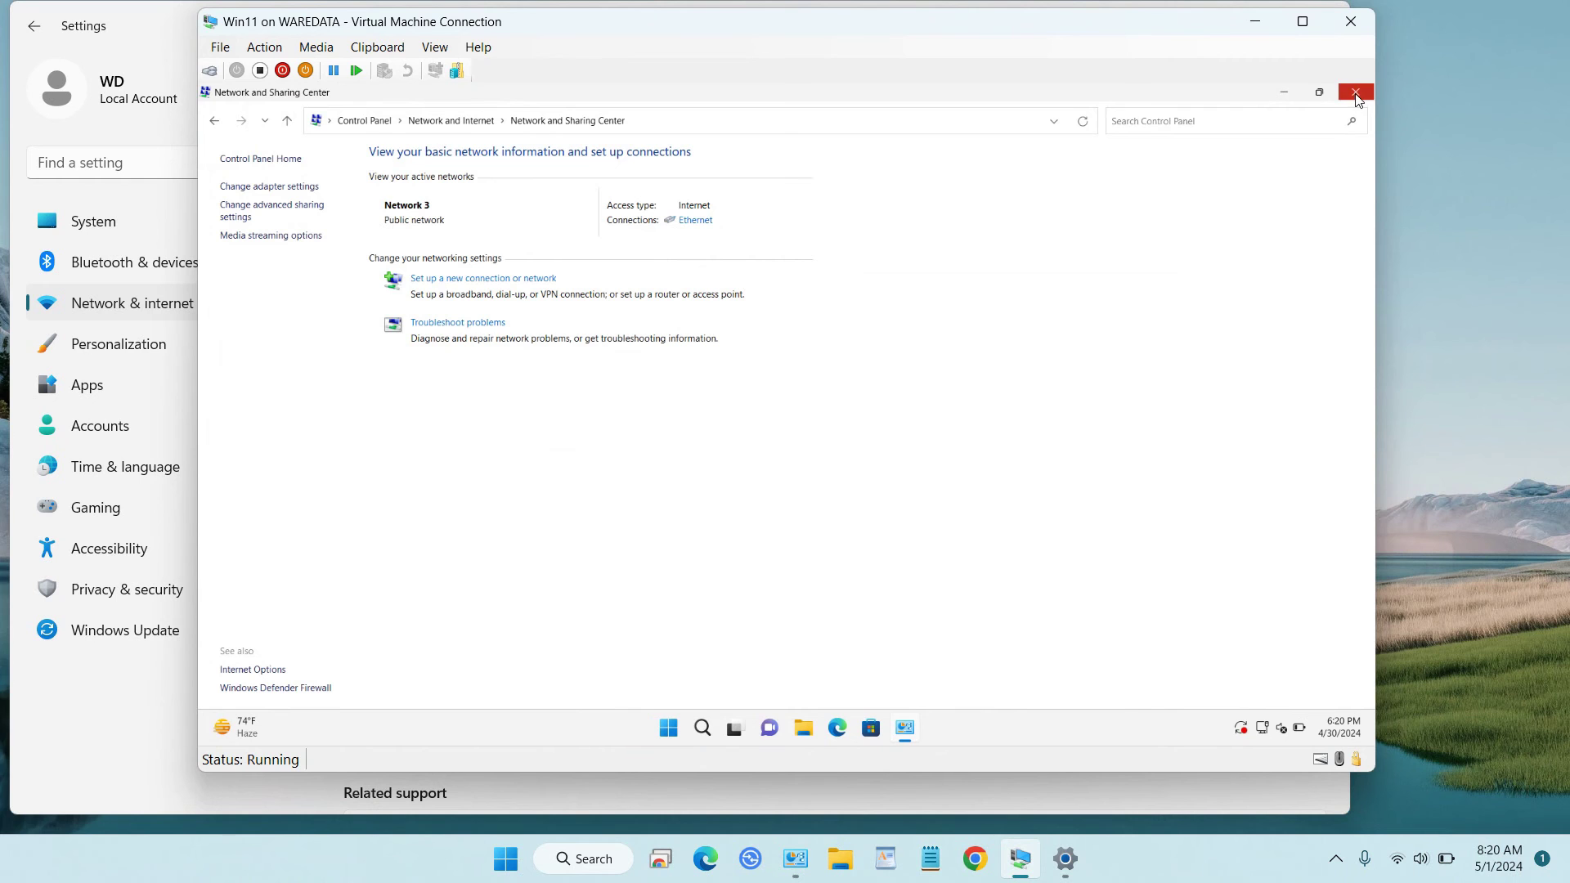
left_click(1355, 93)
left_click_drag(831, 36, 900, 41)
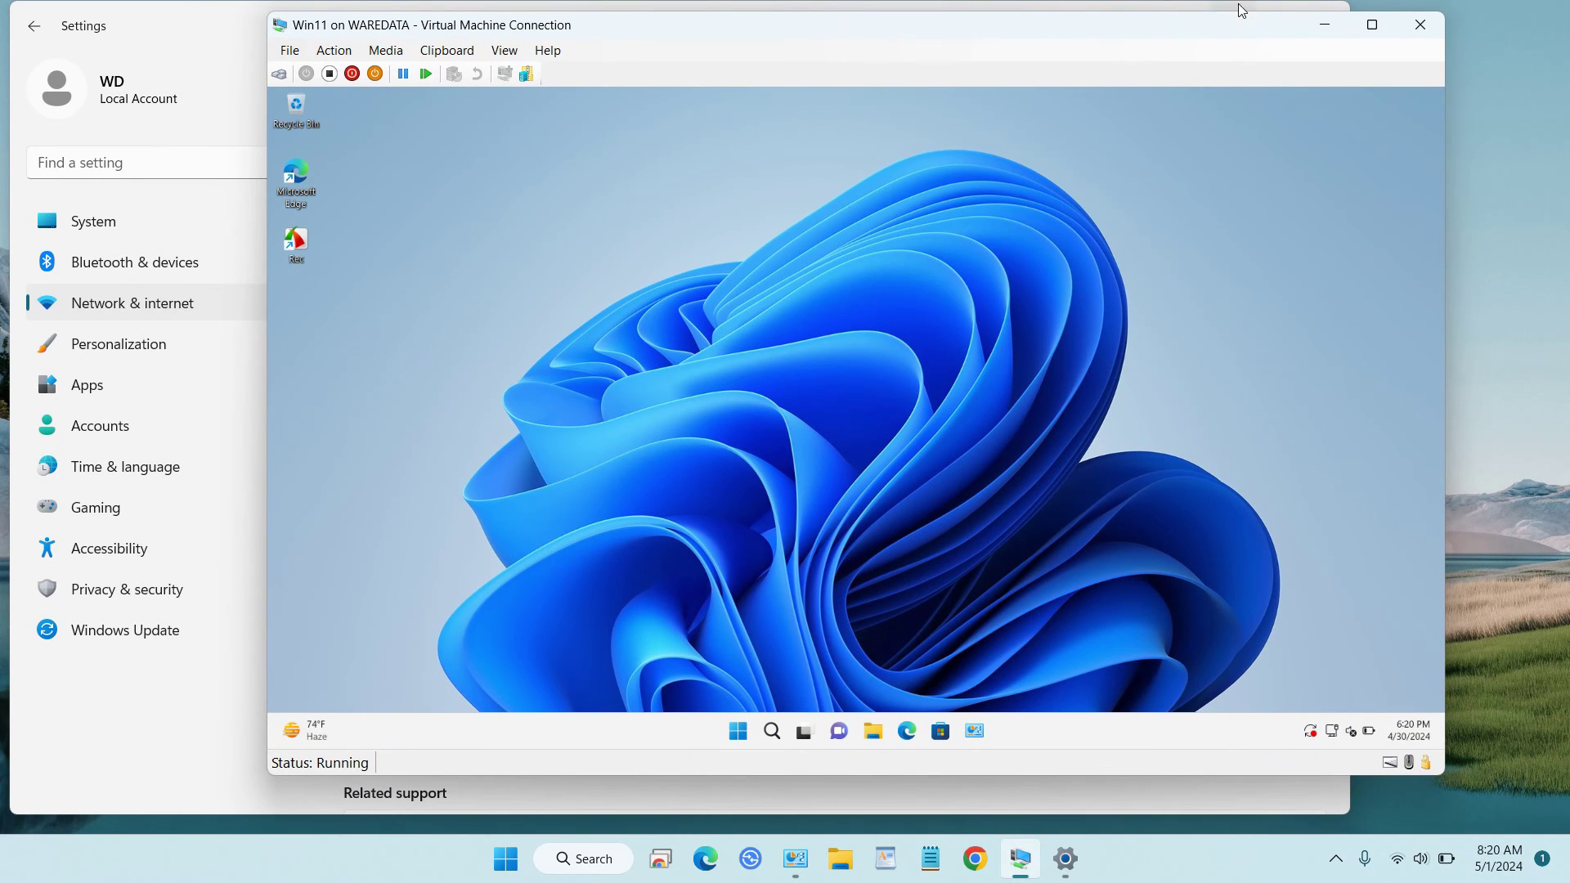
left_click_drag(1171, 36, 1117, 31)
left_click(1214, 59)
left_click(1224, 19)
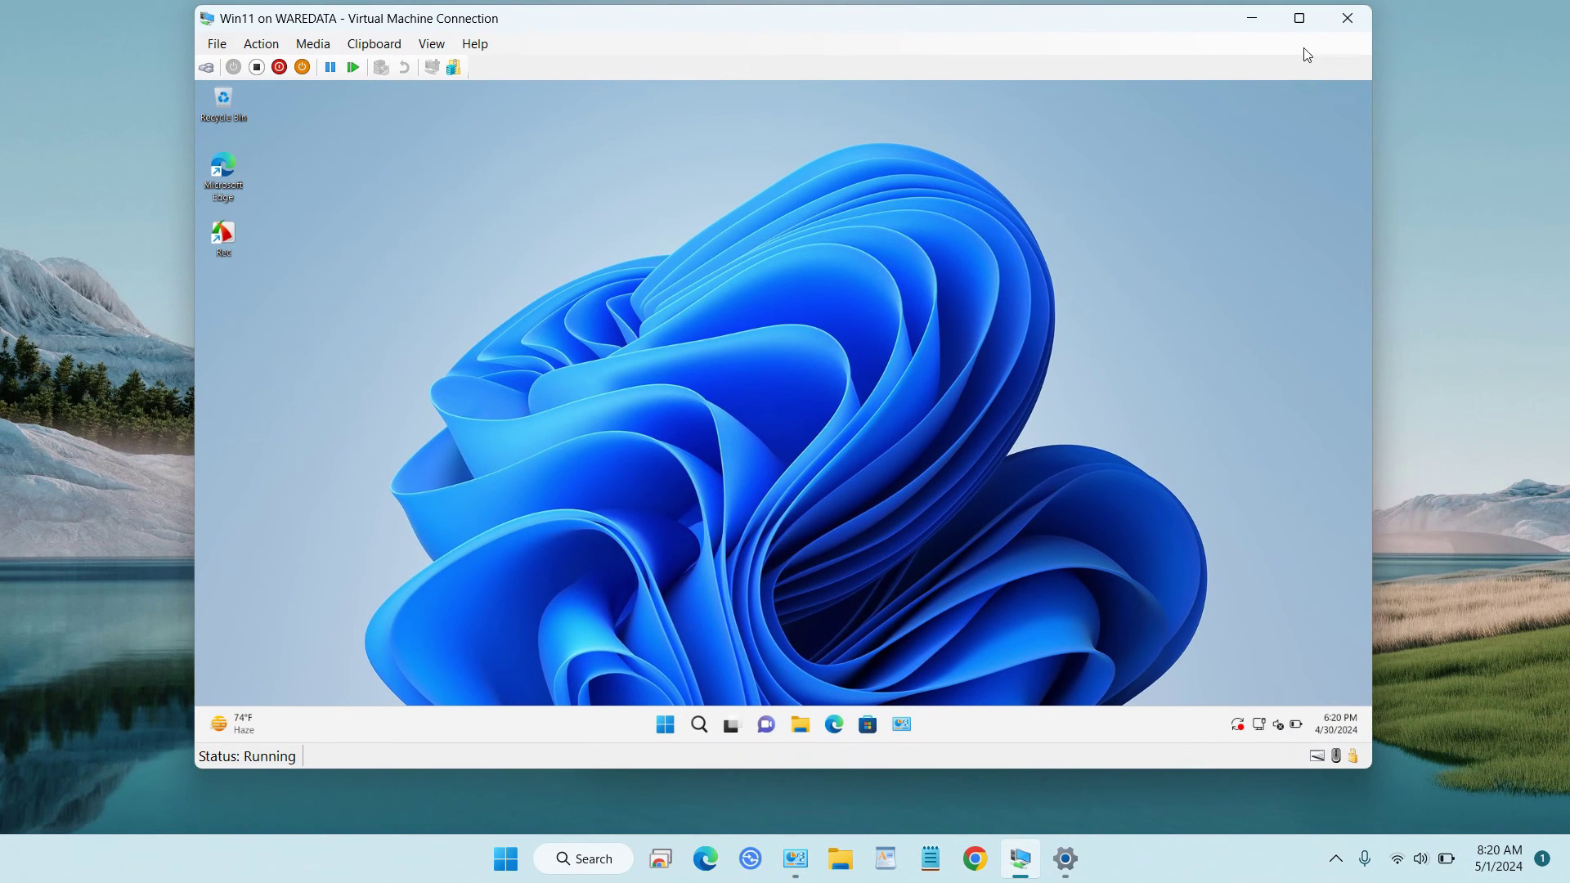
- Switch the virtual machine to full screen and open the host's network location \\172.22.144.1\ in File Explorer
left_click(1299, 20)
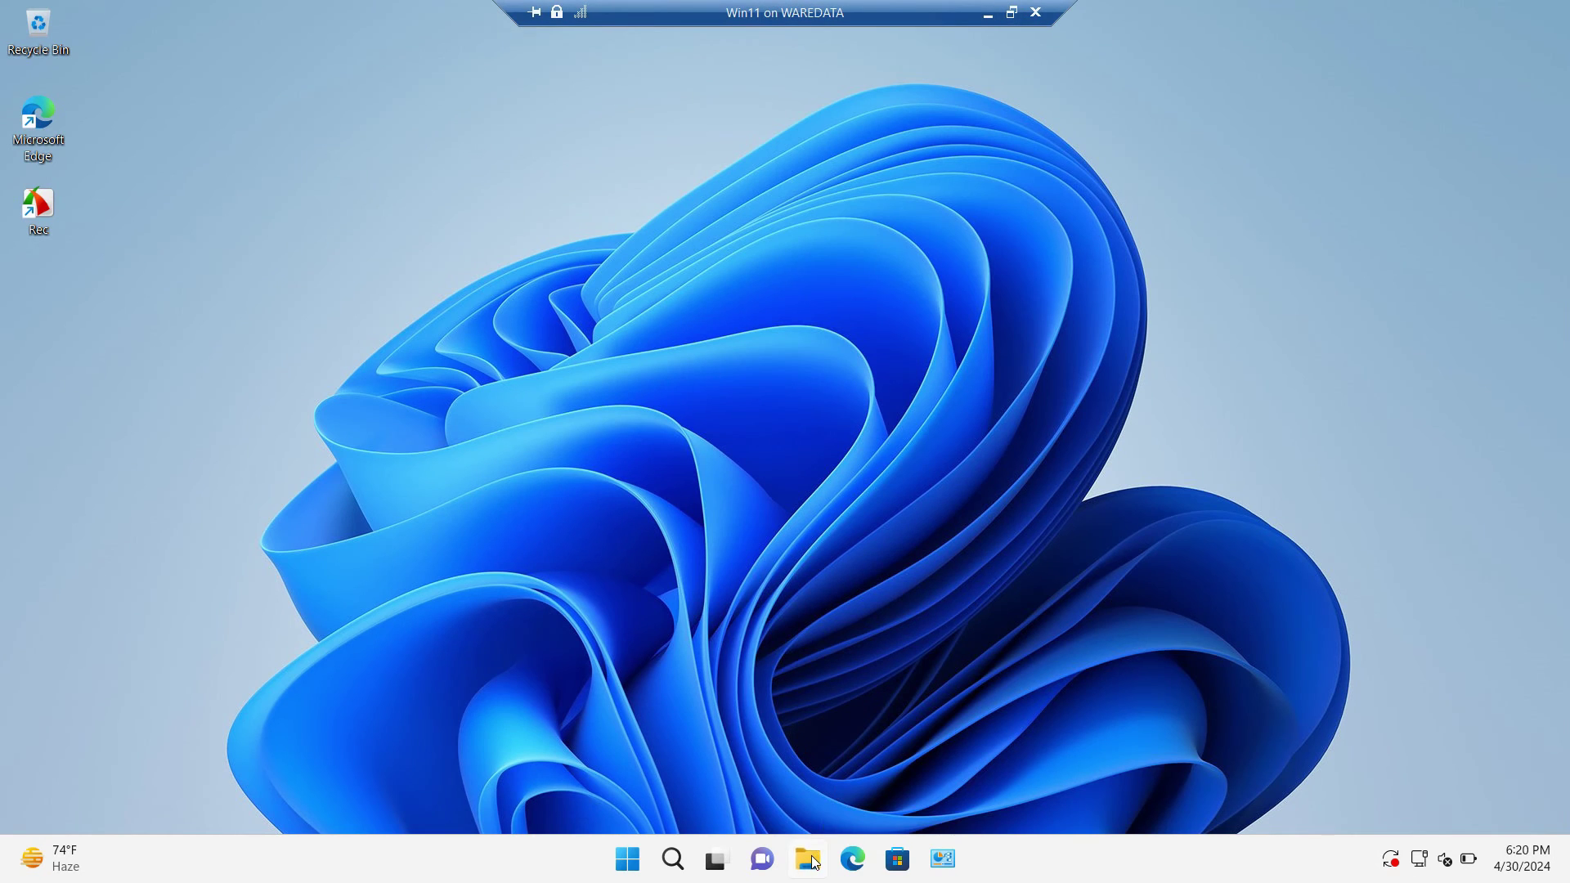
left_click(809, 858)
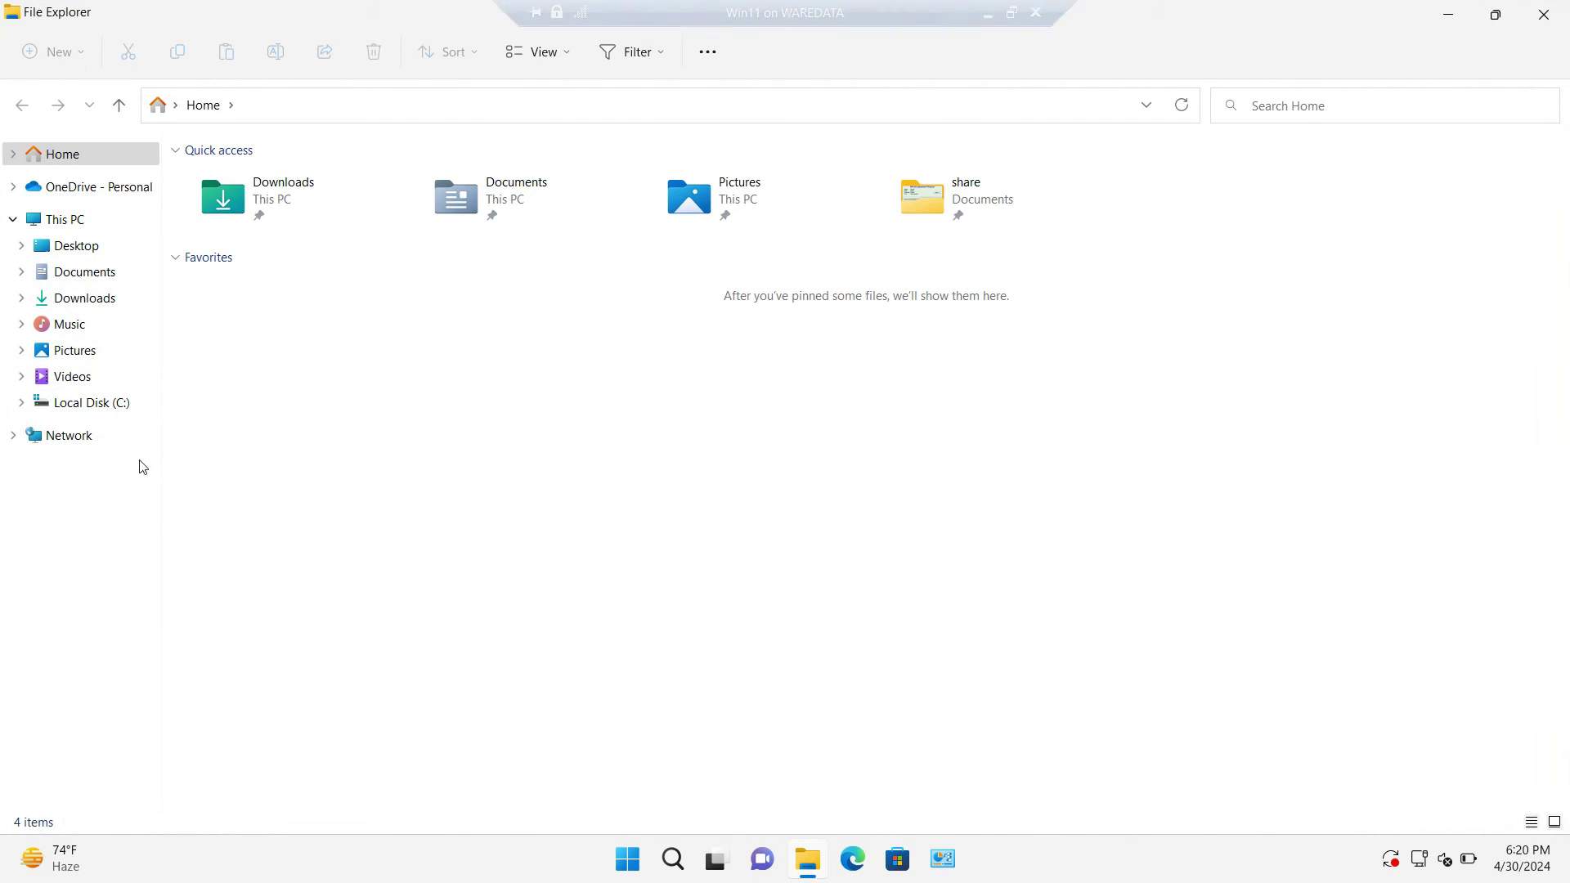
left_click(86, 438)
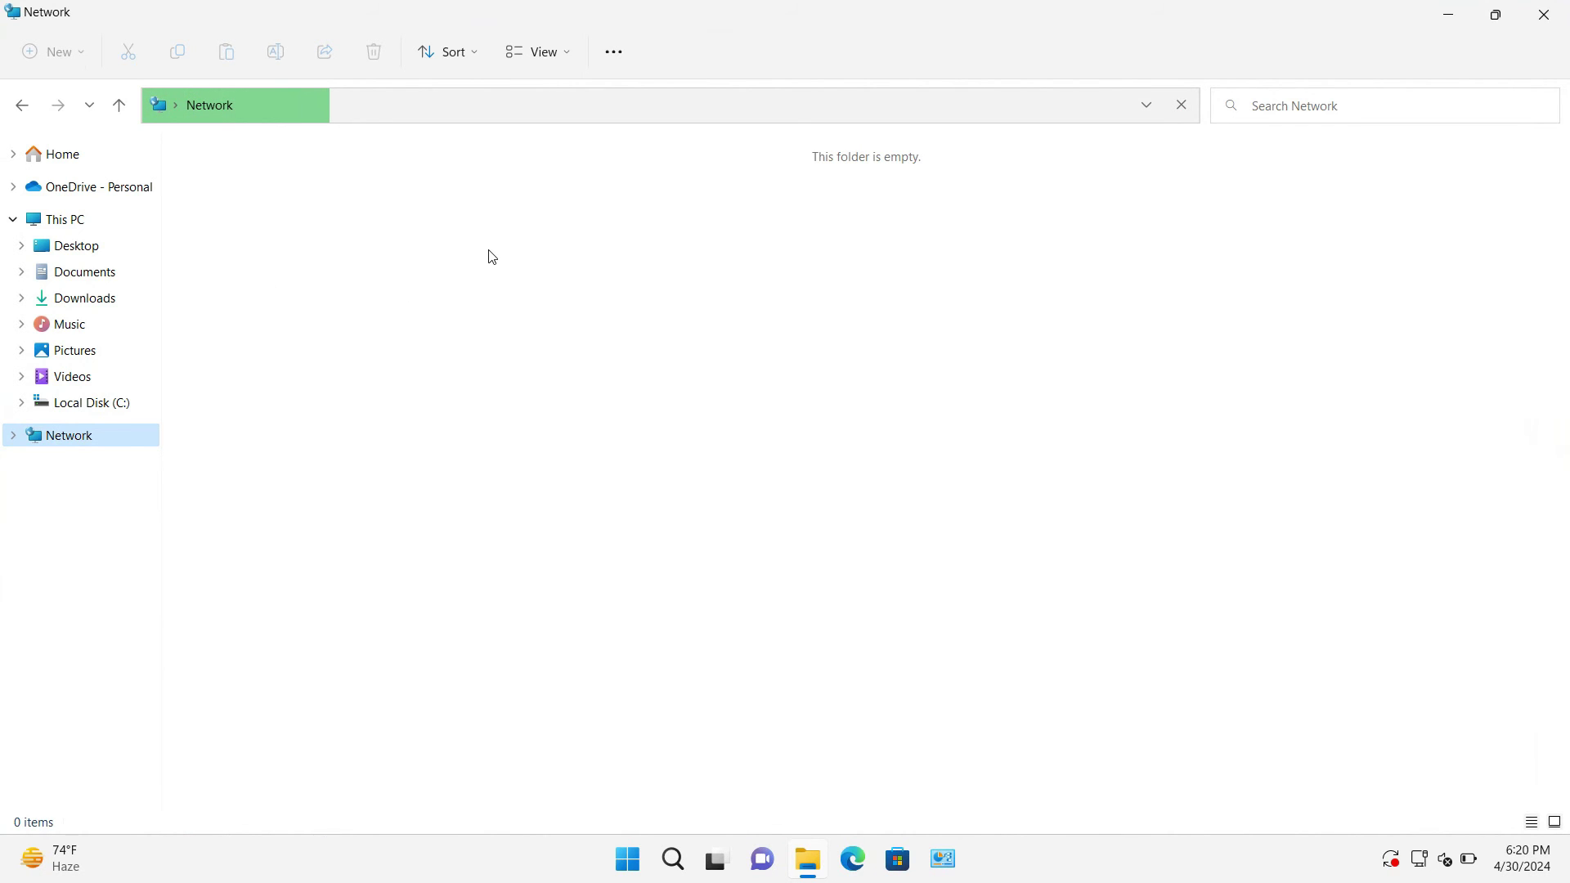
left_click(542, 112)
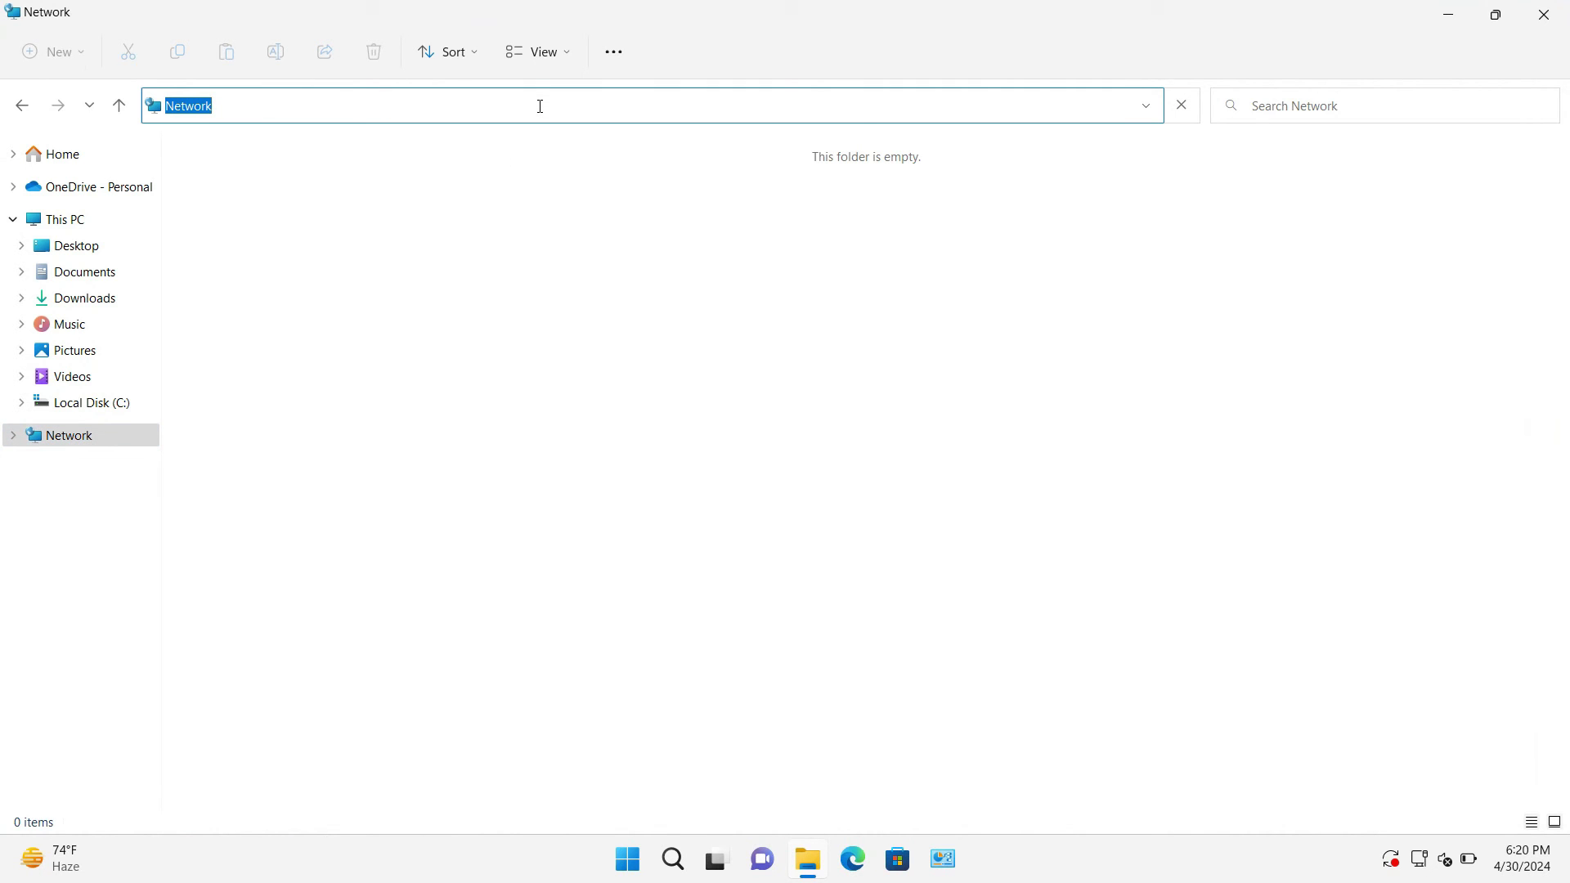
type("\\\\")
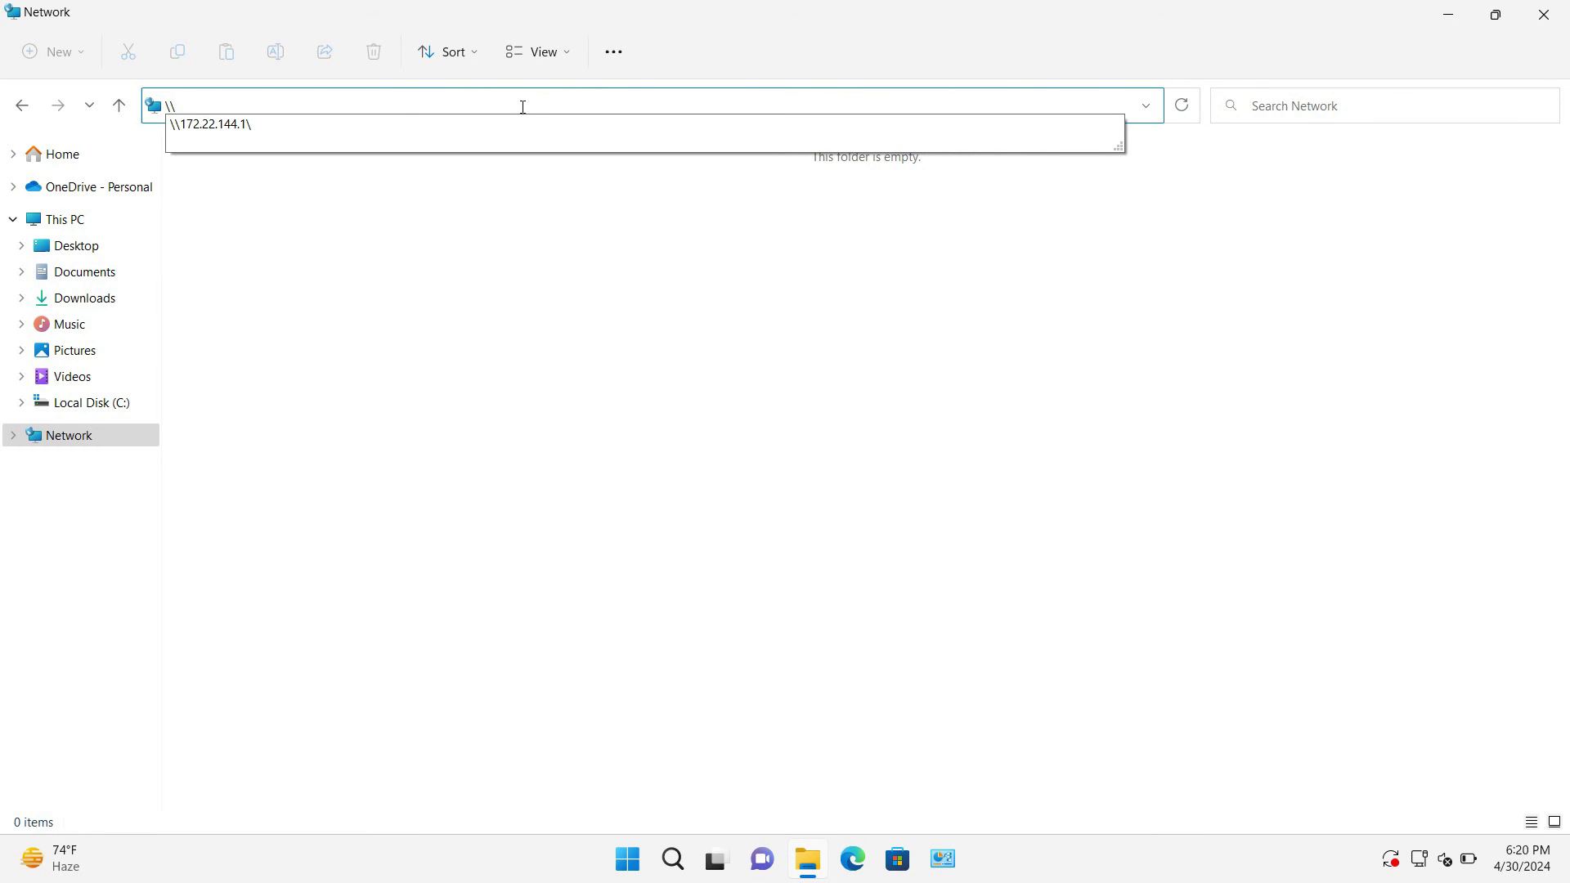
left_click(271, 127)
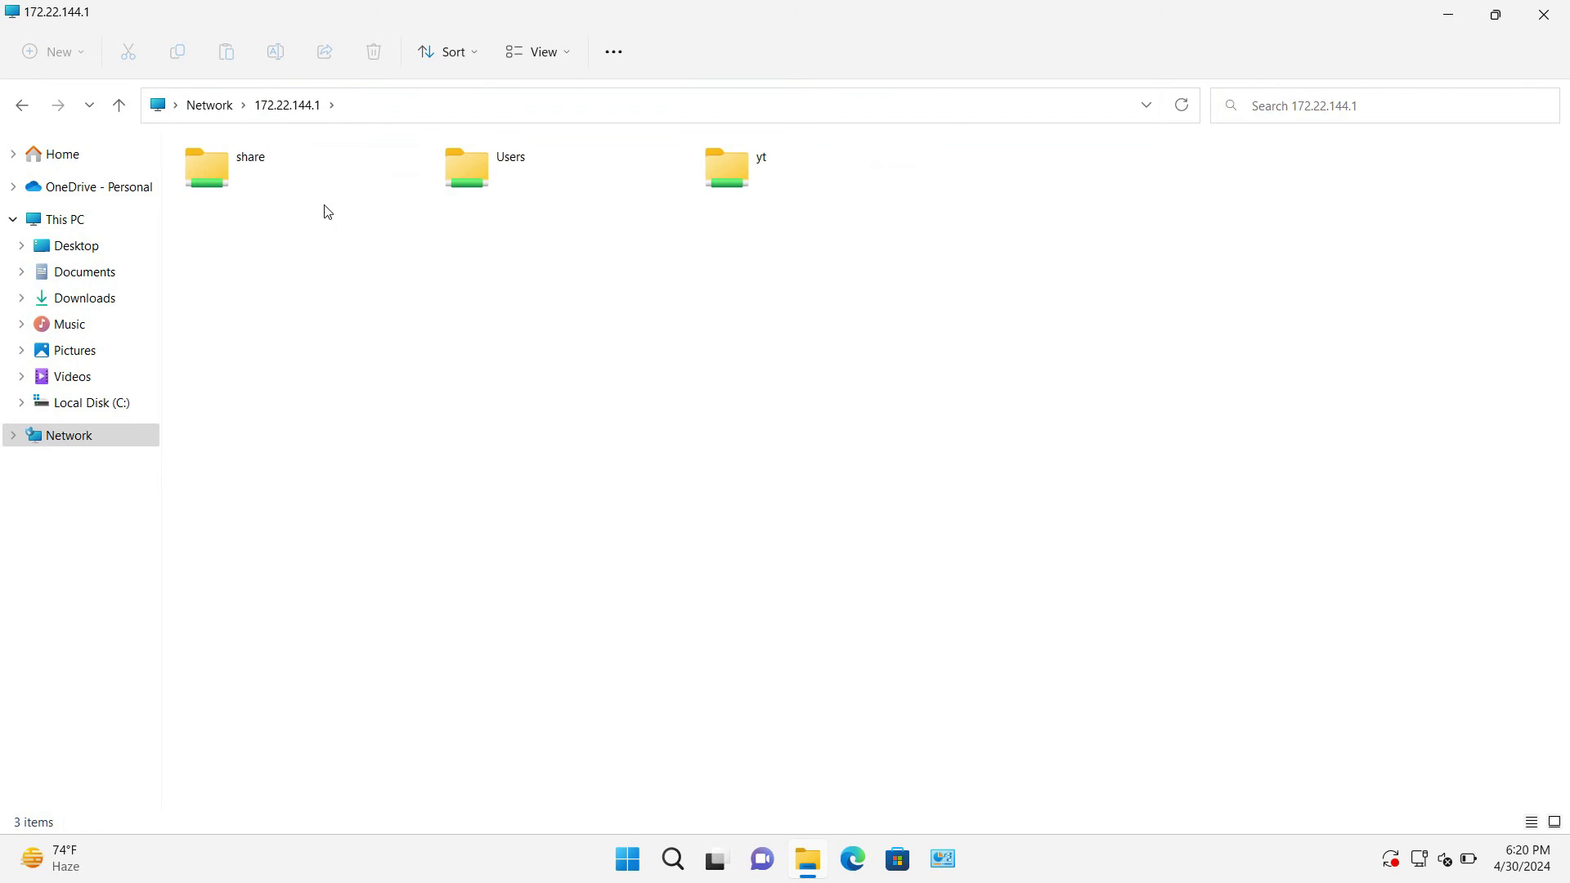
- Look over the share, Users and yt folders on the host's network location and view the contents of share
left_click(258, 192)
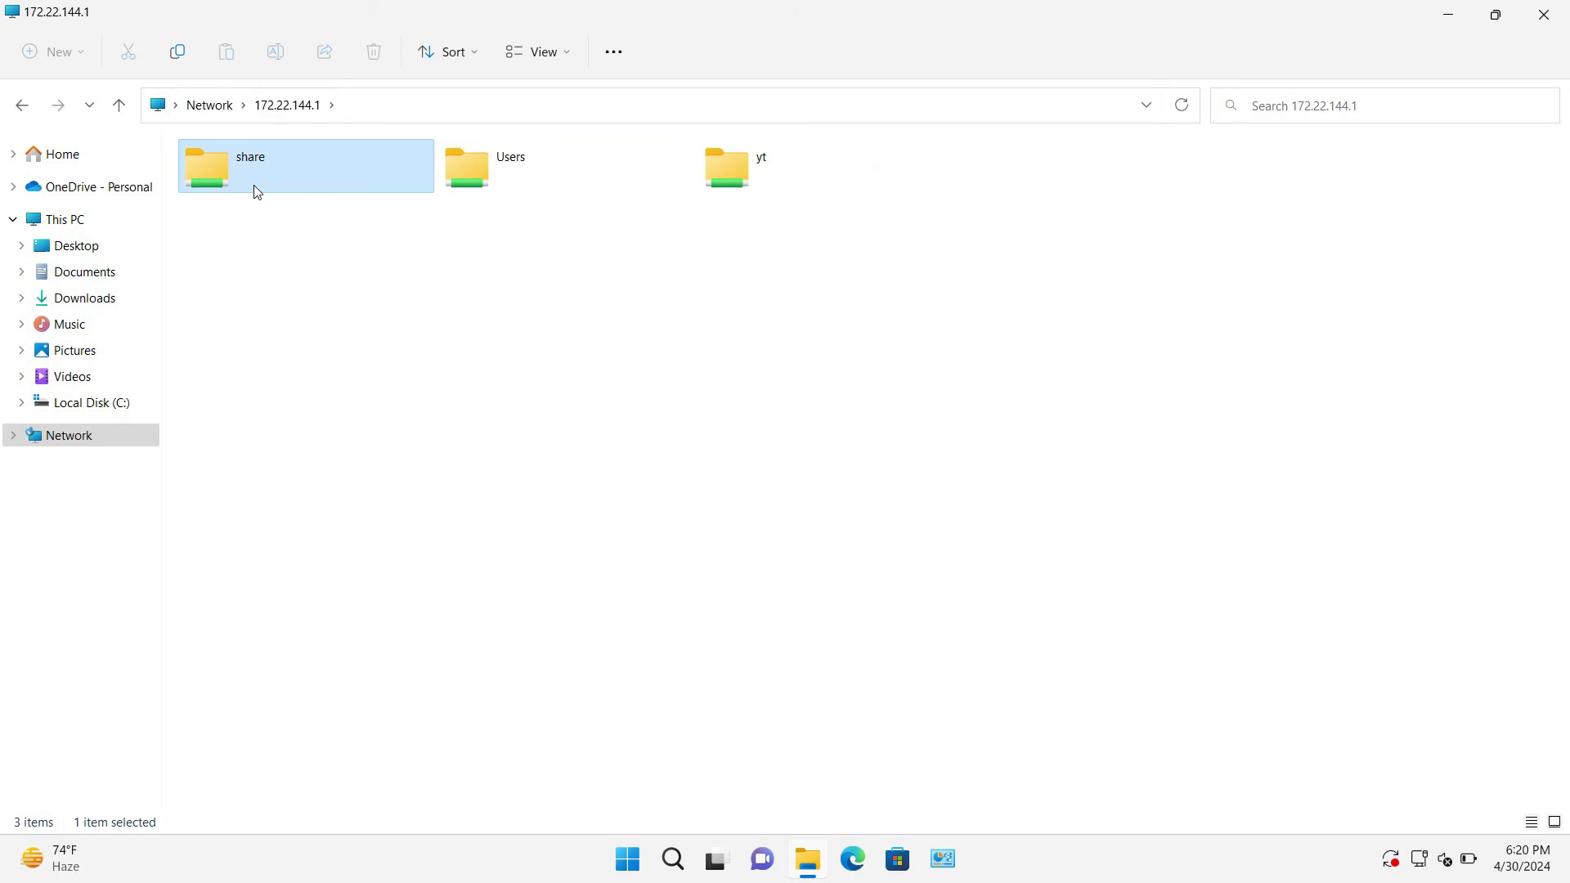
left_click(507, 193)
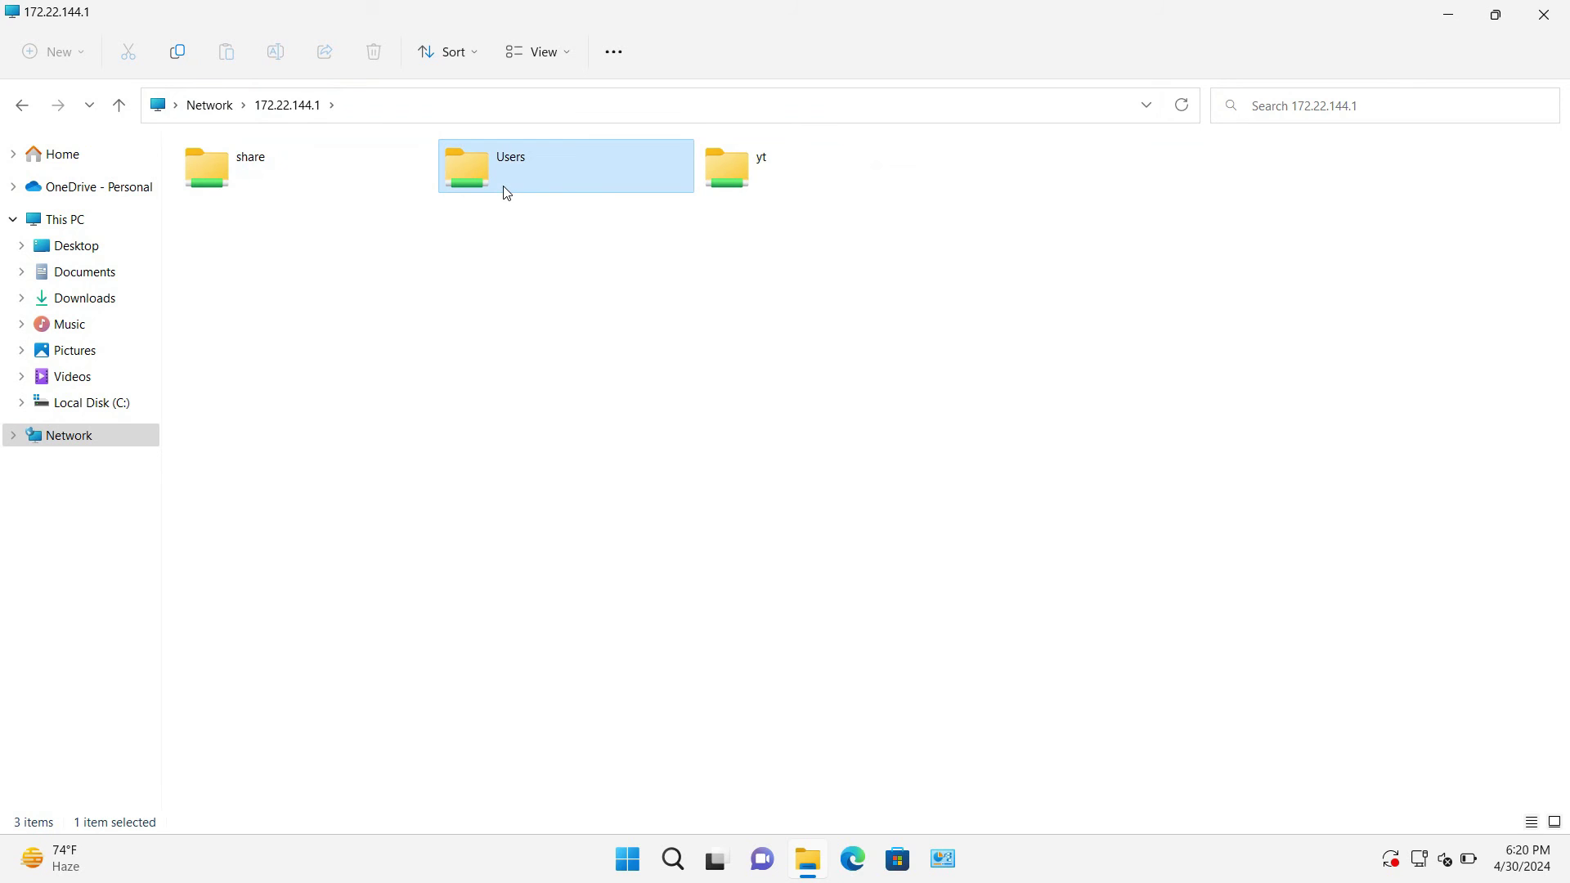
left_click(752, 179)
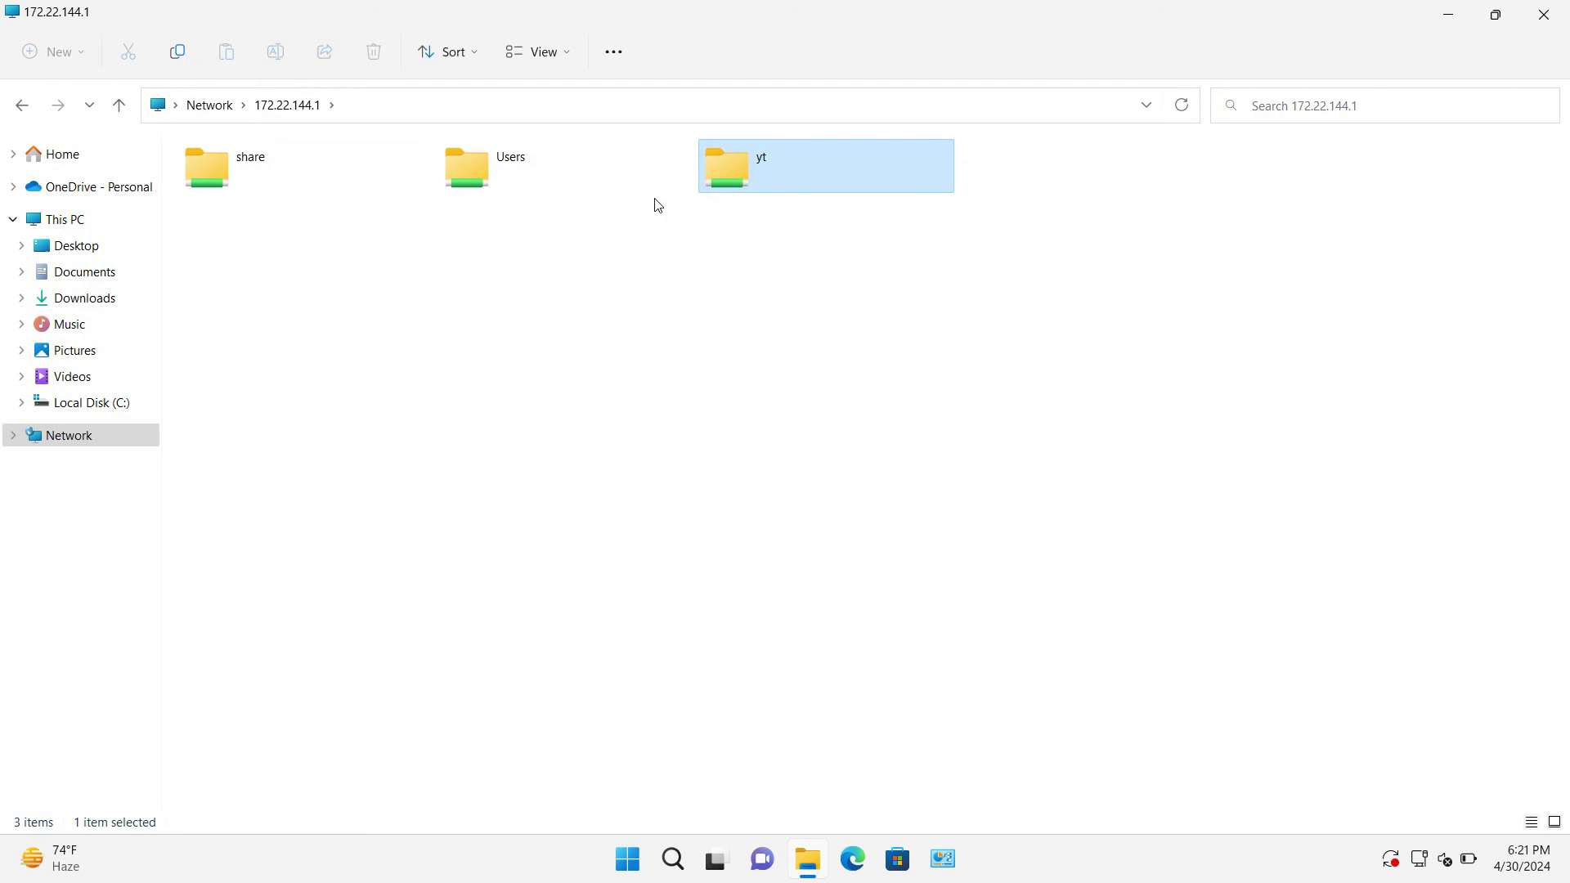
double_click(250, 174)
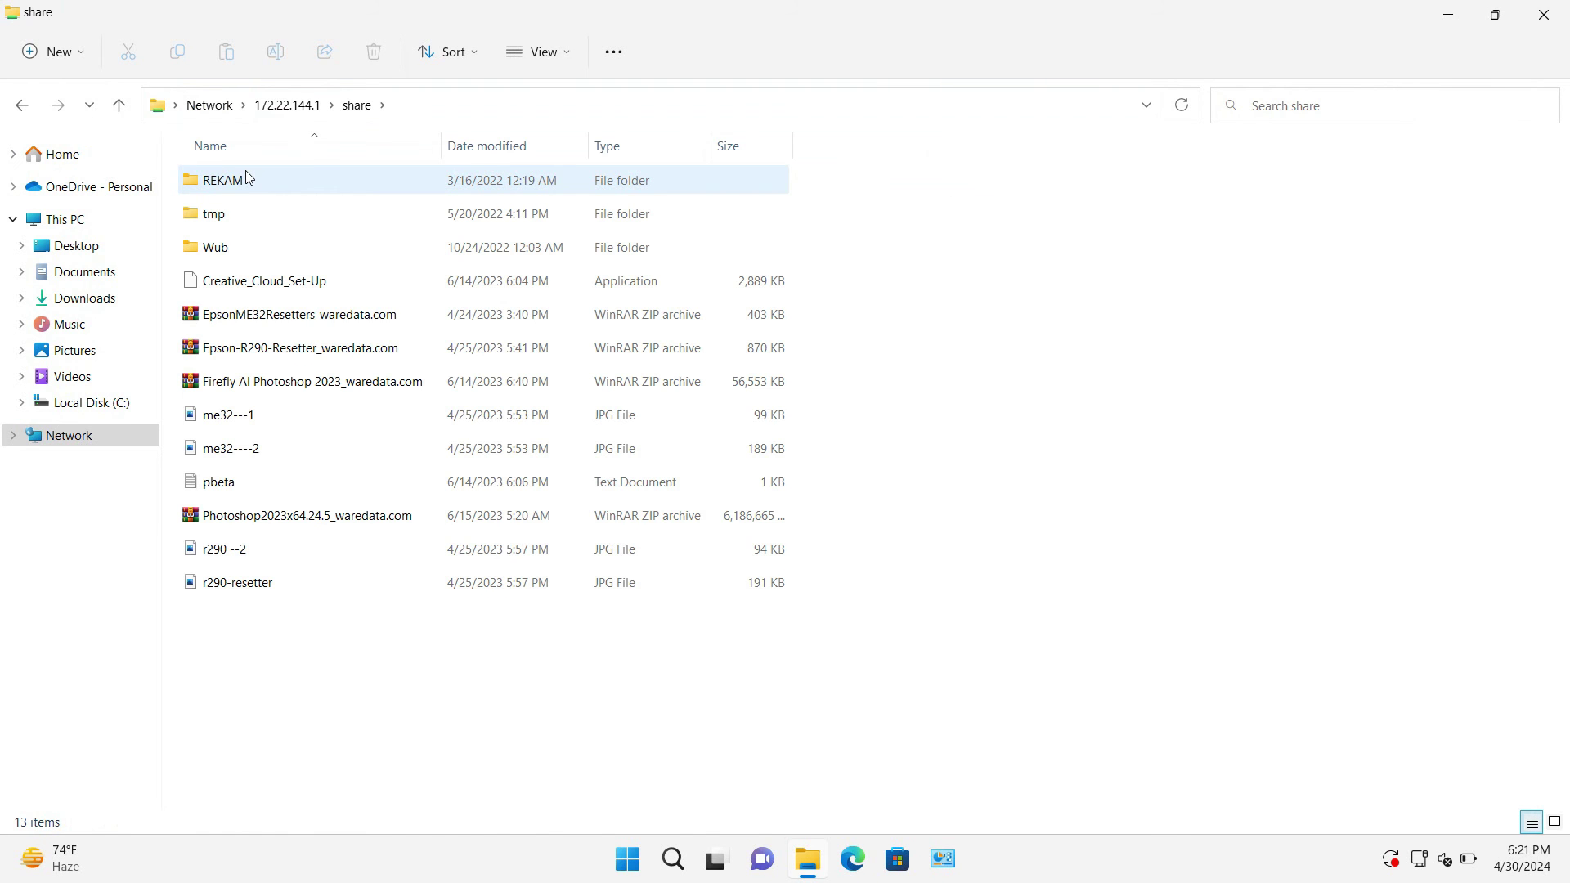
left_click(302, 111)
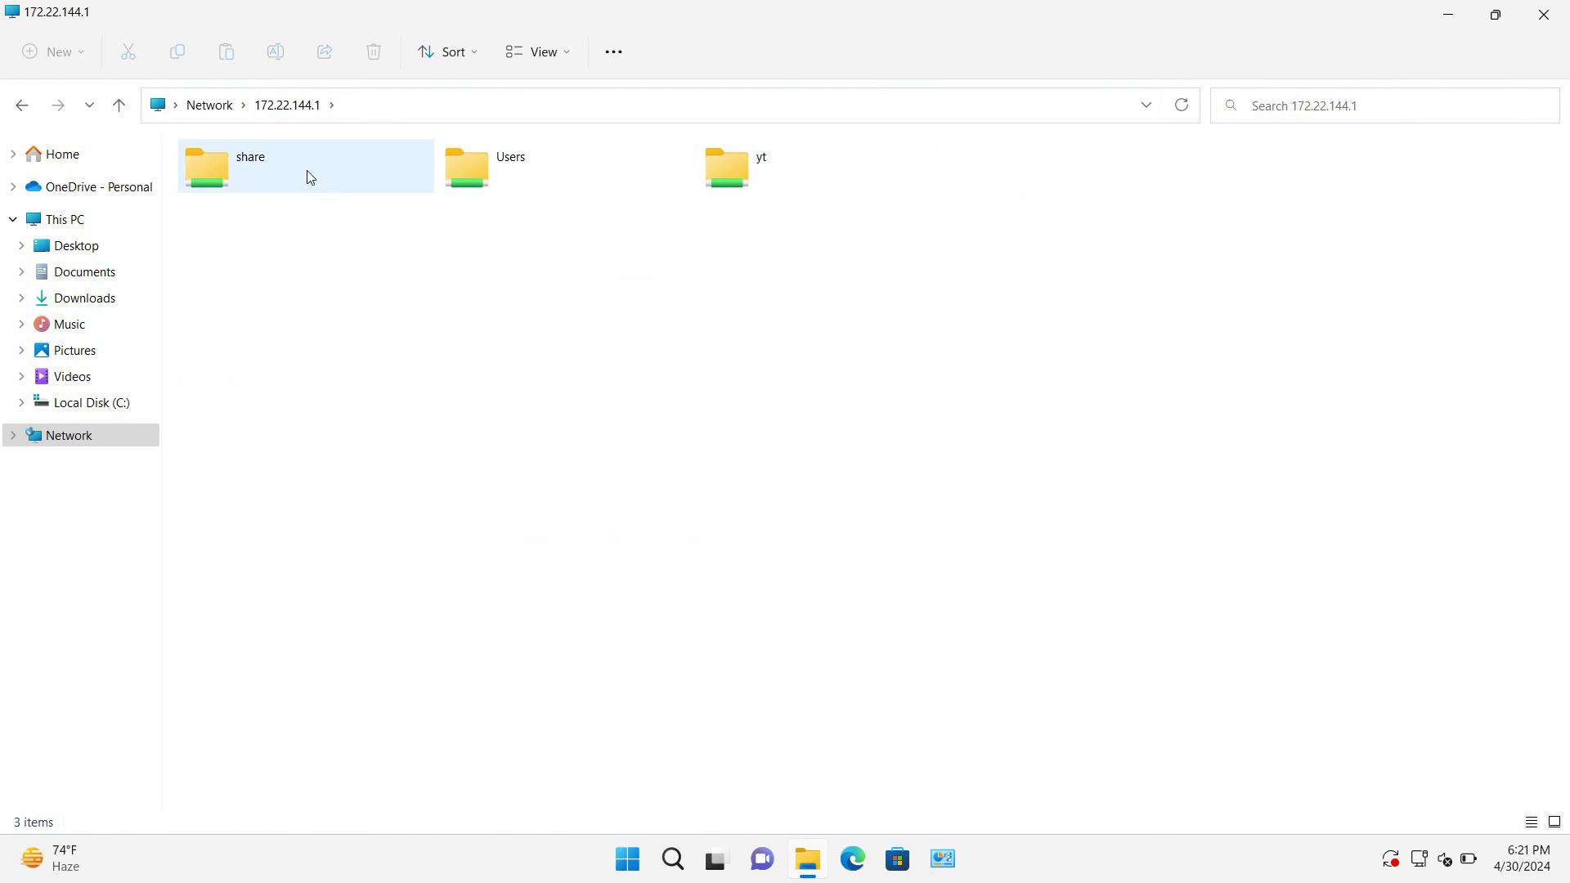
double_click(250, 176)
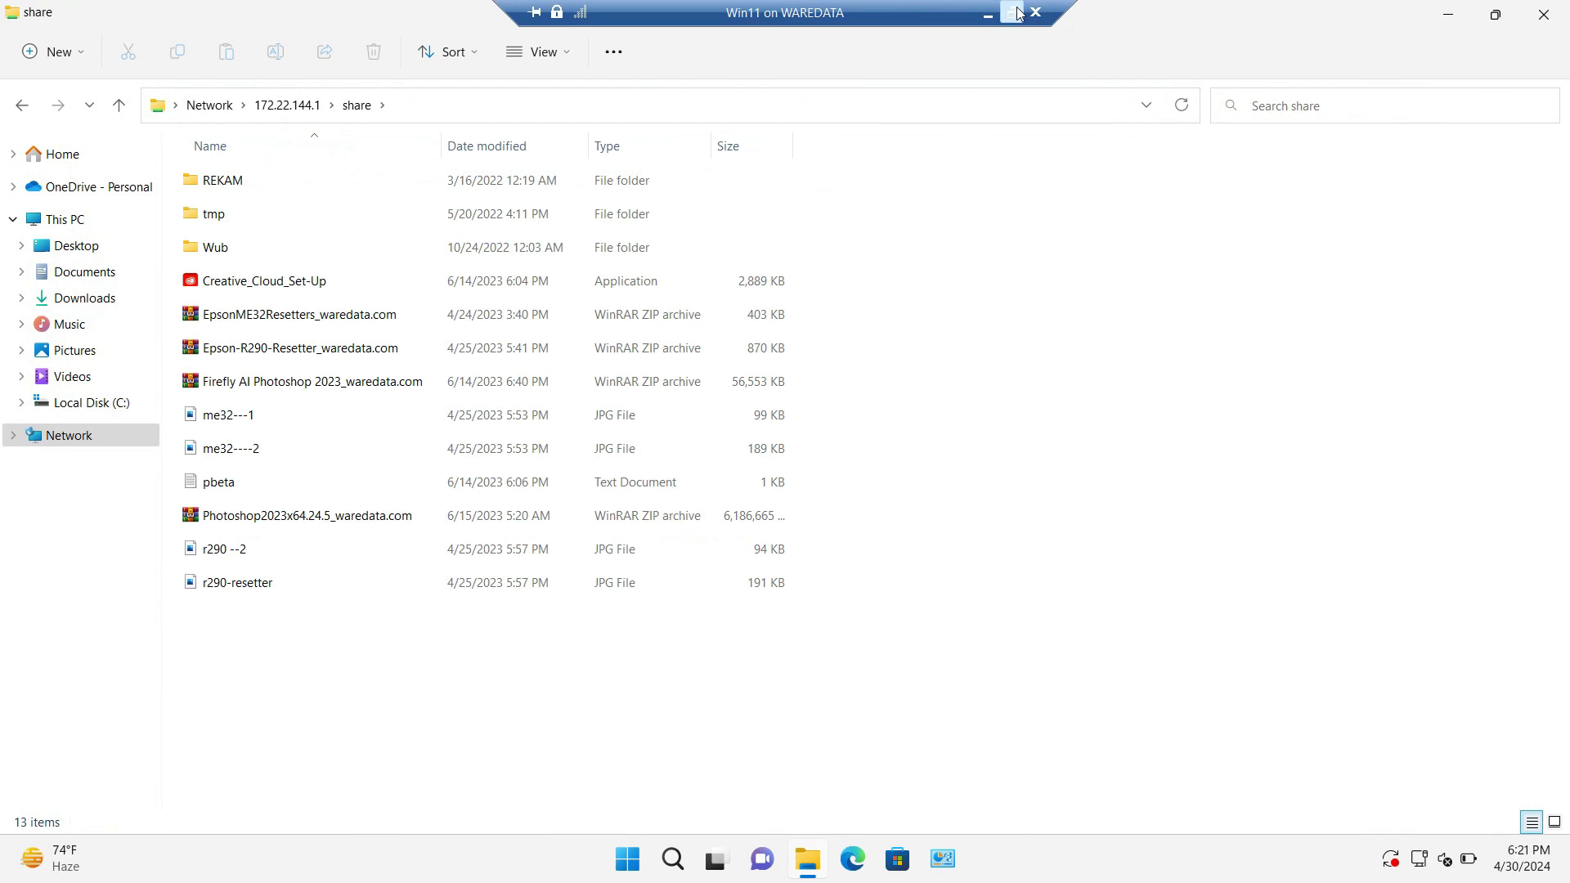
- Leave full screen and reopen the share folder from the 172.22.144.1 location in the virtual machine
left_click(1018, 12)
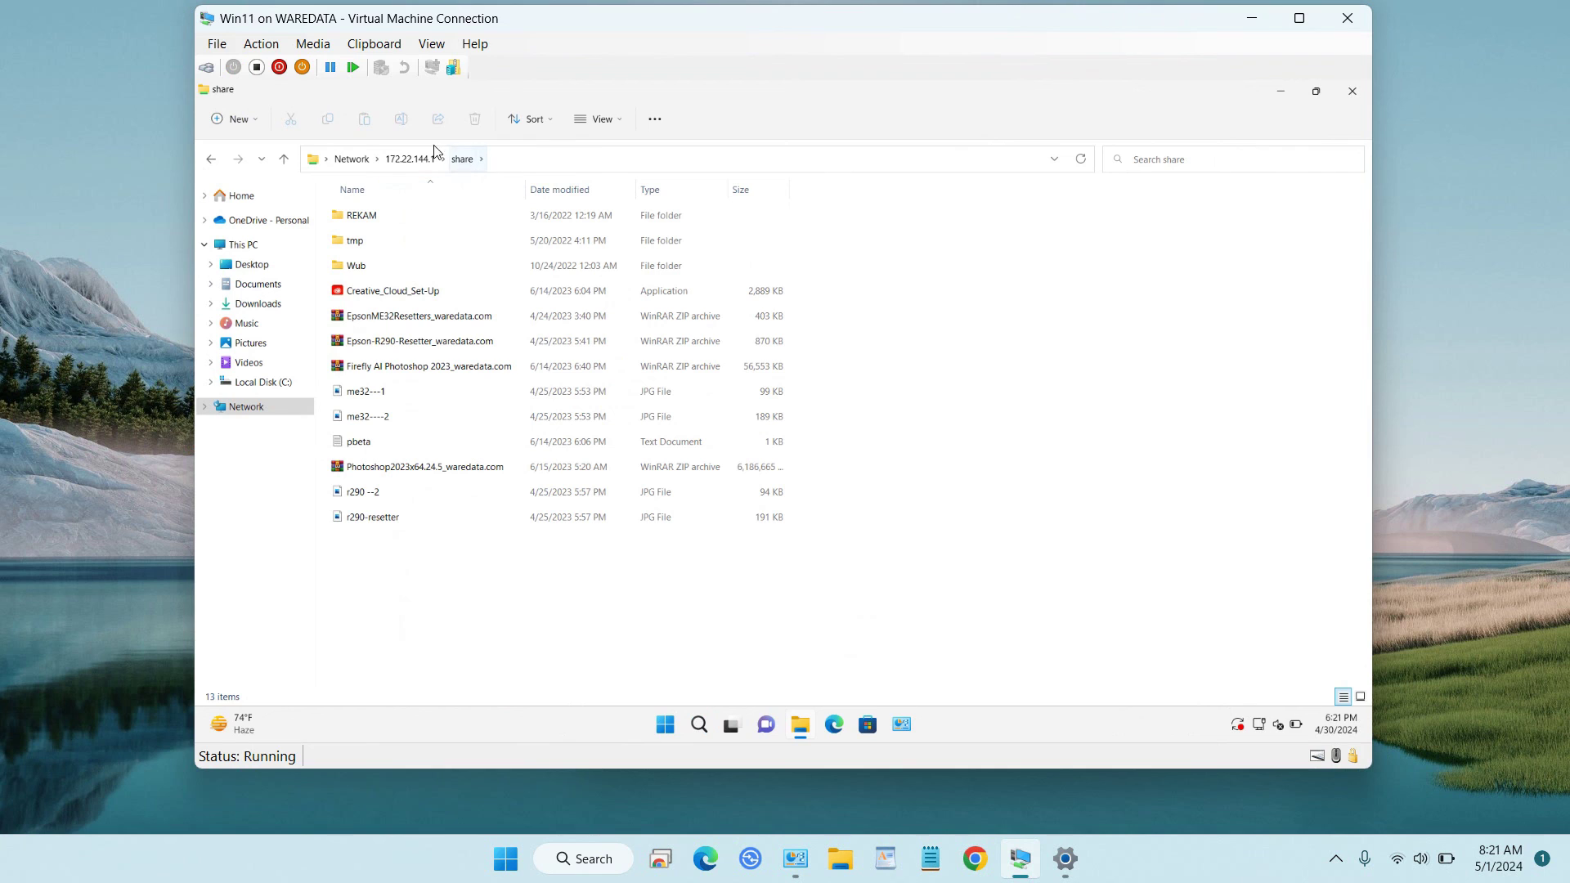
left_click(410, 159)
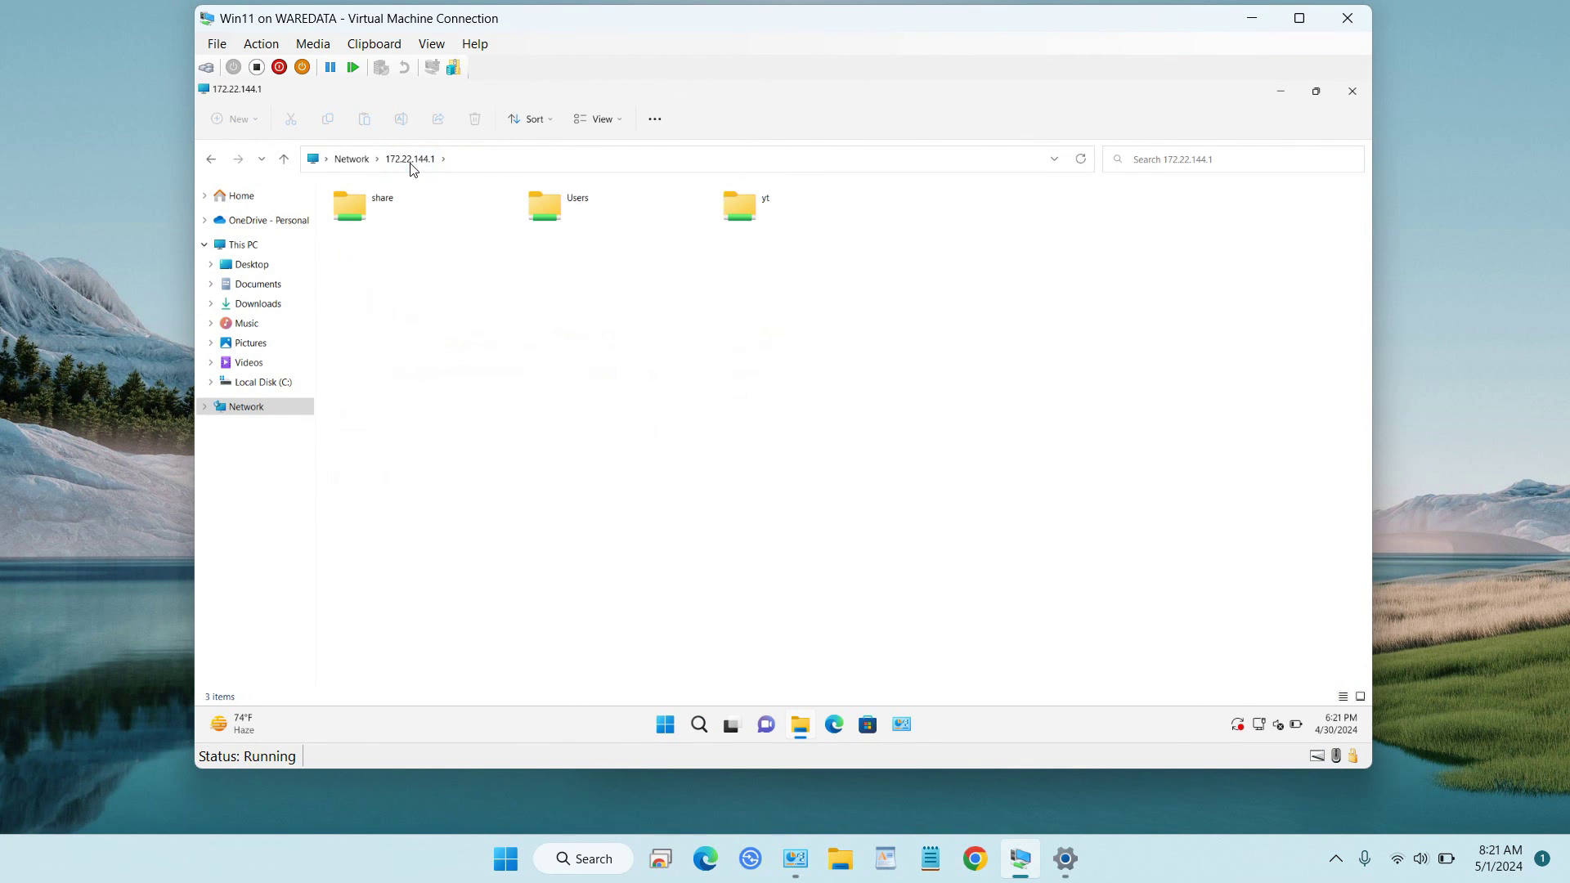
double_click(399, 203)
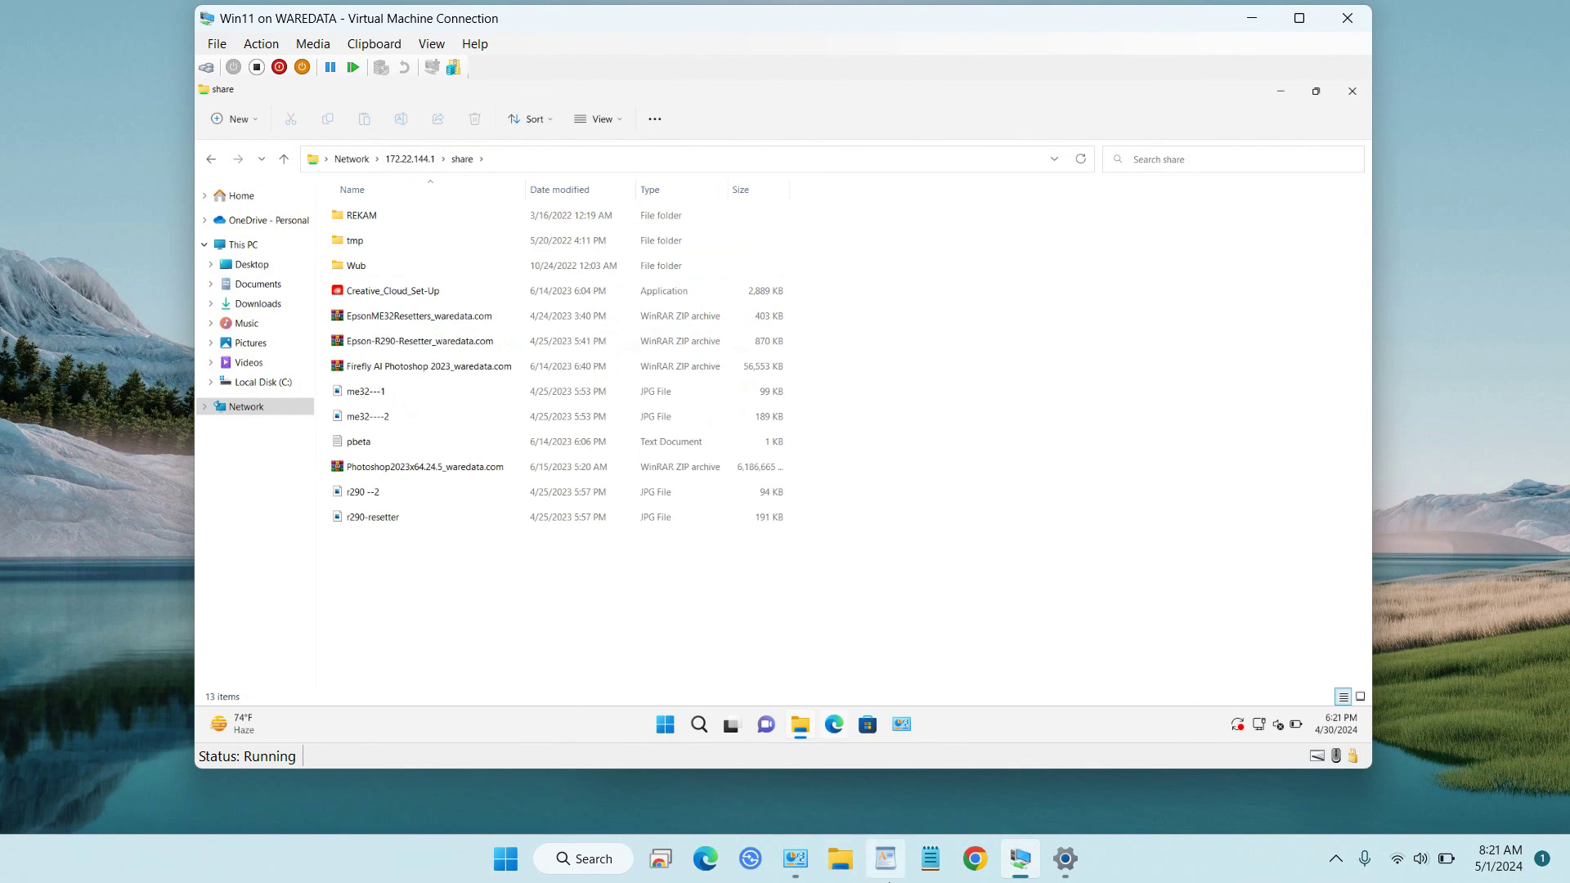
- Open the SHARE folder on drive DA TA (E:) in the host's File Explorer and display its contents as a list
key("super+e")
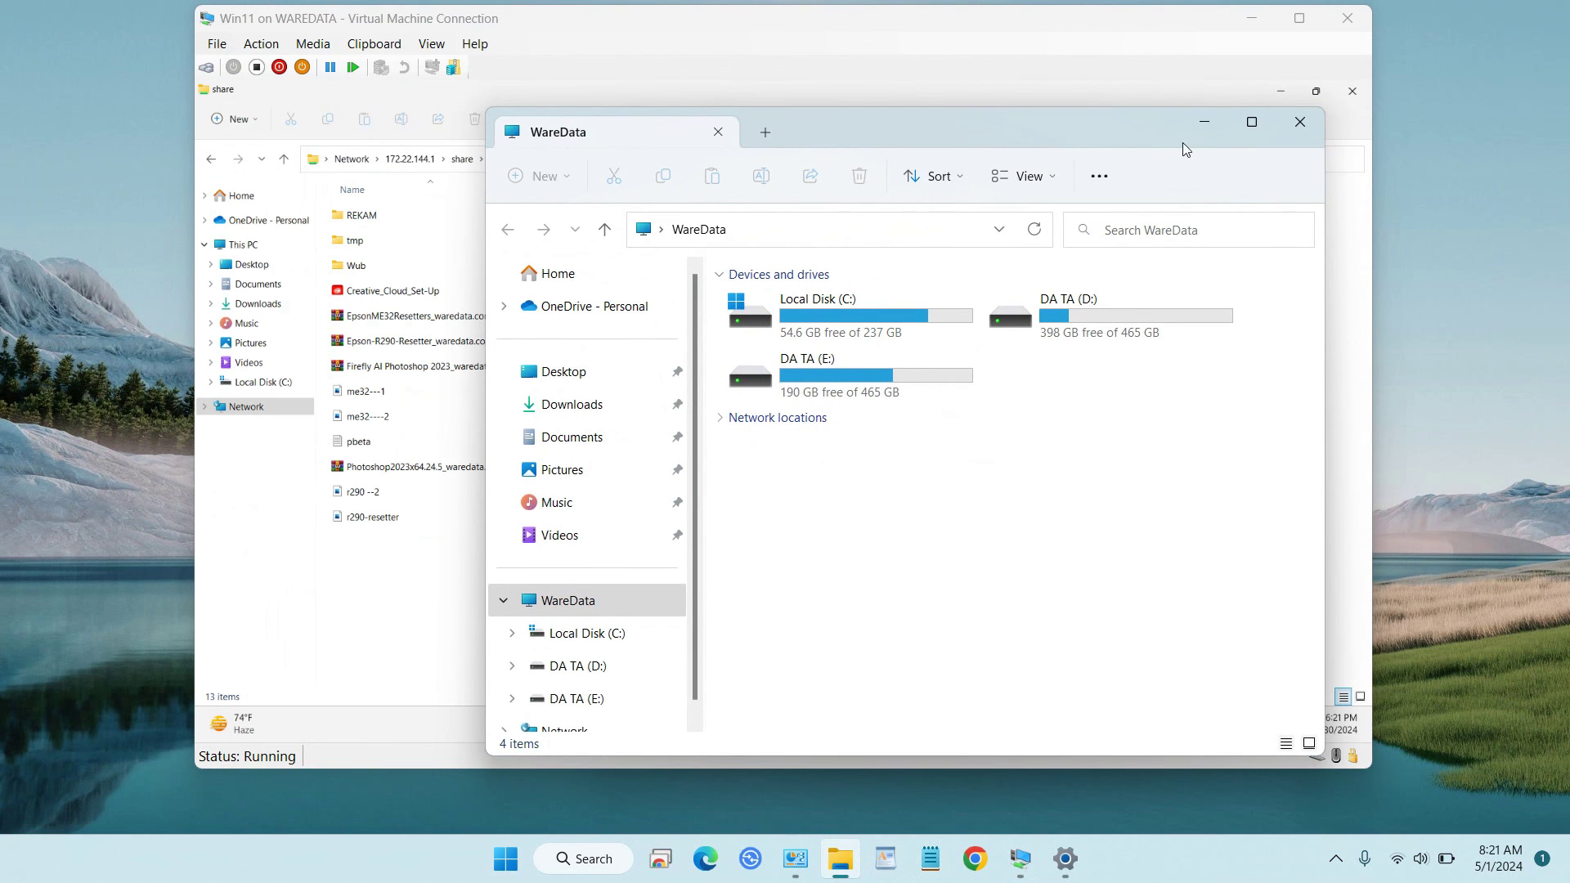
left_click(1252, 129)
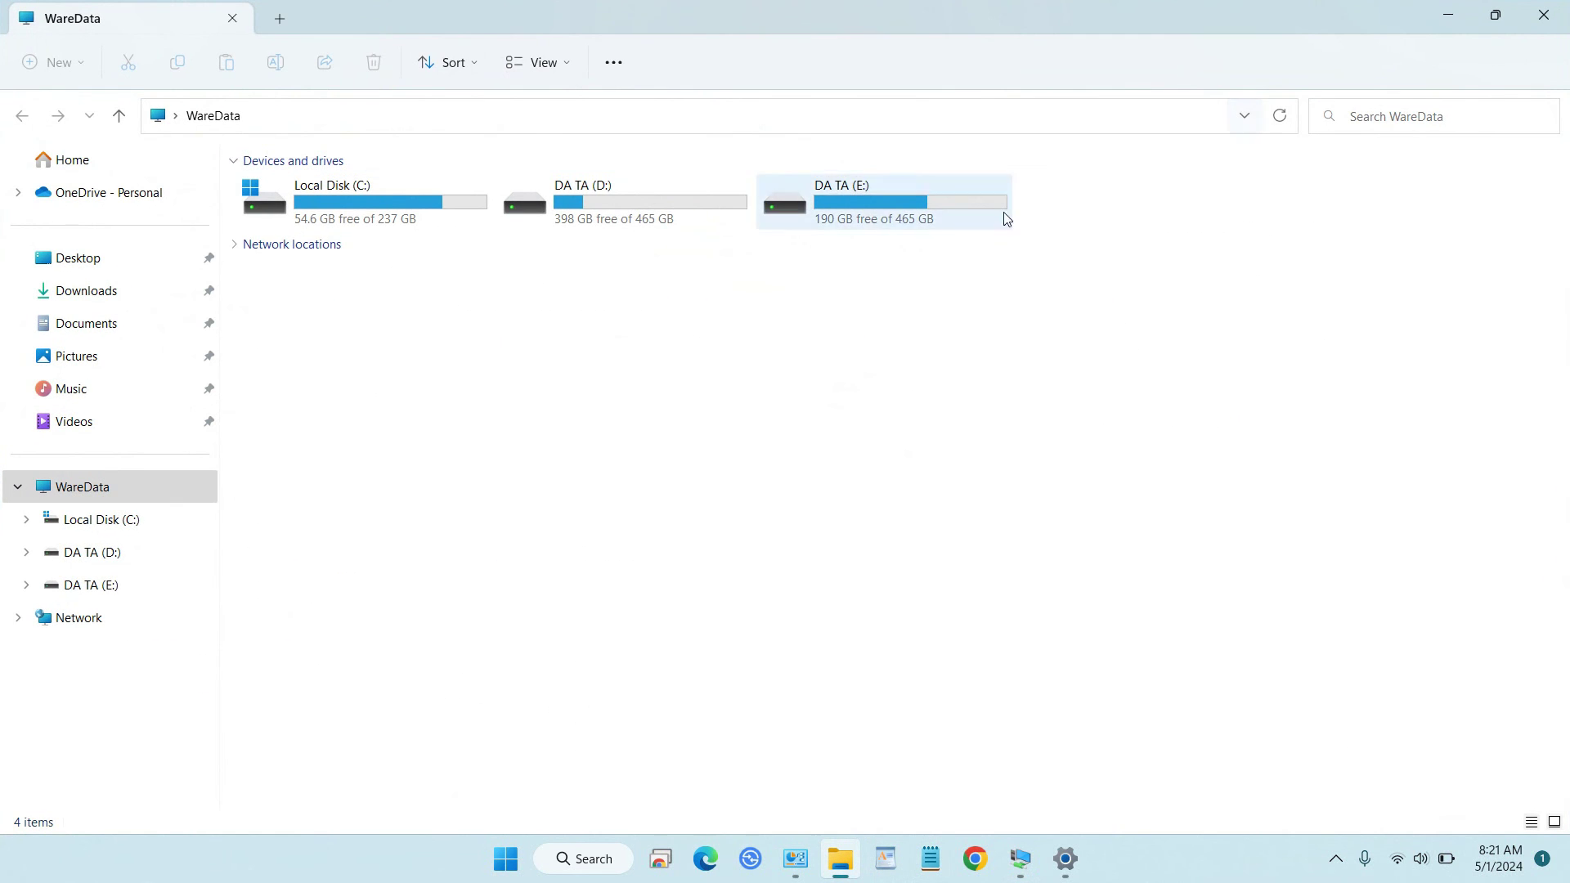
left_click(105, 585)
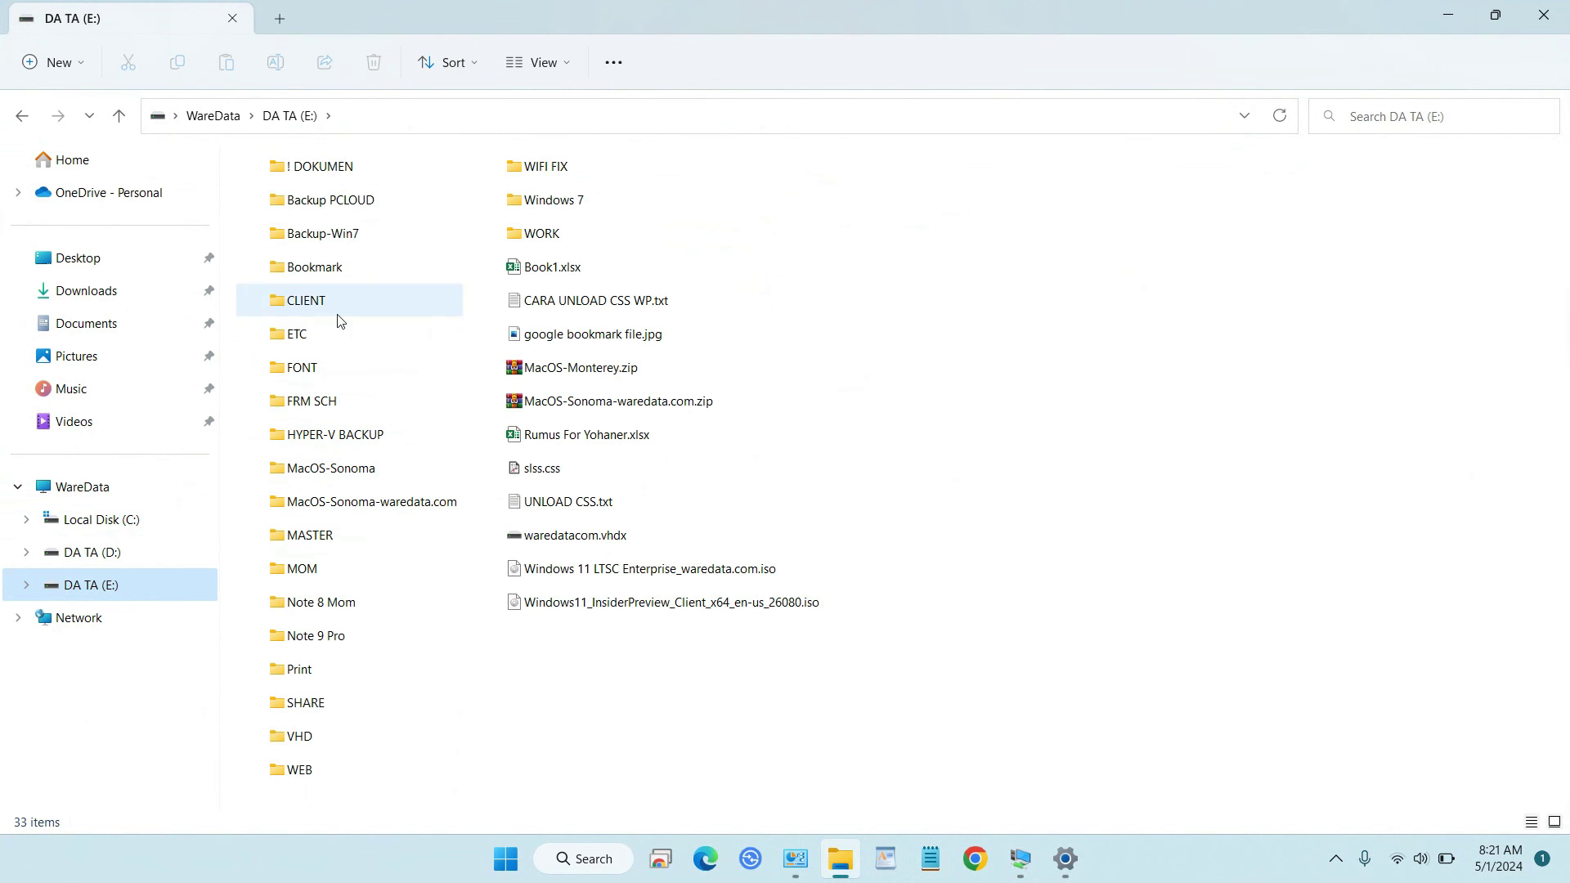
double_click(360, 700)
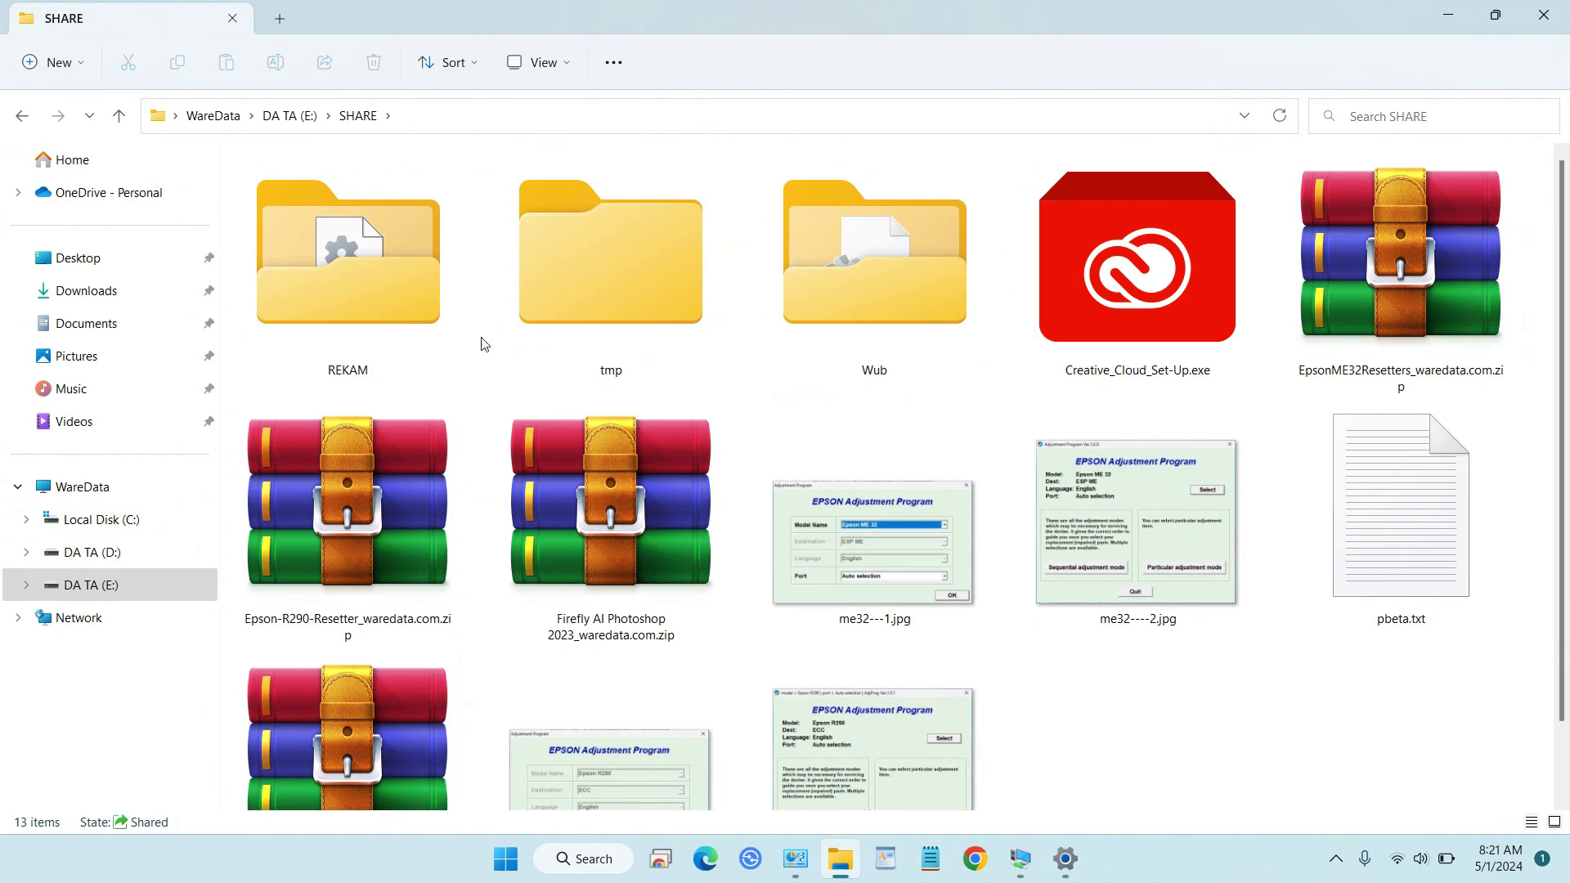
left_click(538, 62)
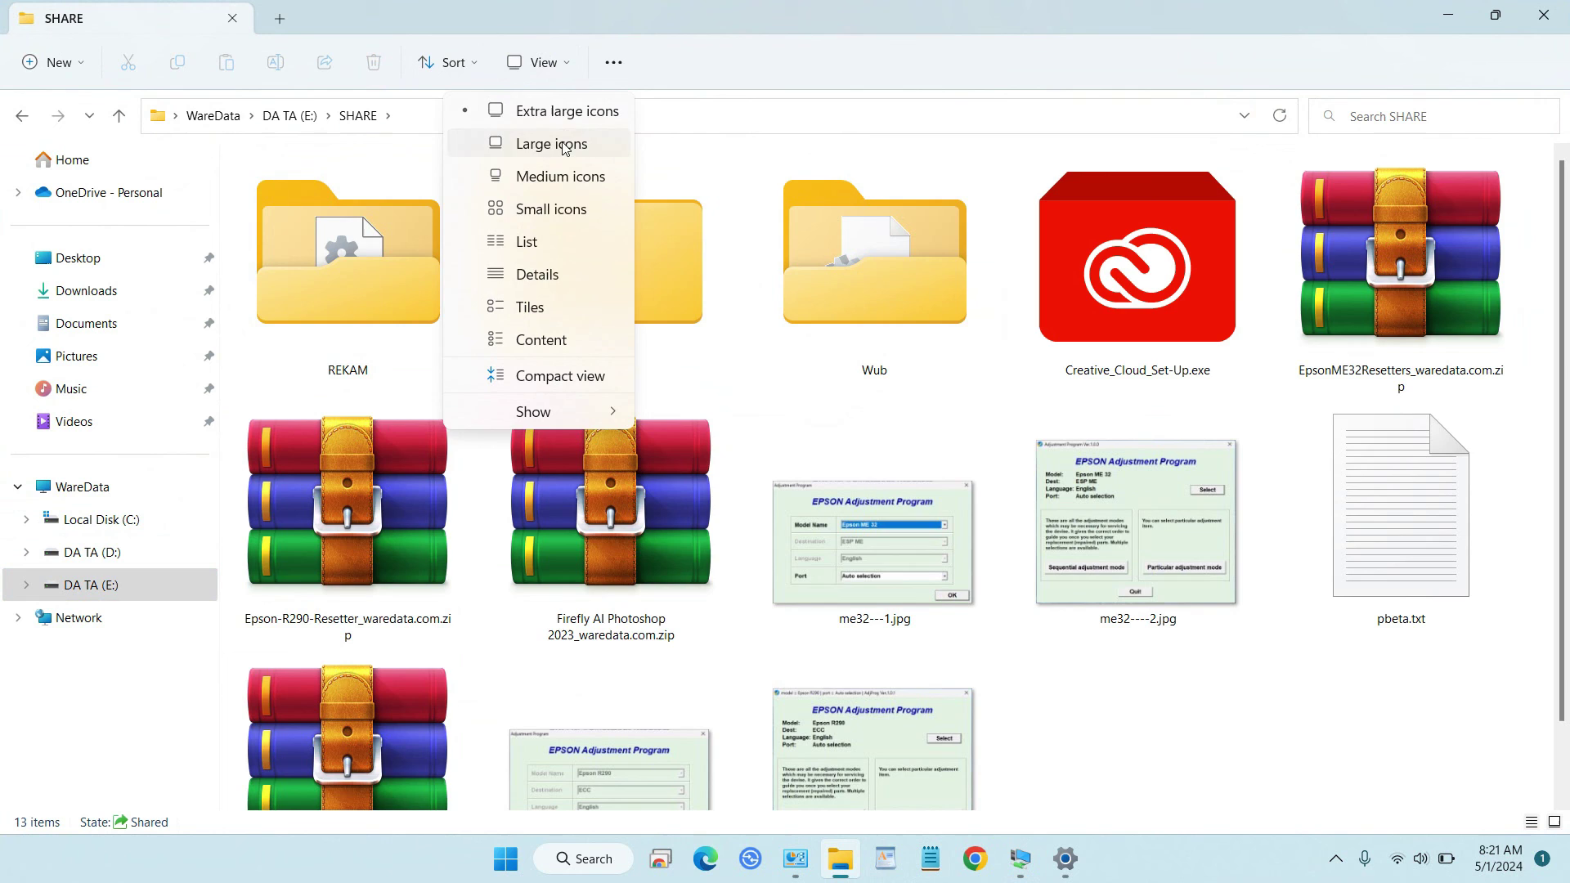
left_click(562, 238)
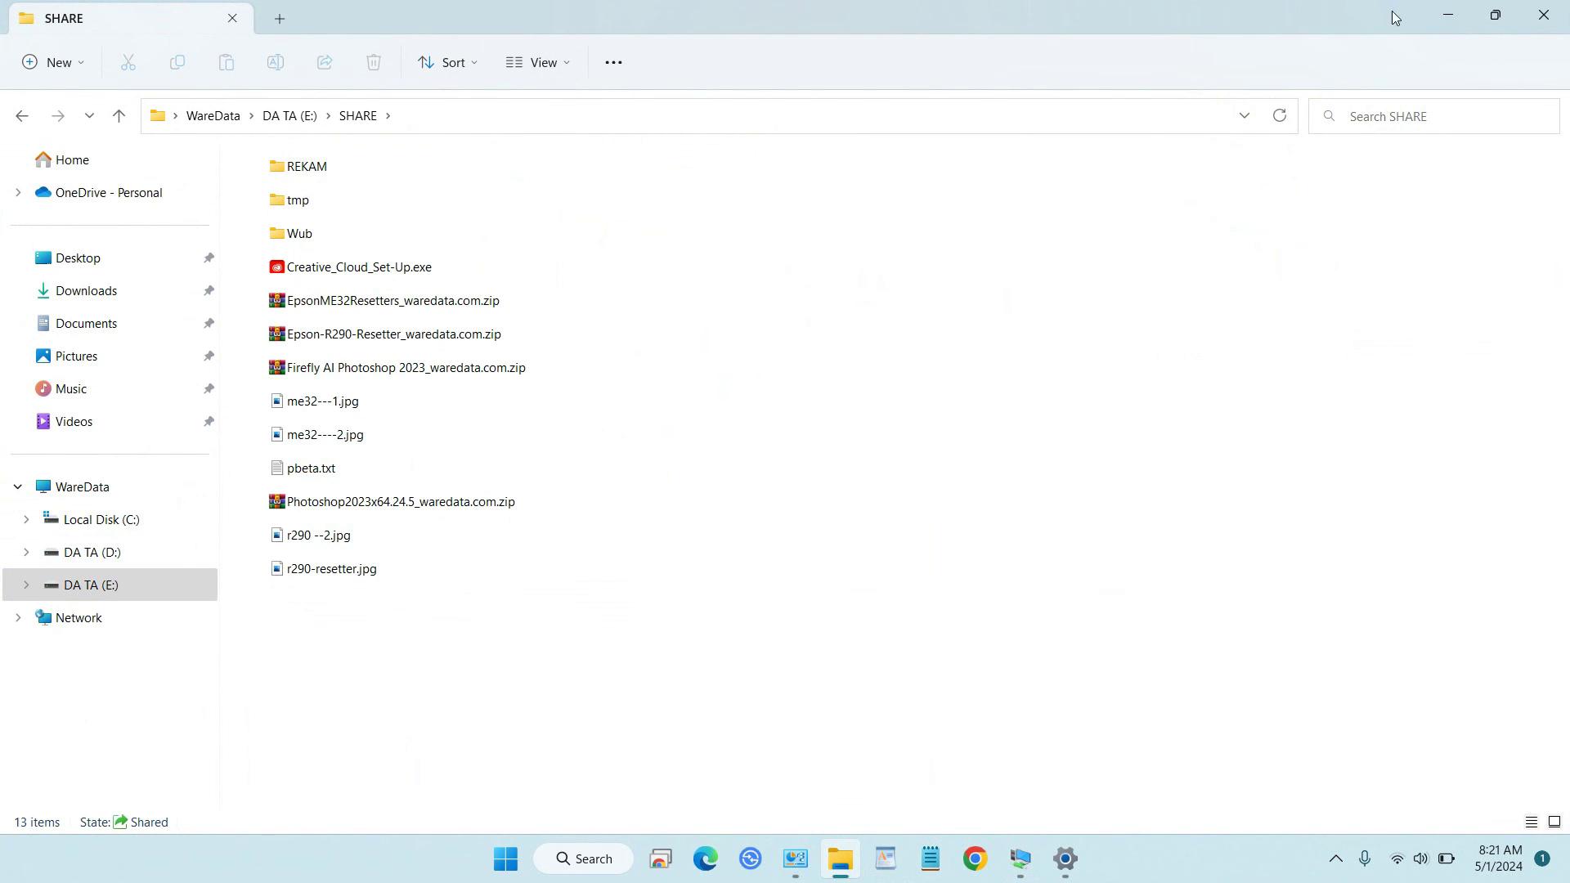
- Arrange the host's SHARE folder window and the virtual machine window side by side to compare their file lists
left_click(1448, 15)
left_click_drag(1086, 27, 1179, 43)
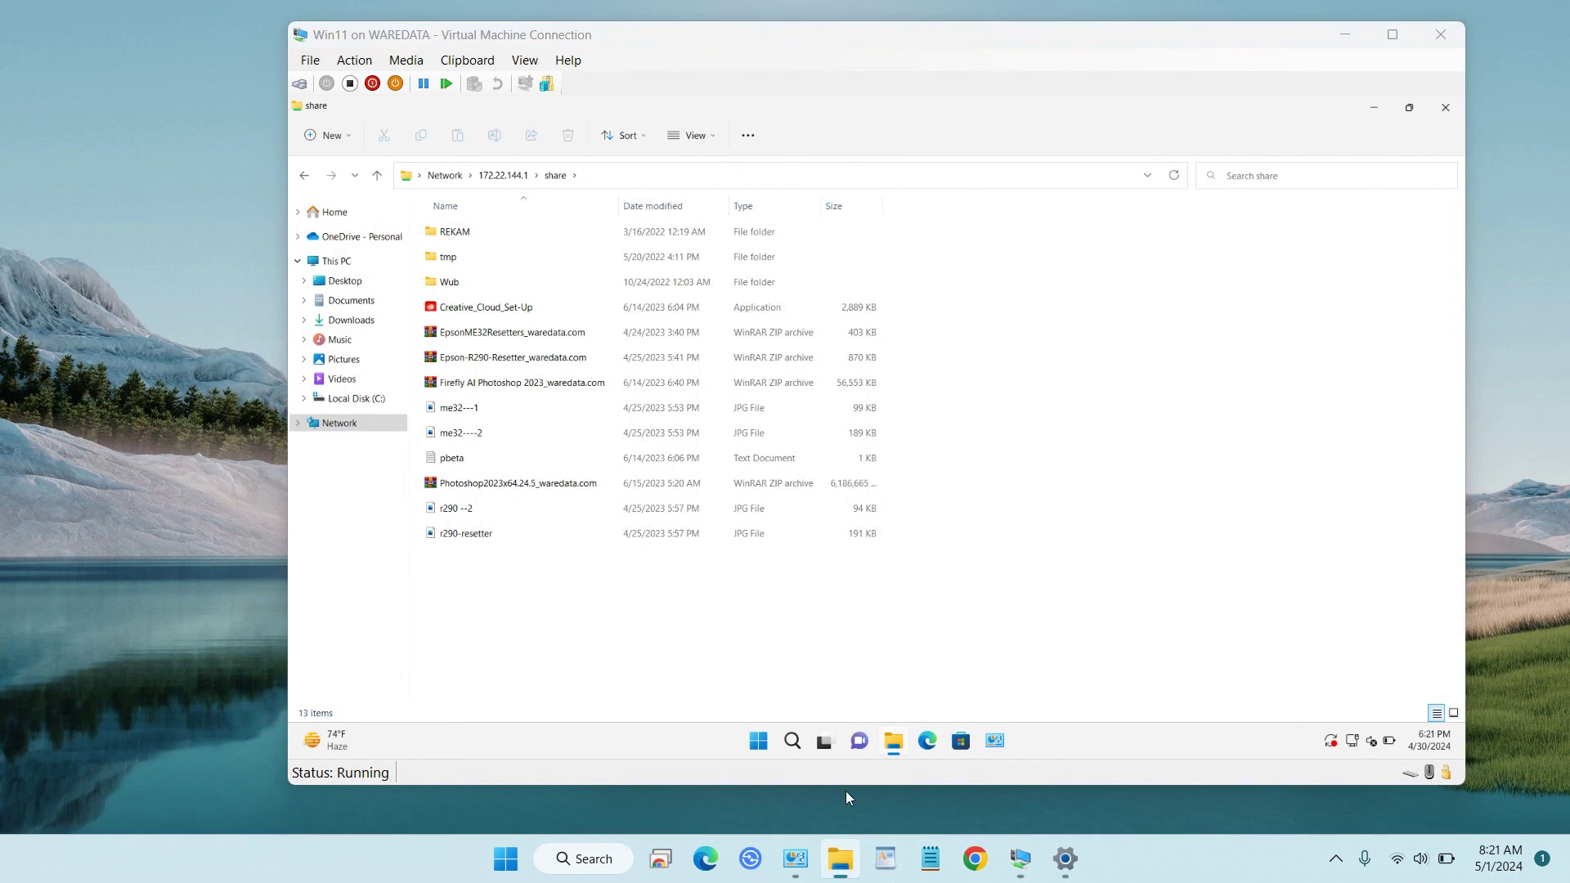
left_click(847, 855)
left_click(1448, 16)
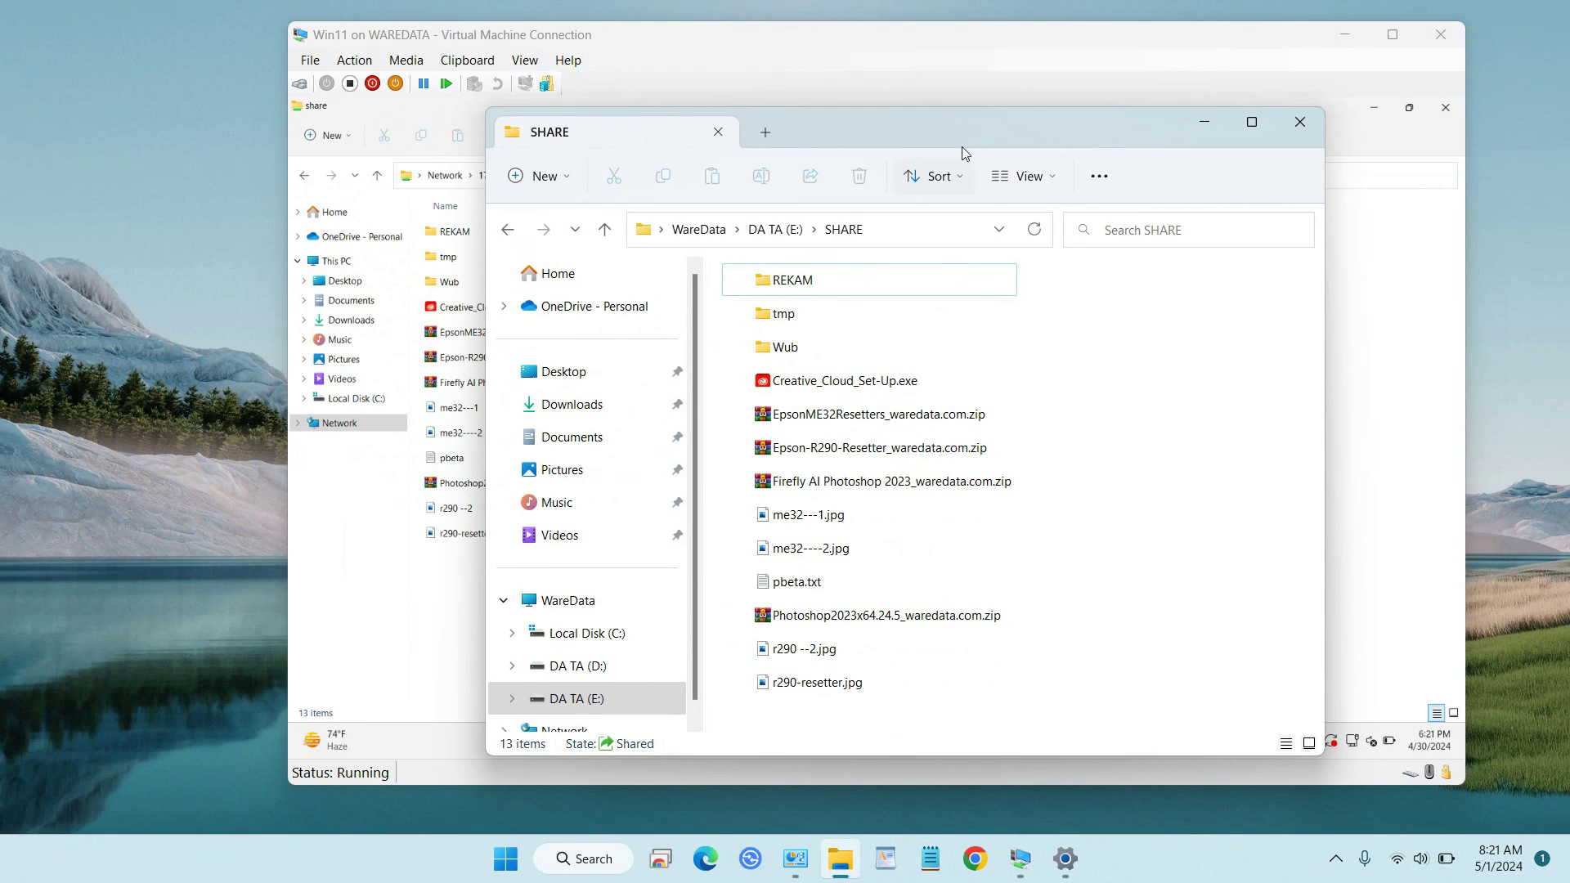
left_click_drag(961, 146, 438, 184)
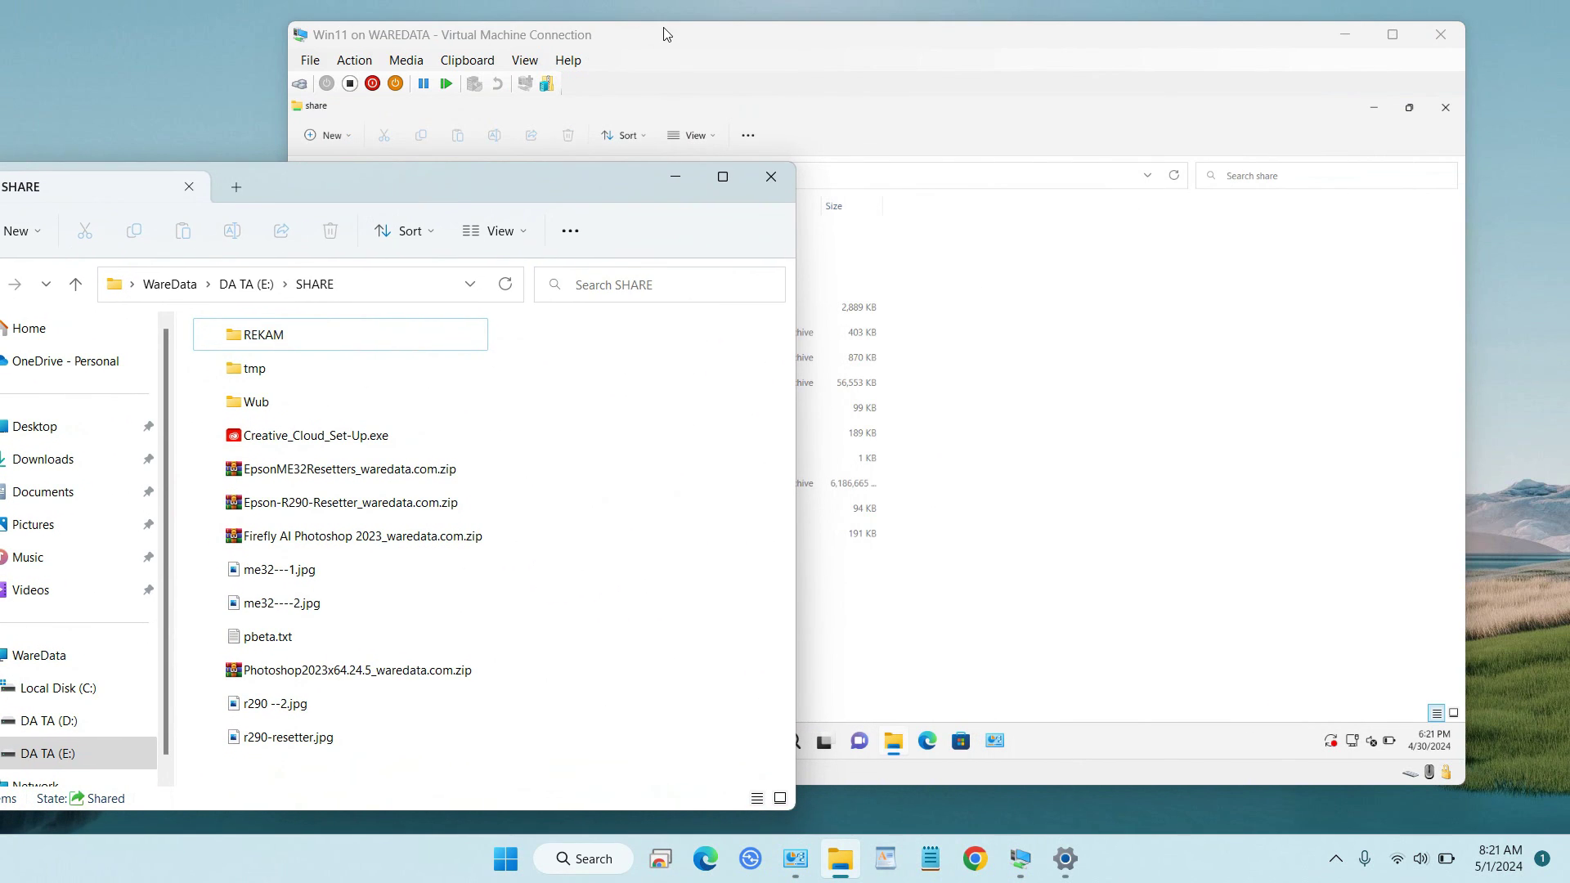
left_click_drag(667, 35, 877, 48)
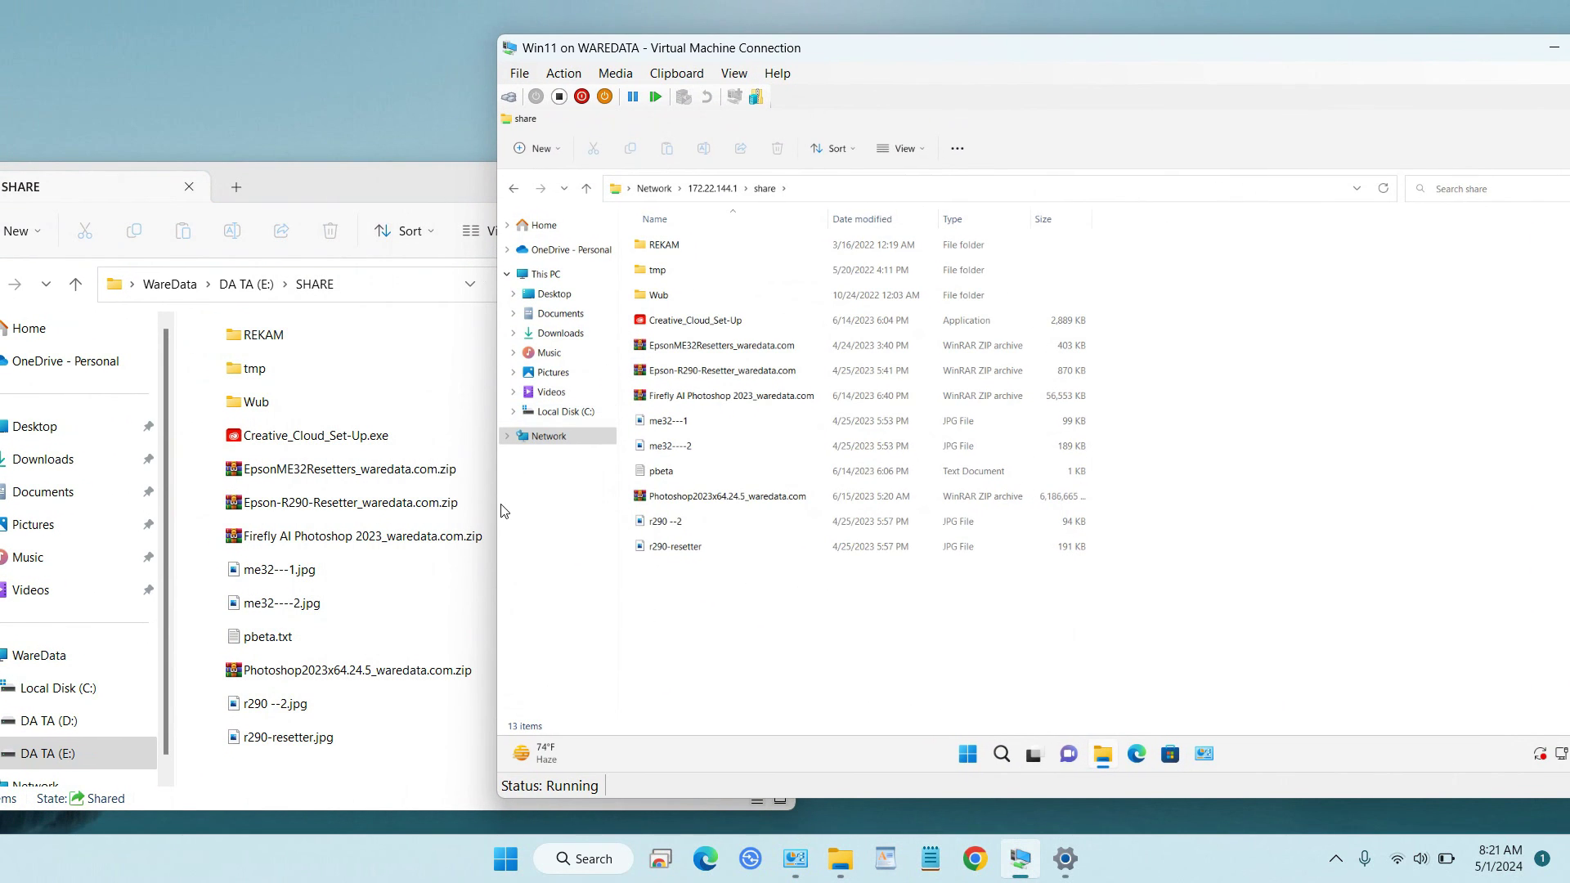
- Return to Network in the virtual machine's File Explorer and reconnect to the host's shares at \\172.22.144.1\
left_click(724, 195)
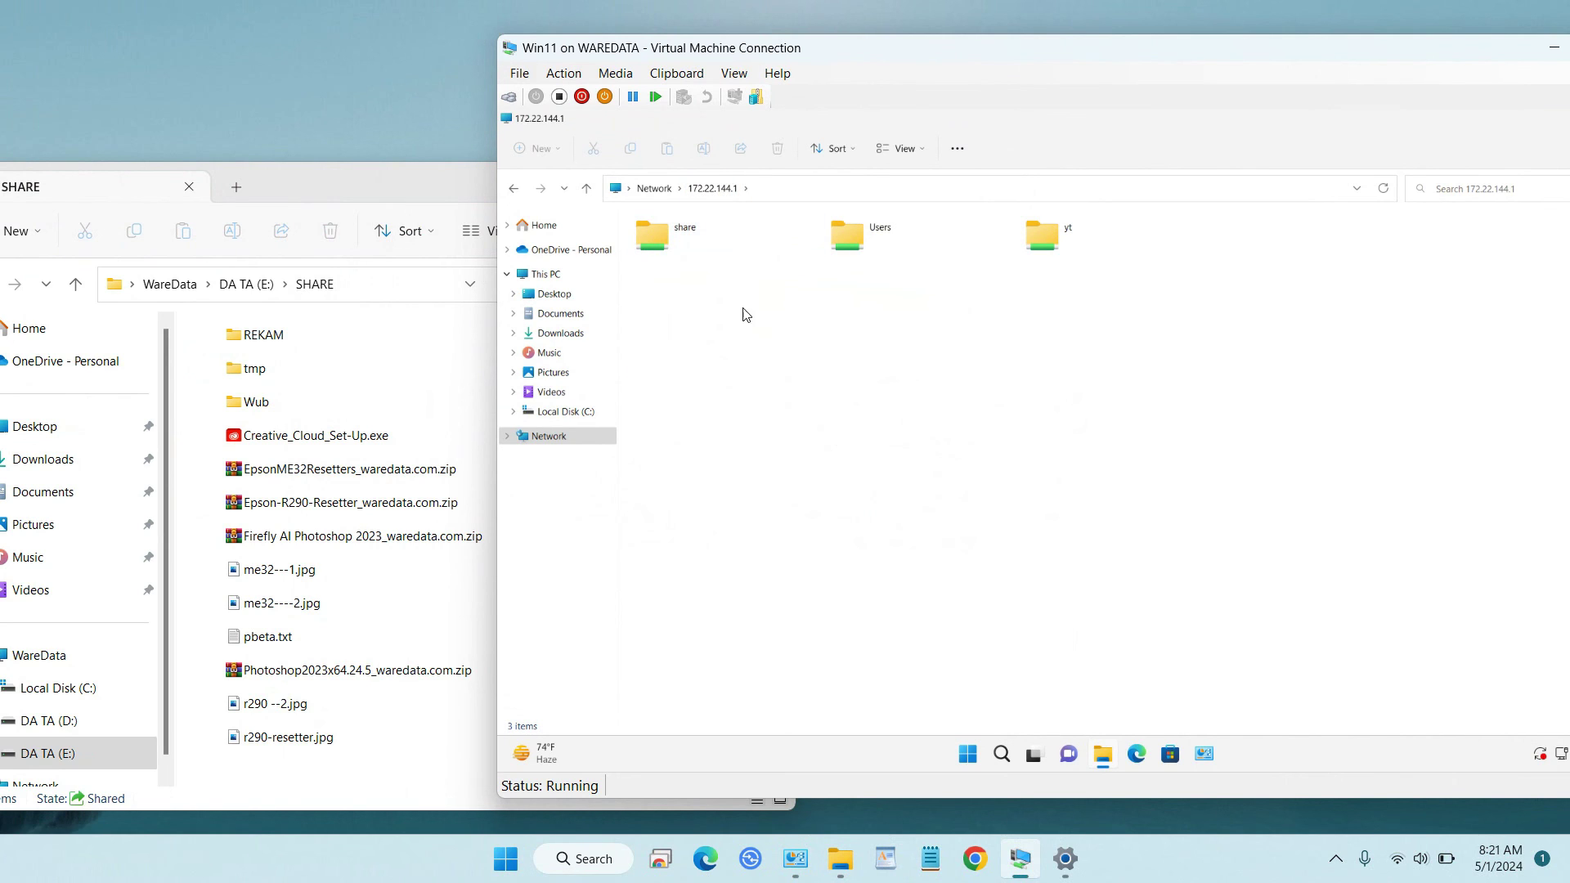
left_click(521, 439)
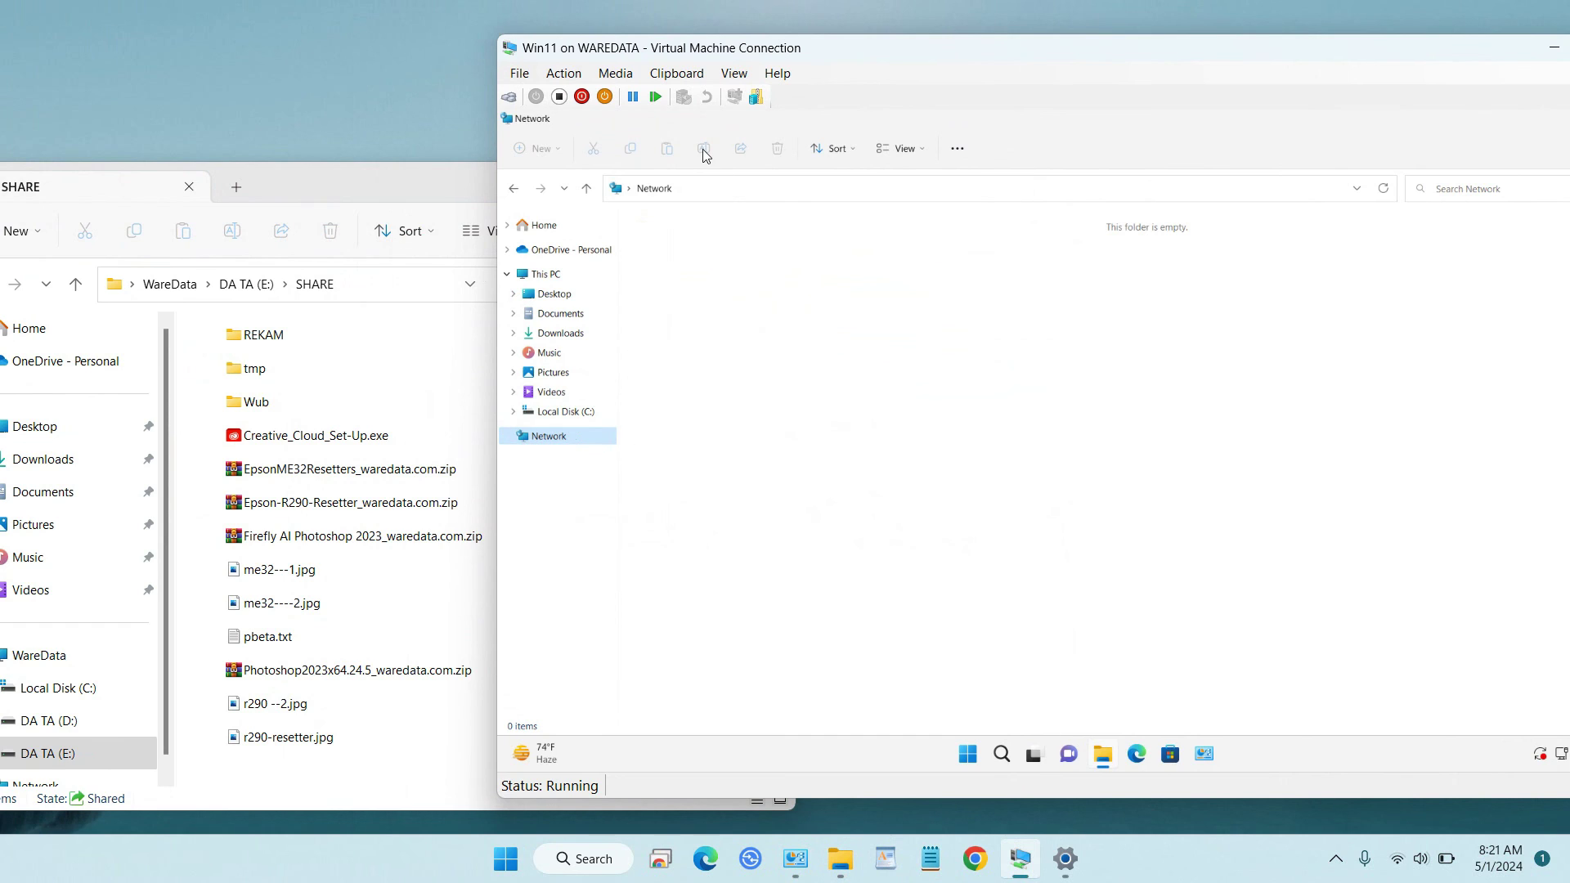
left_click(729, 191)
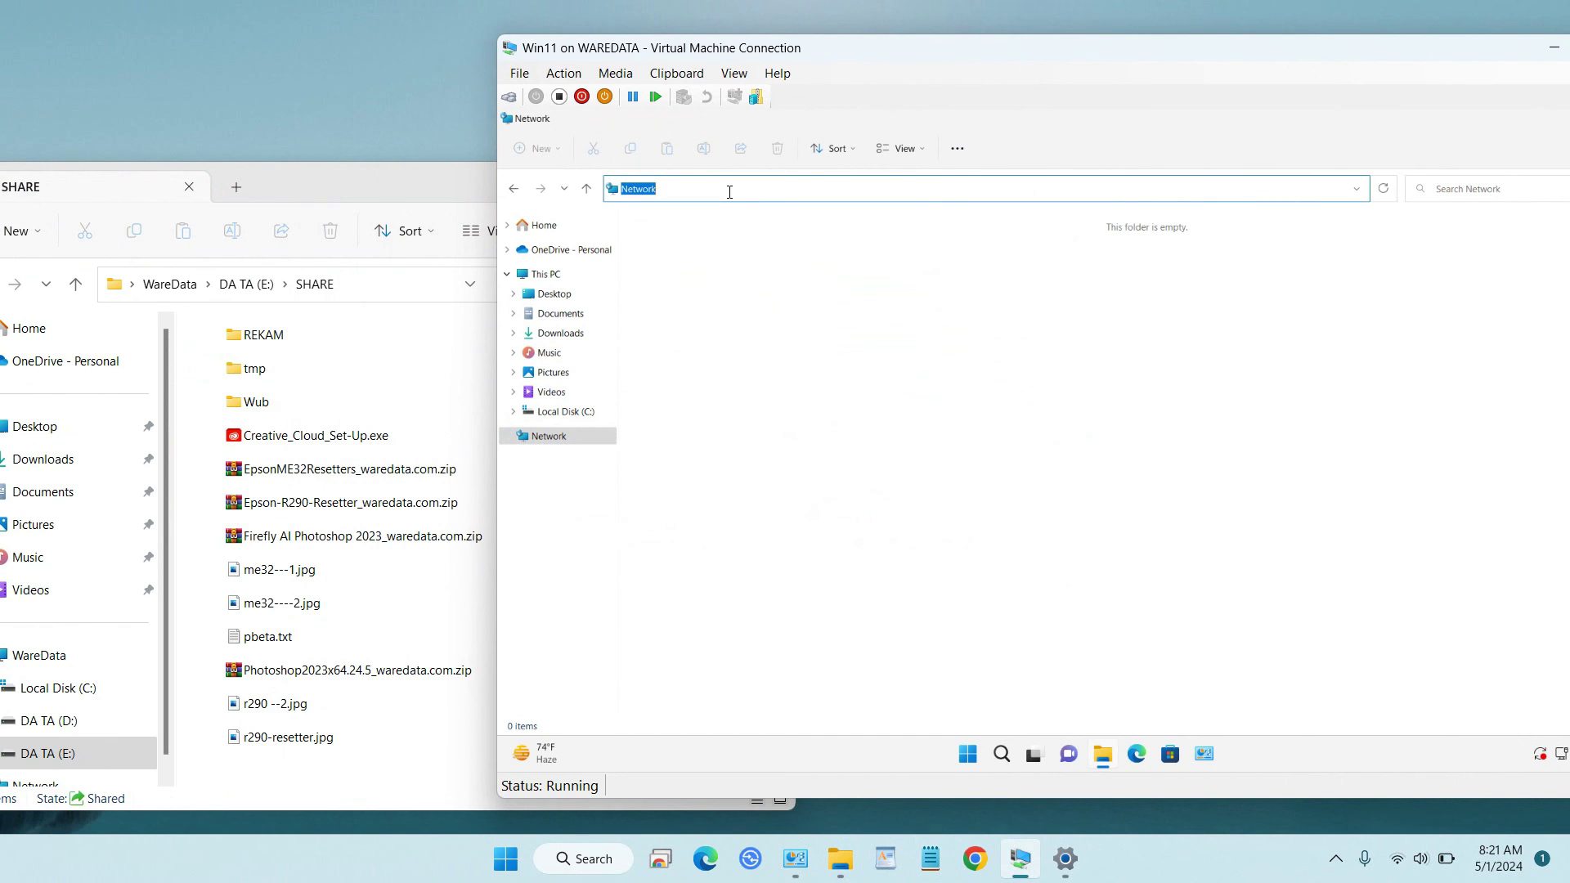
type("\\\\")
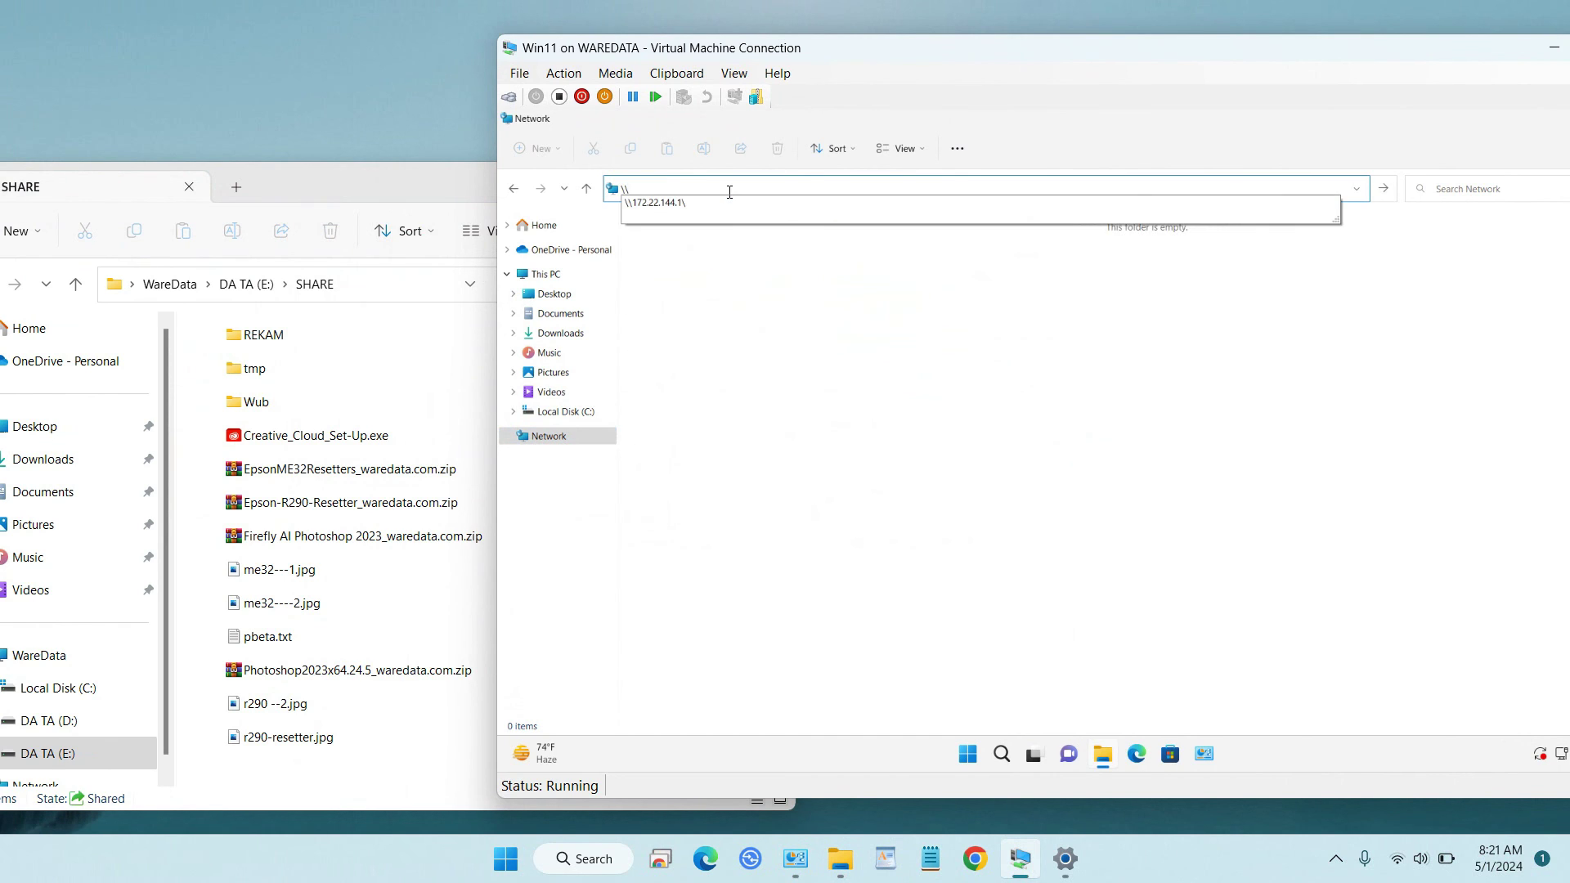
left_click(691, 204)
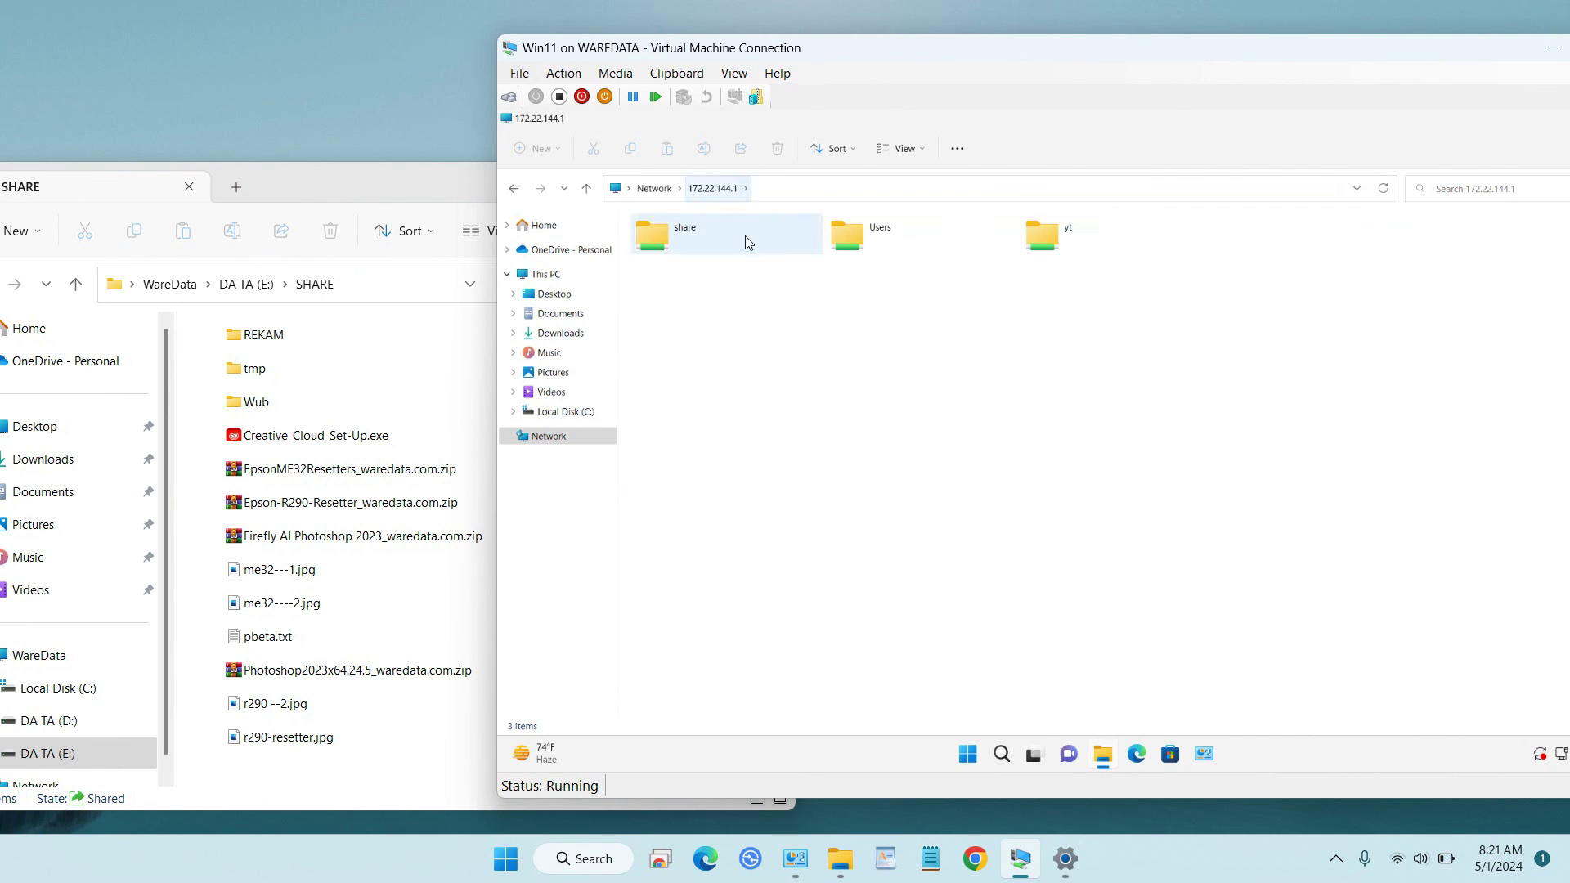